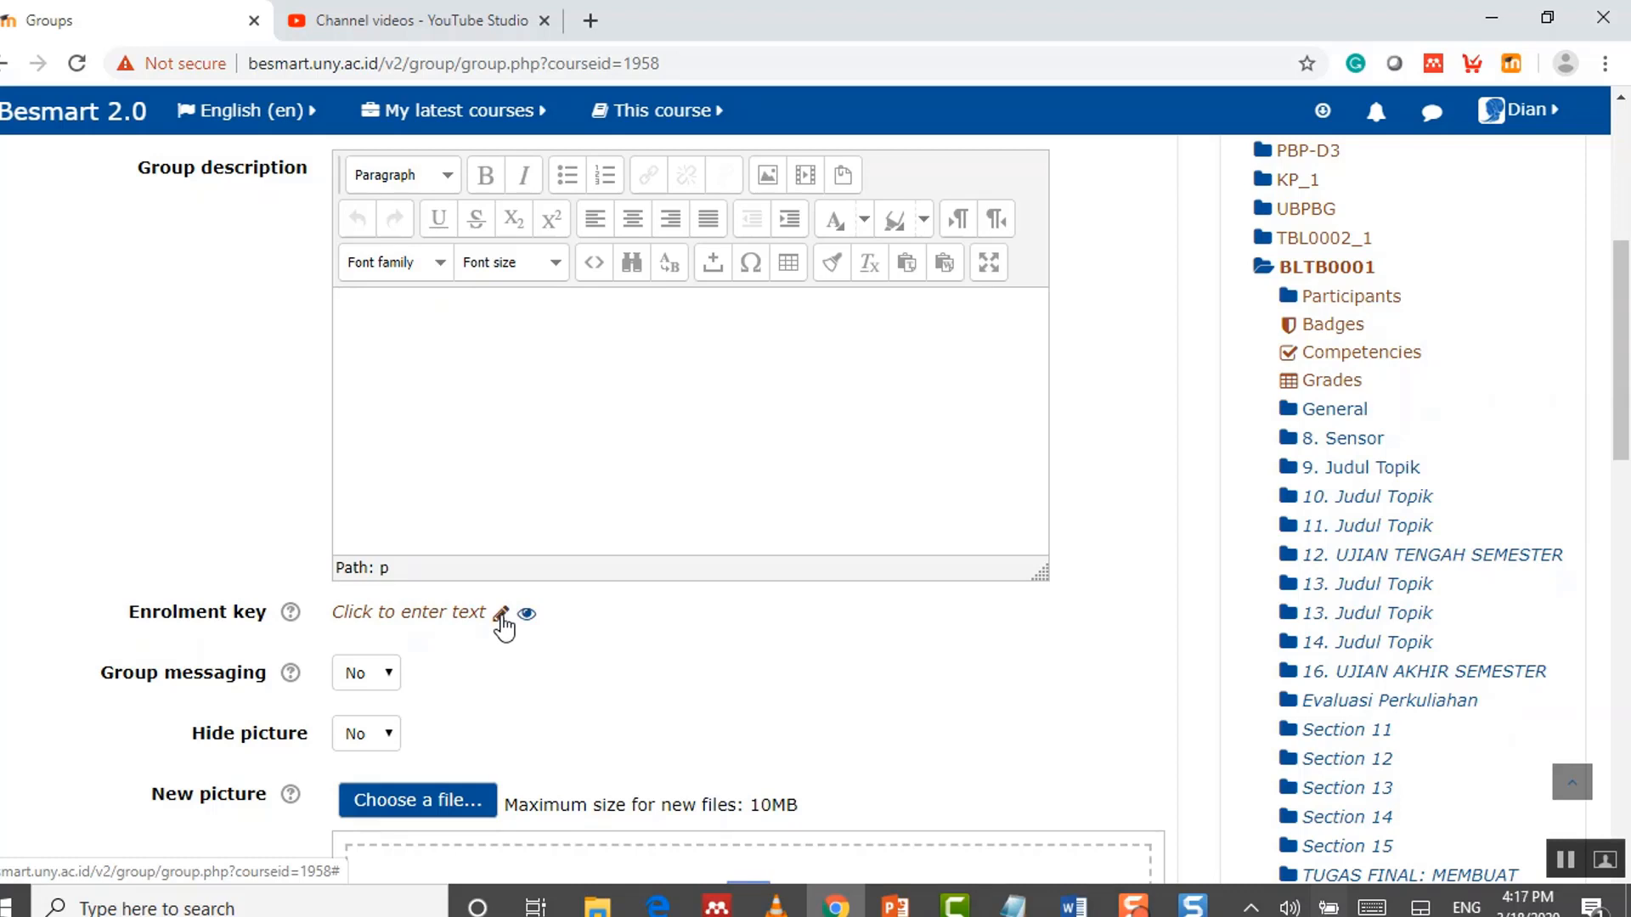
Step: Enter the new group's enrolment key, check it in plain text, and save the group
{"action": "left_click", "coordinate": [501, 615]}
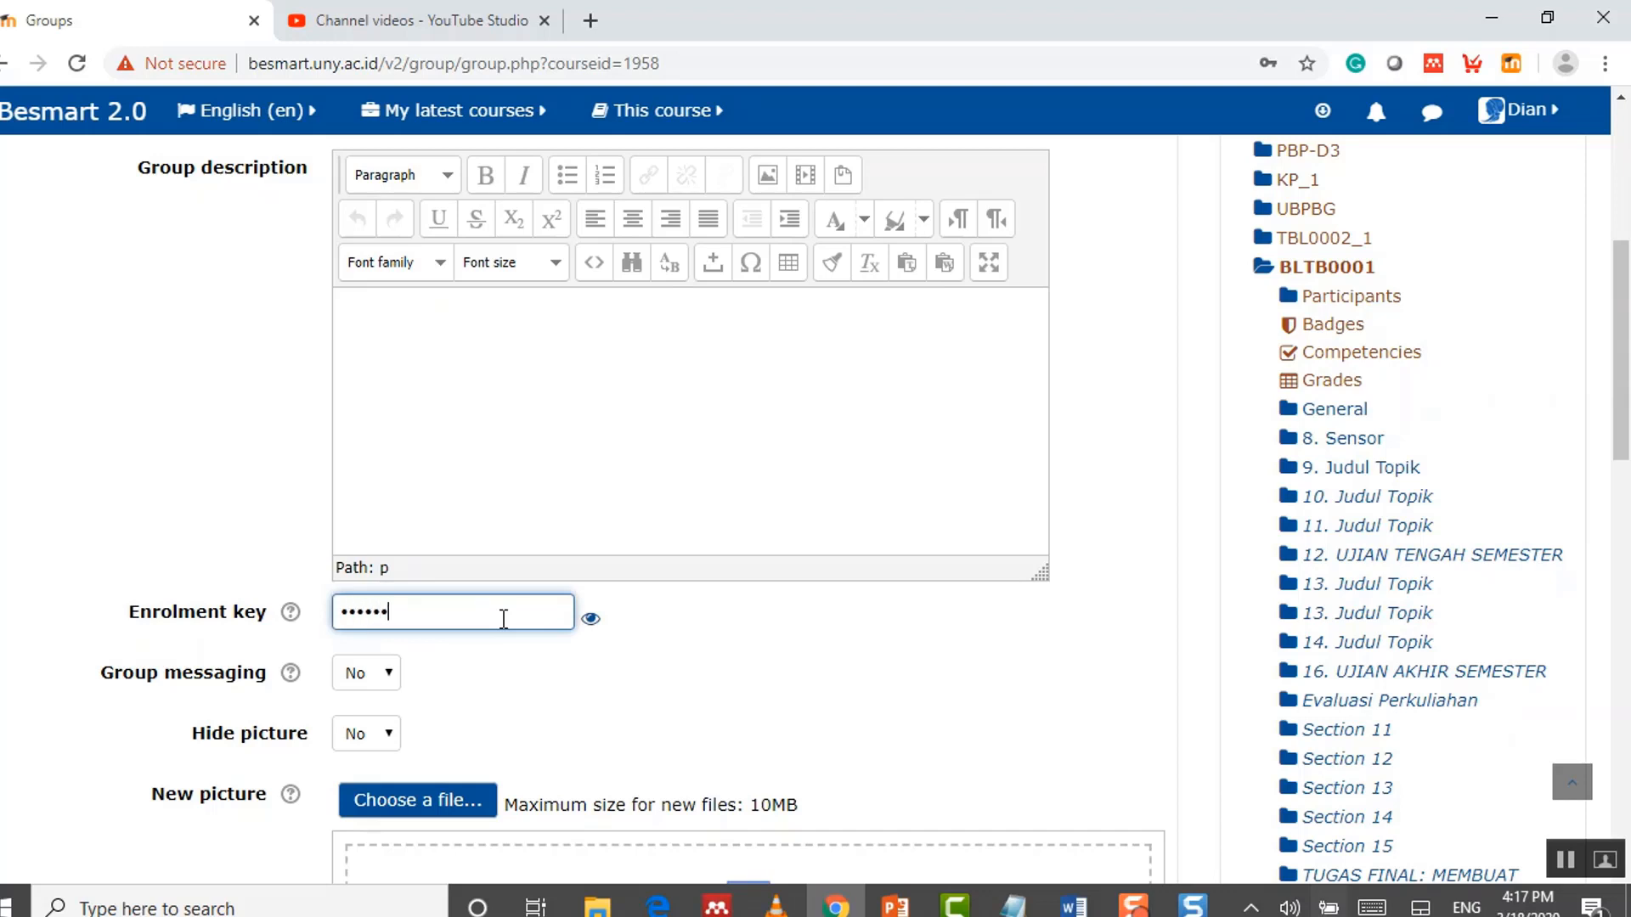
{"action": "left_click", "coordinate": [591, 618]}
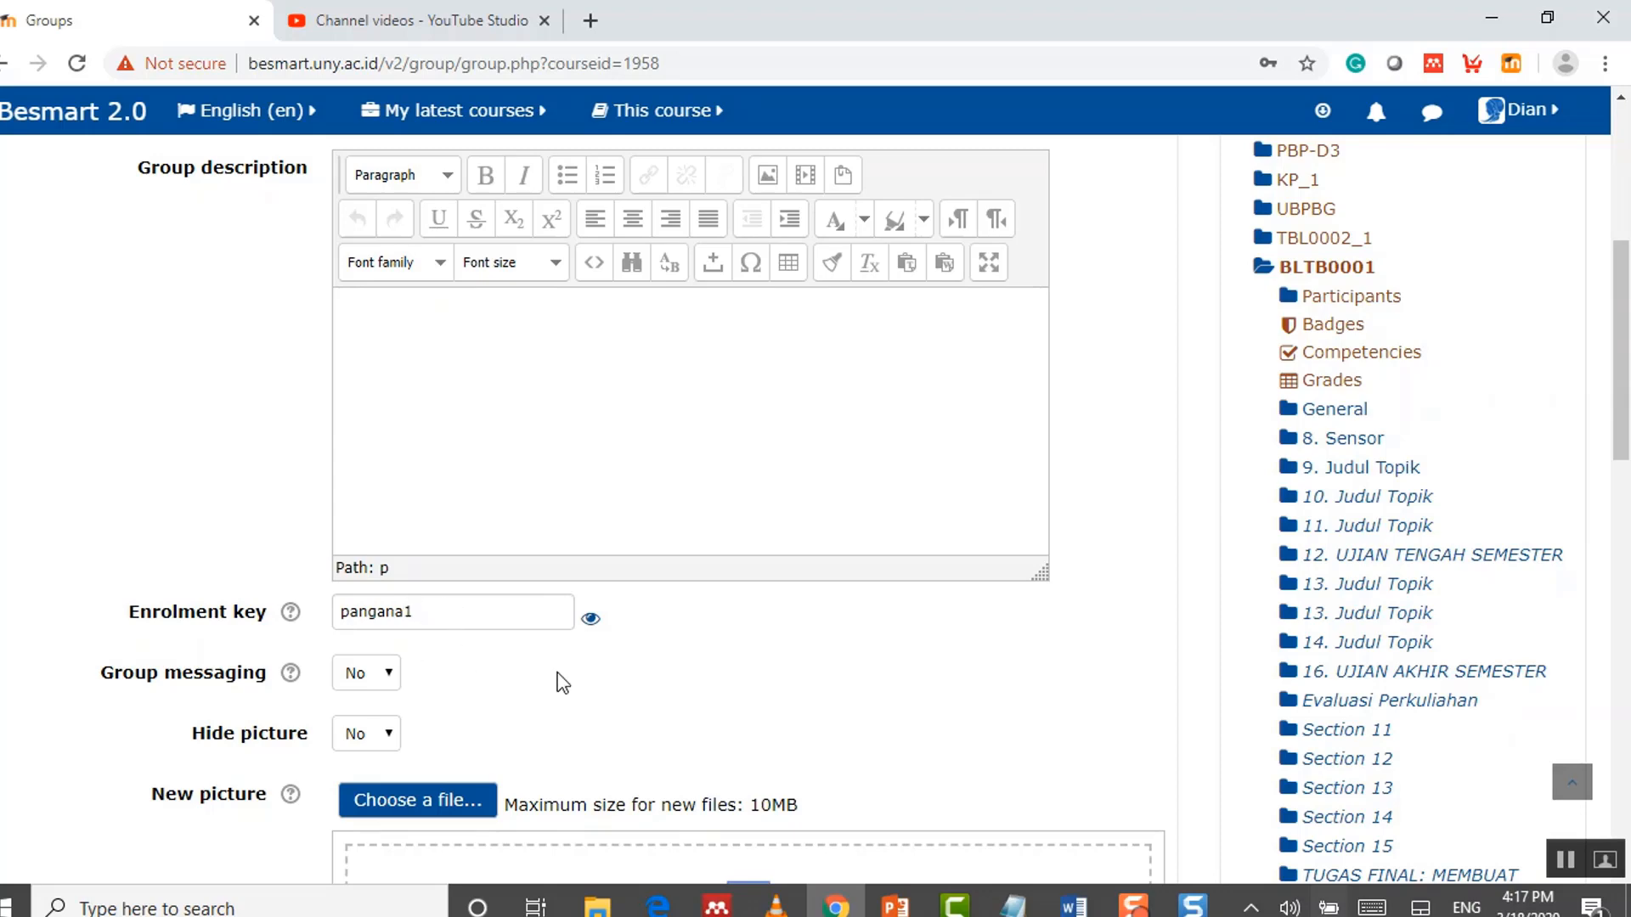
{"action": "scroll", "coordinate": [558, 682], "scroll_direction": "down", "scroll_amount": 3}
{"action": "scroll", "coordinate": [557, 682], "scroll_direction": "down", "scroll_amount": 1}
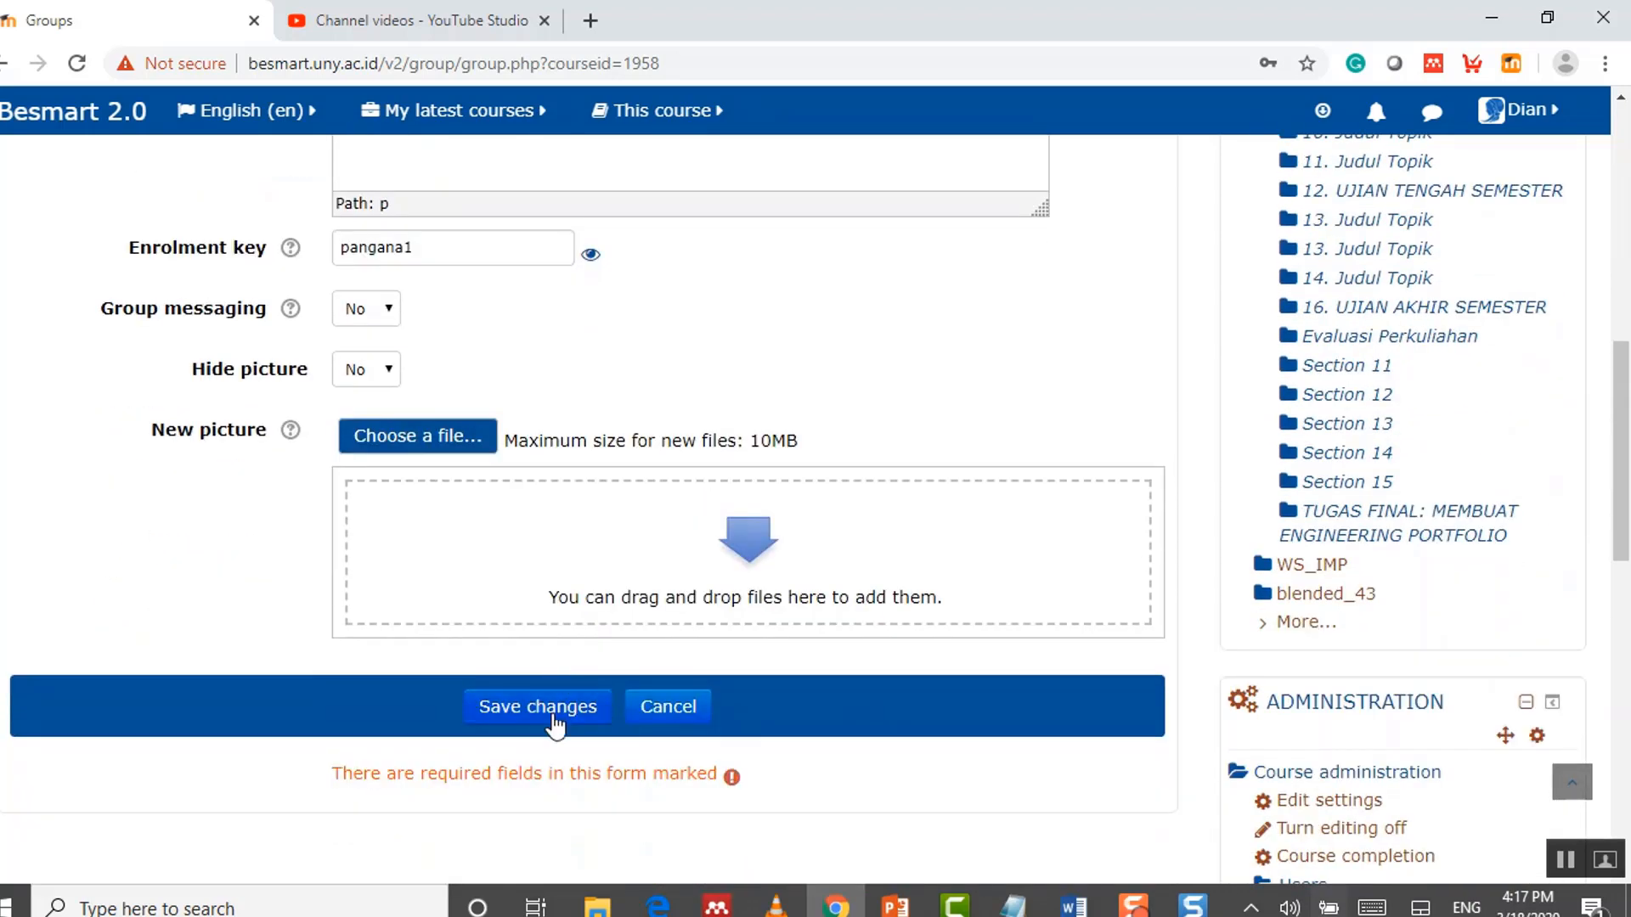
{"action": "left_click", "coordinate": [554, 722]}
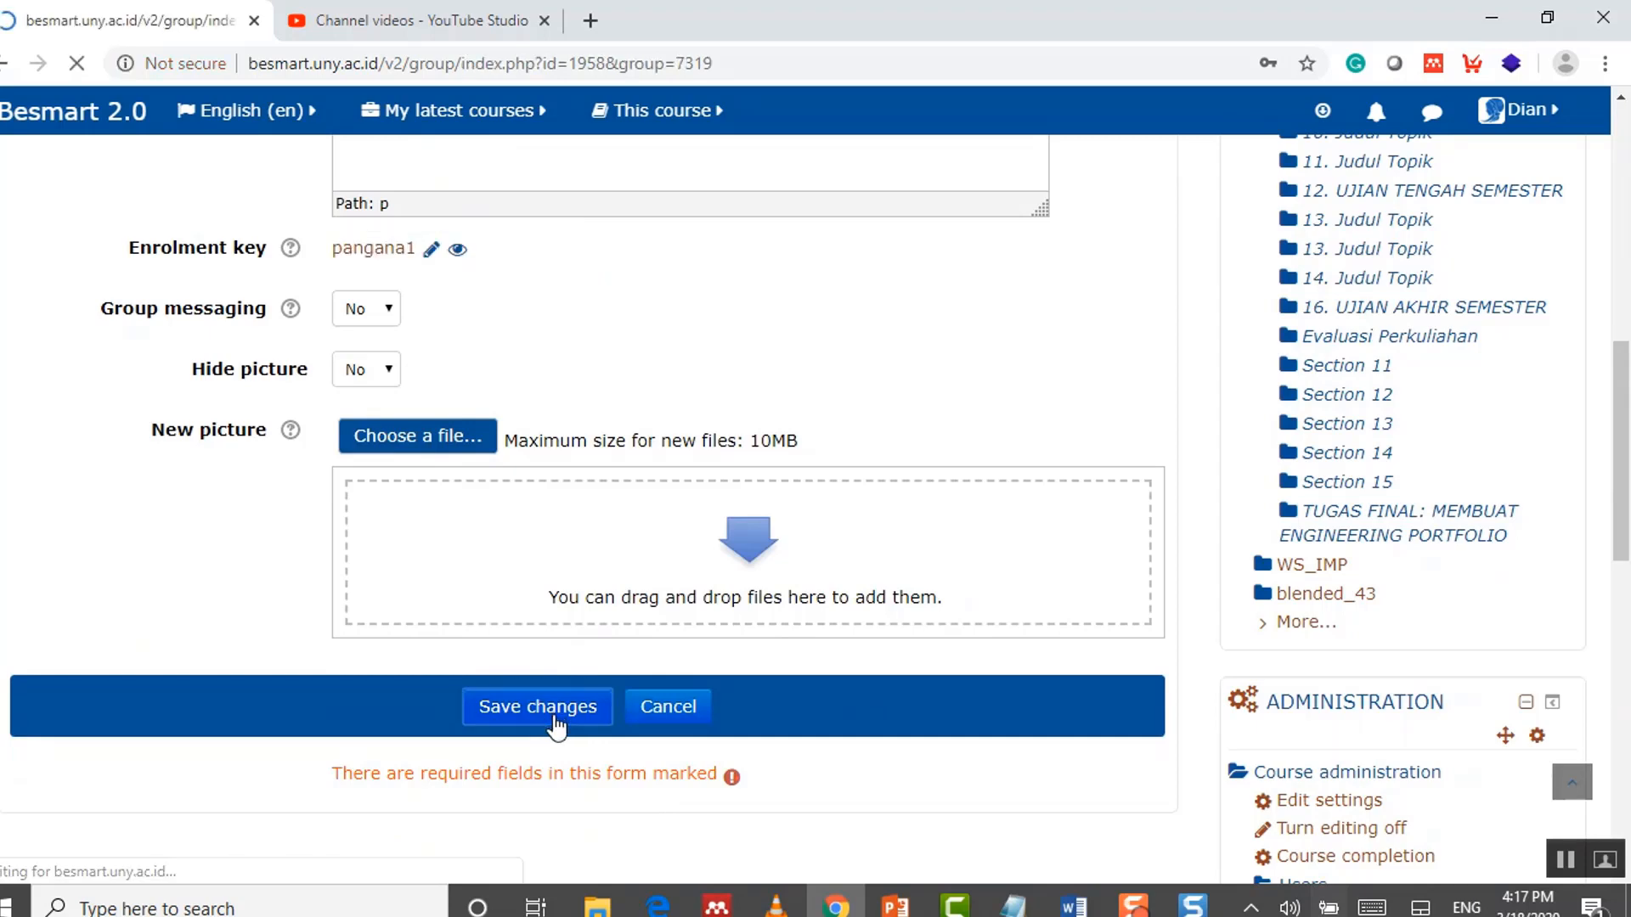
{"action": "scroll", "coordinate": [629, 443], "scroll_direction": "down", "scroll_amount": 5}
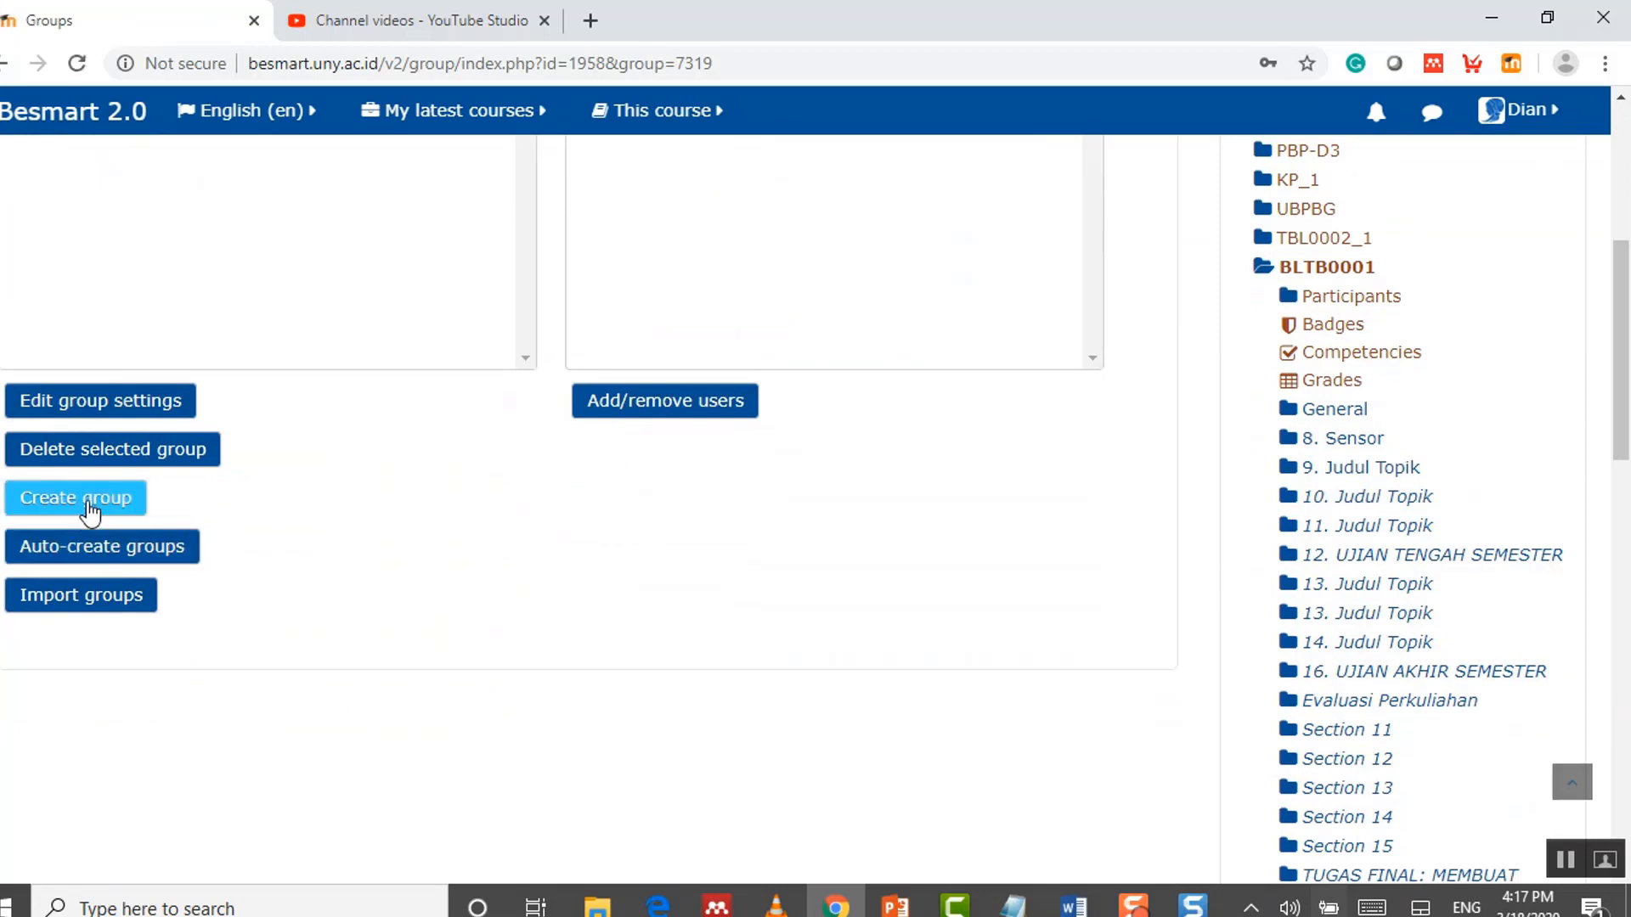
Step: Create group A2 with its own enrolment key, verified in plain text, and save it
{"action": "left_click", "coordinate": [75, 508]}
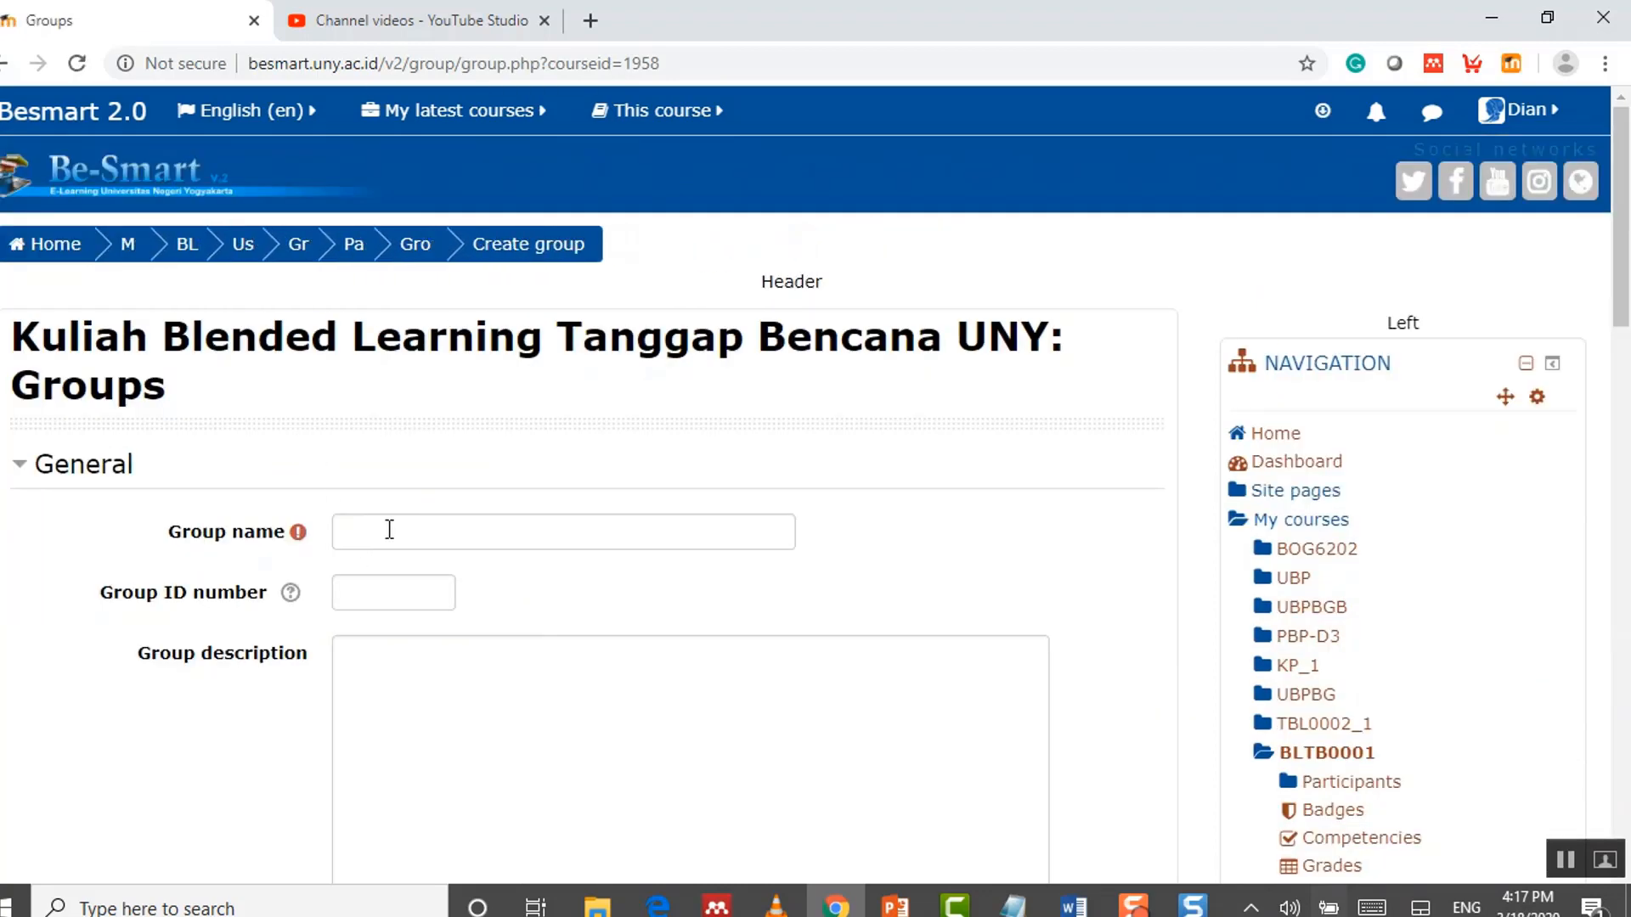
{"action": "left_click", "coordinate": [389, 529]}
{"action": "type", "text": "A2"}
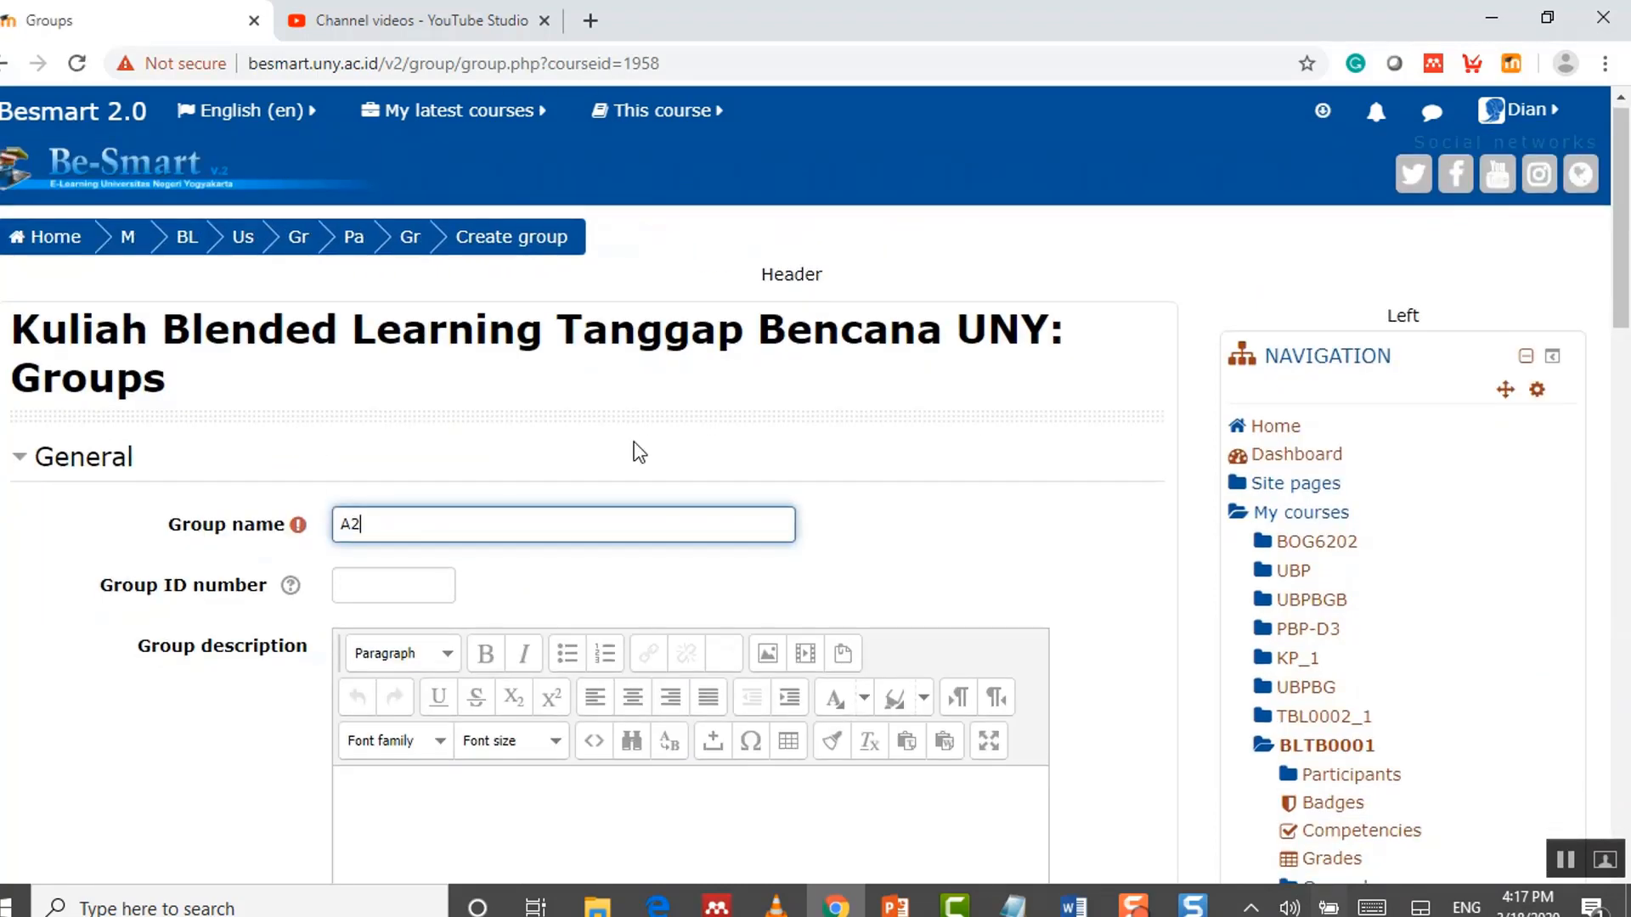
{"action": "scroll", "coordinate": [634, 442], "scroll_direction": "down", "scroll_amount": 6}
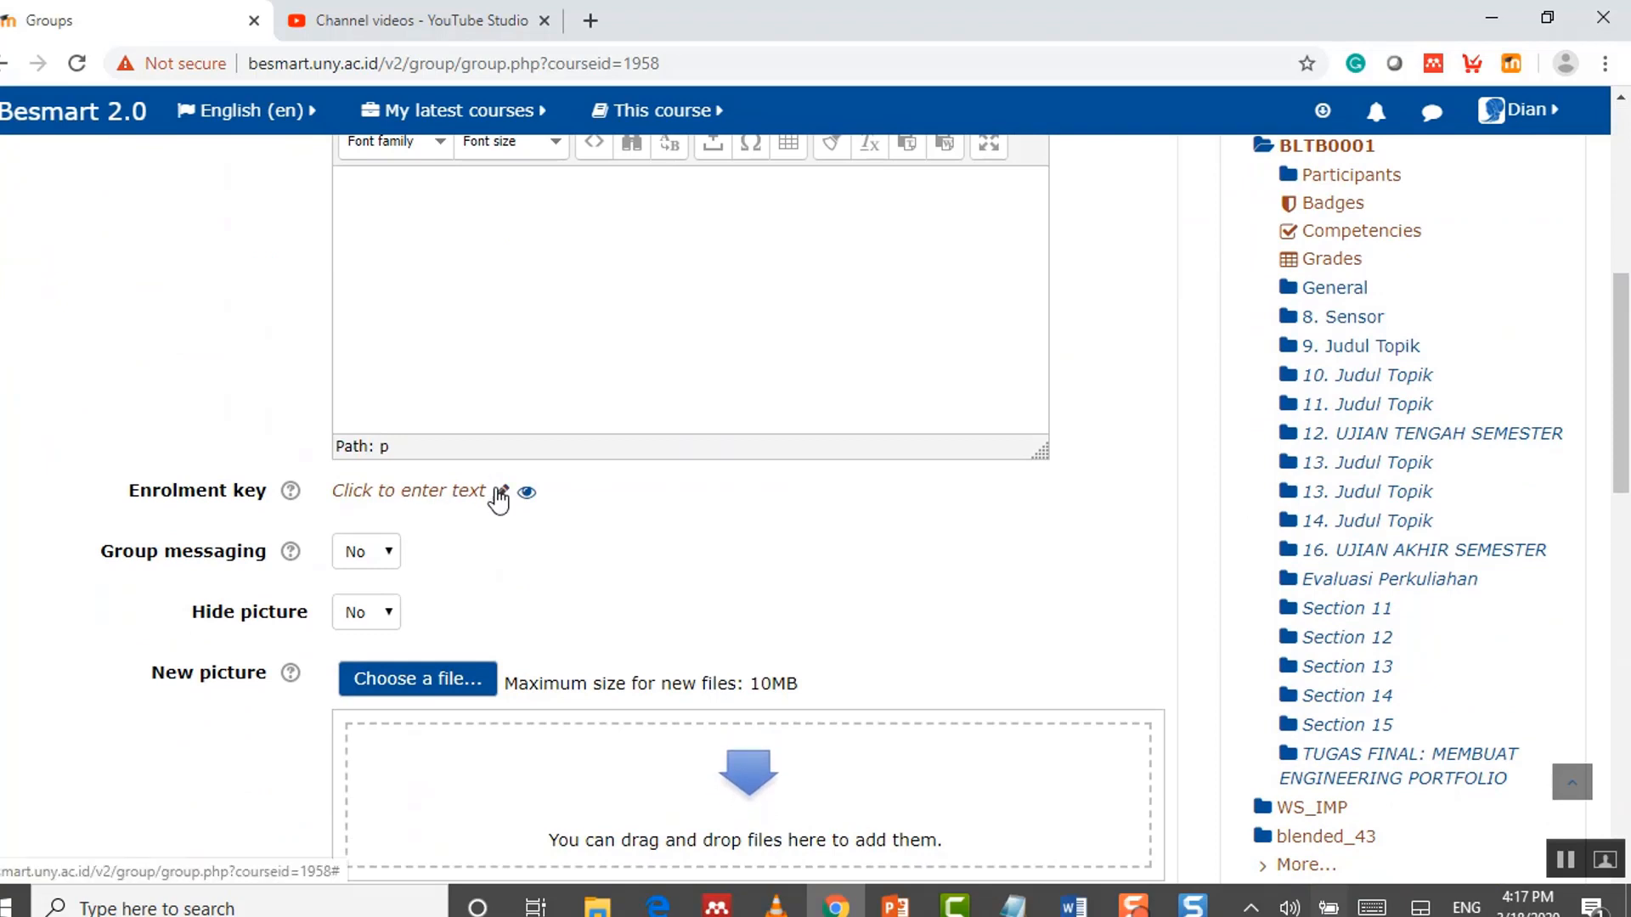
{"action": "left_click", "coordinate": [500, 492]}
{"action": "type", "text": "A2••••••"}
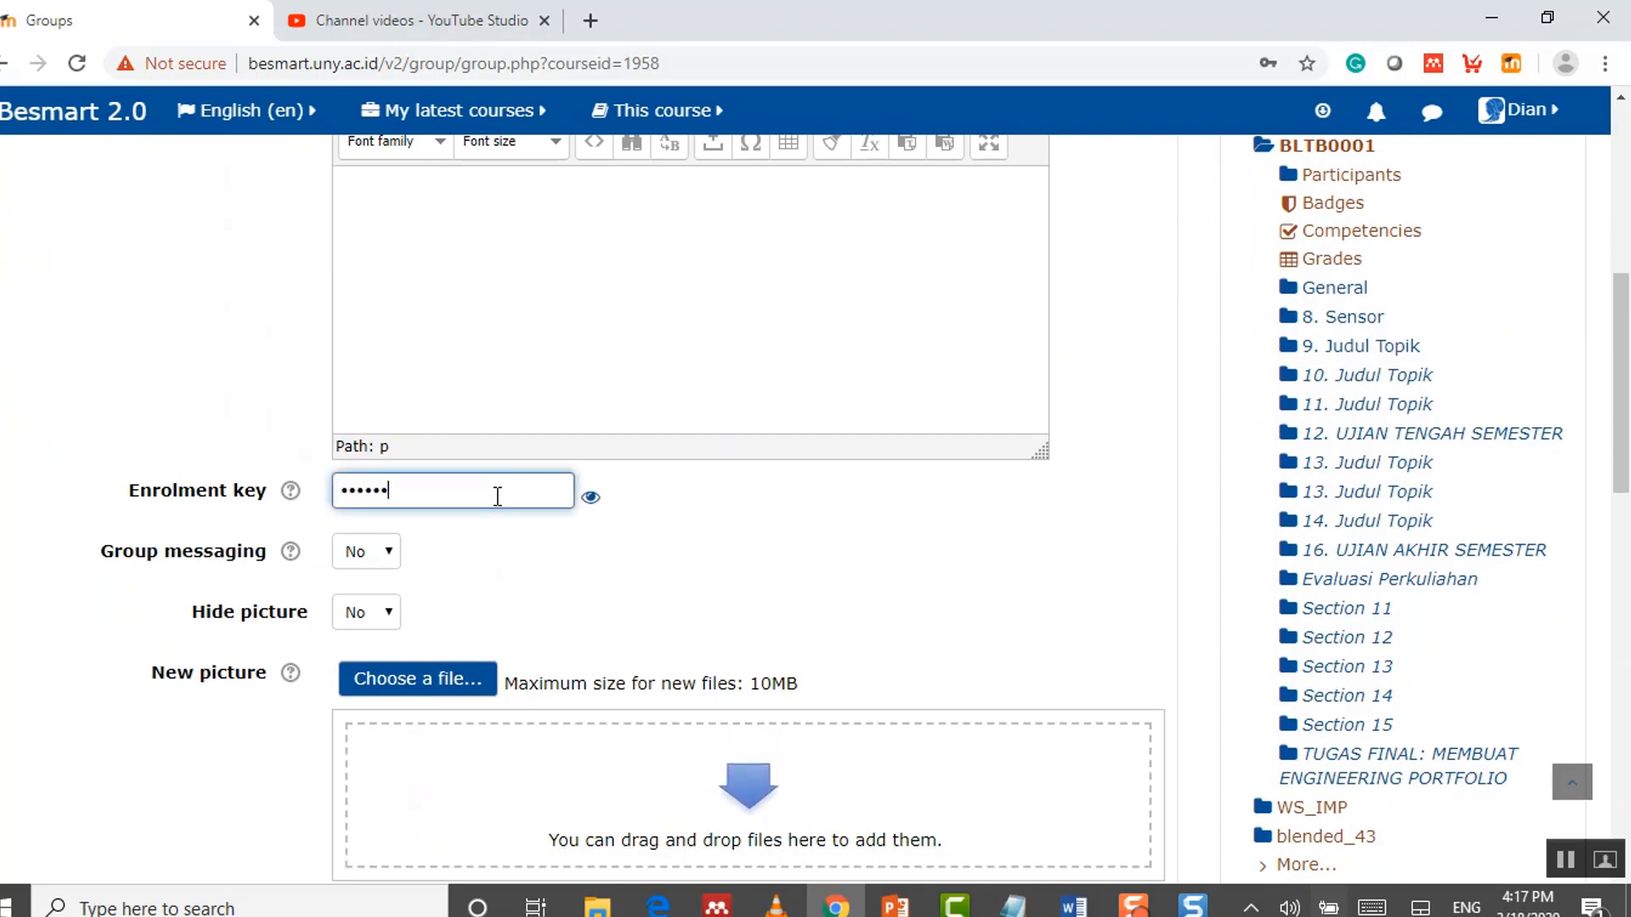
{"action": "left_click", "coordinate": [590, 498]}
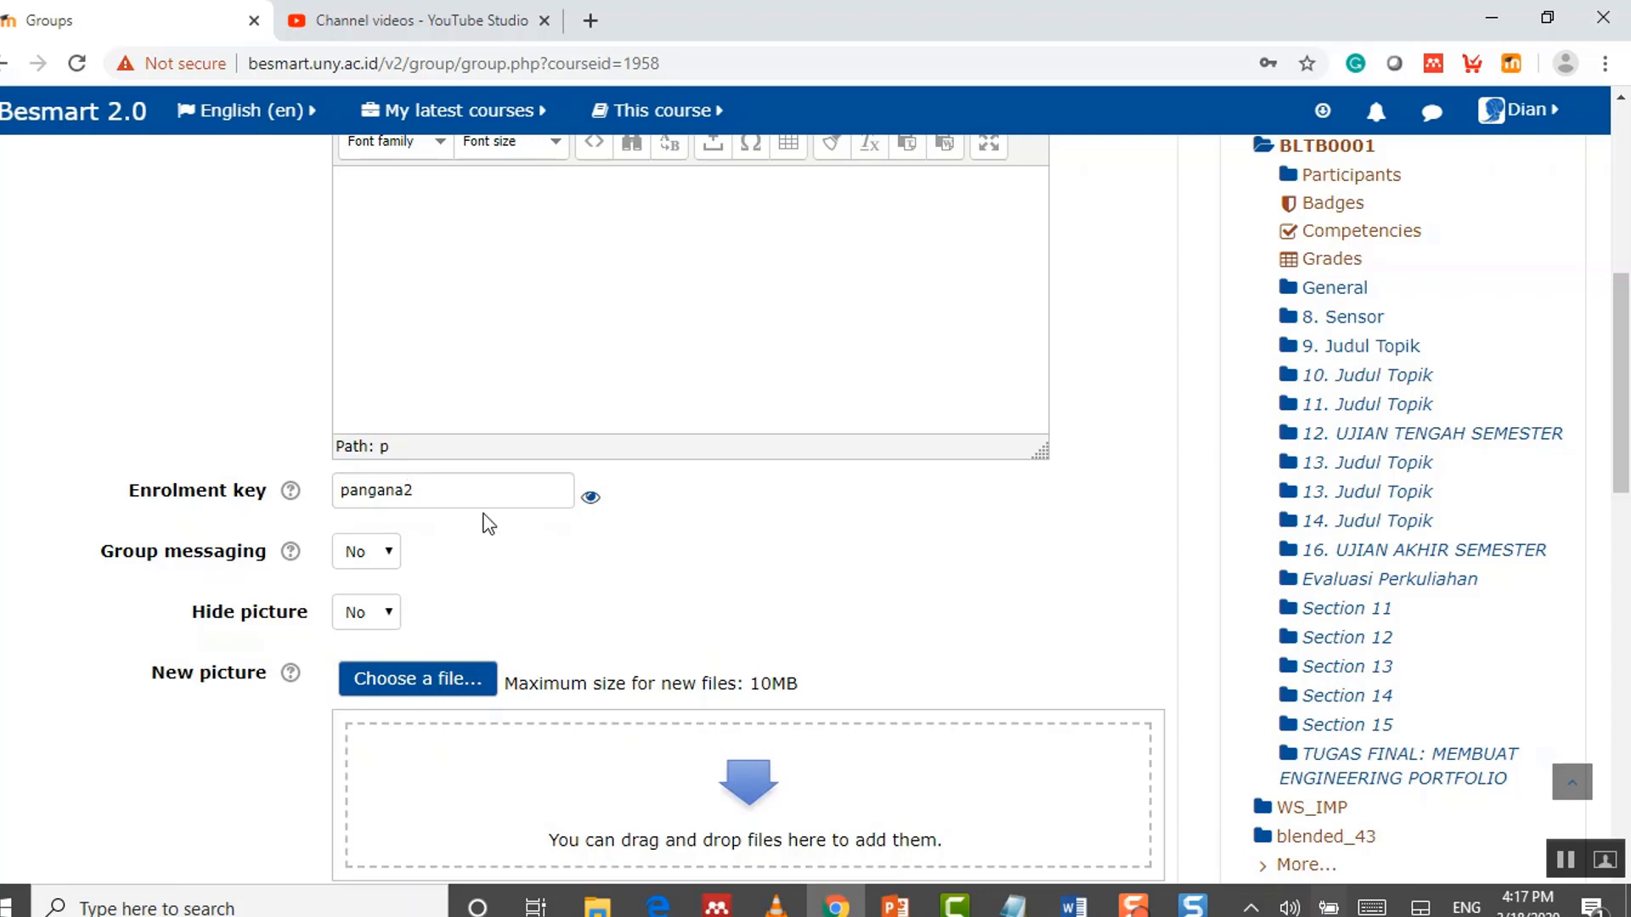
{"action": "scroll", "coordinate": [510, 535], "scroll_direction": "down", "scroll_amount": 4}
{"action": "left_click", "coordinate": [548, 586]}
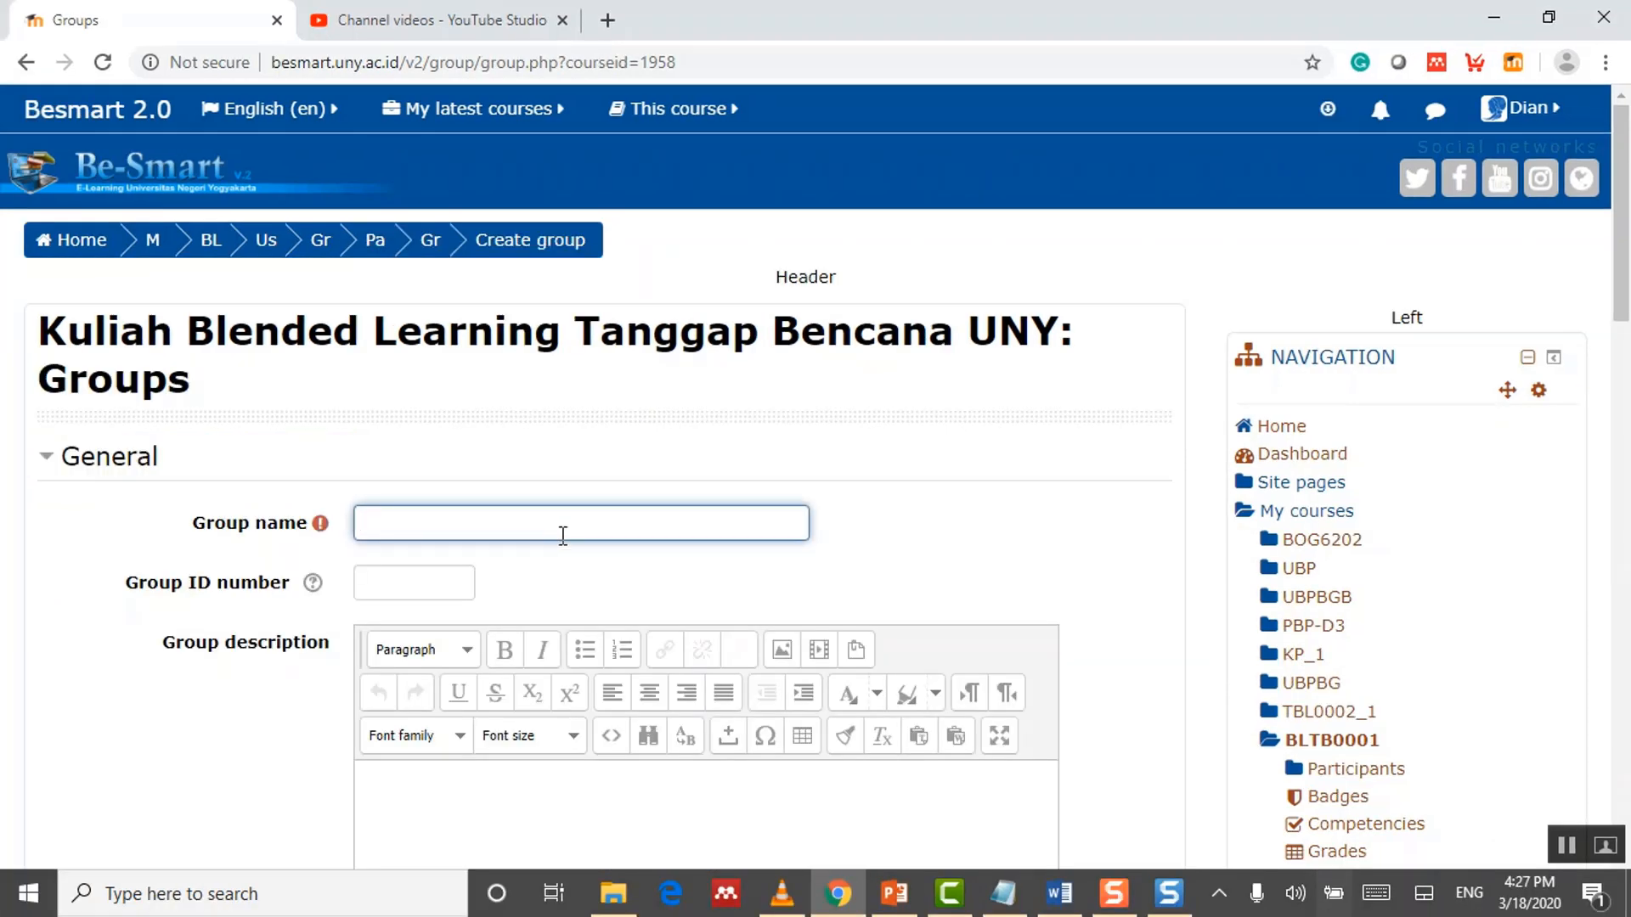
Step: Name the new group B4, give it its enrolment key, and save it
{"action": "type", "text": "B4"}
{"action": "scroll", "coordinate": [699, 506], "scroll_direction": "down", "scroll_amount": 5}
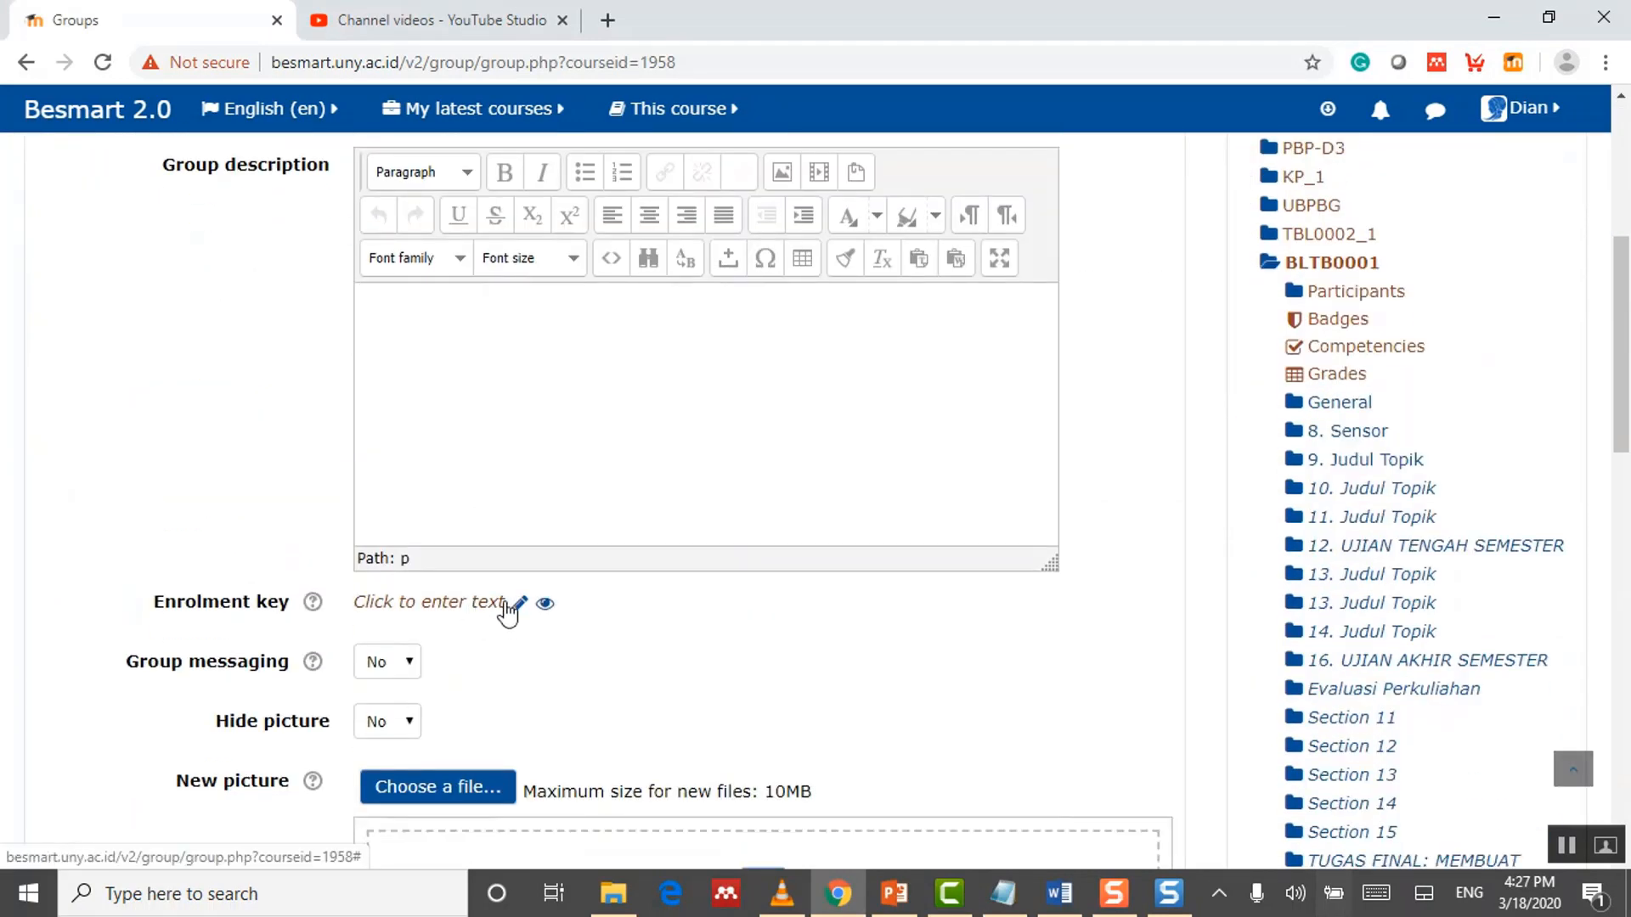
{"action": "left_click", "coordinate": [512, 607]}
{"action": "type", "text": "•••••••"}
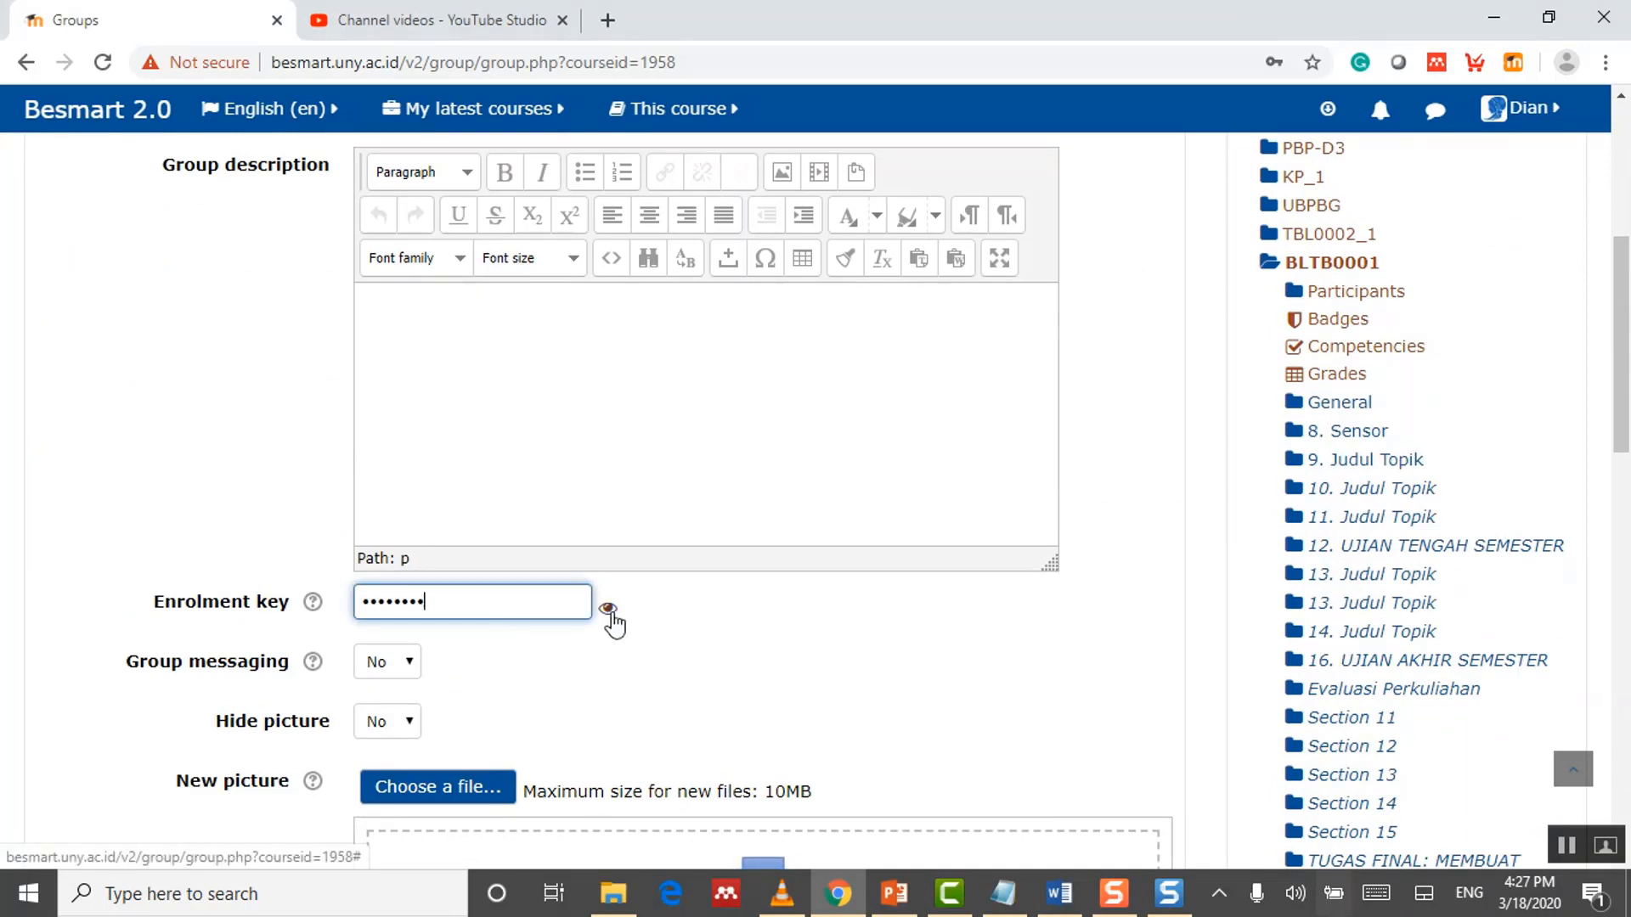
{"action": "left_click", "coordinate": [608, 610]}
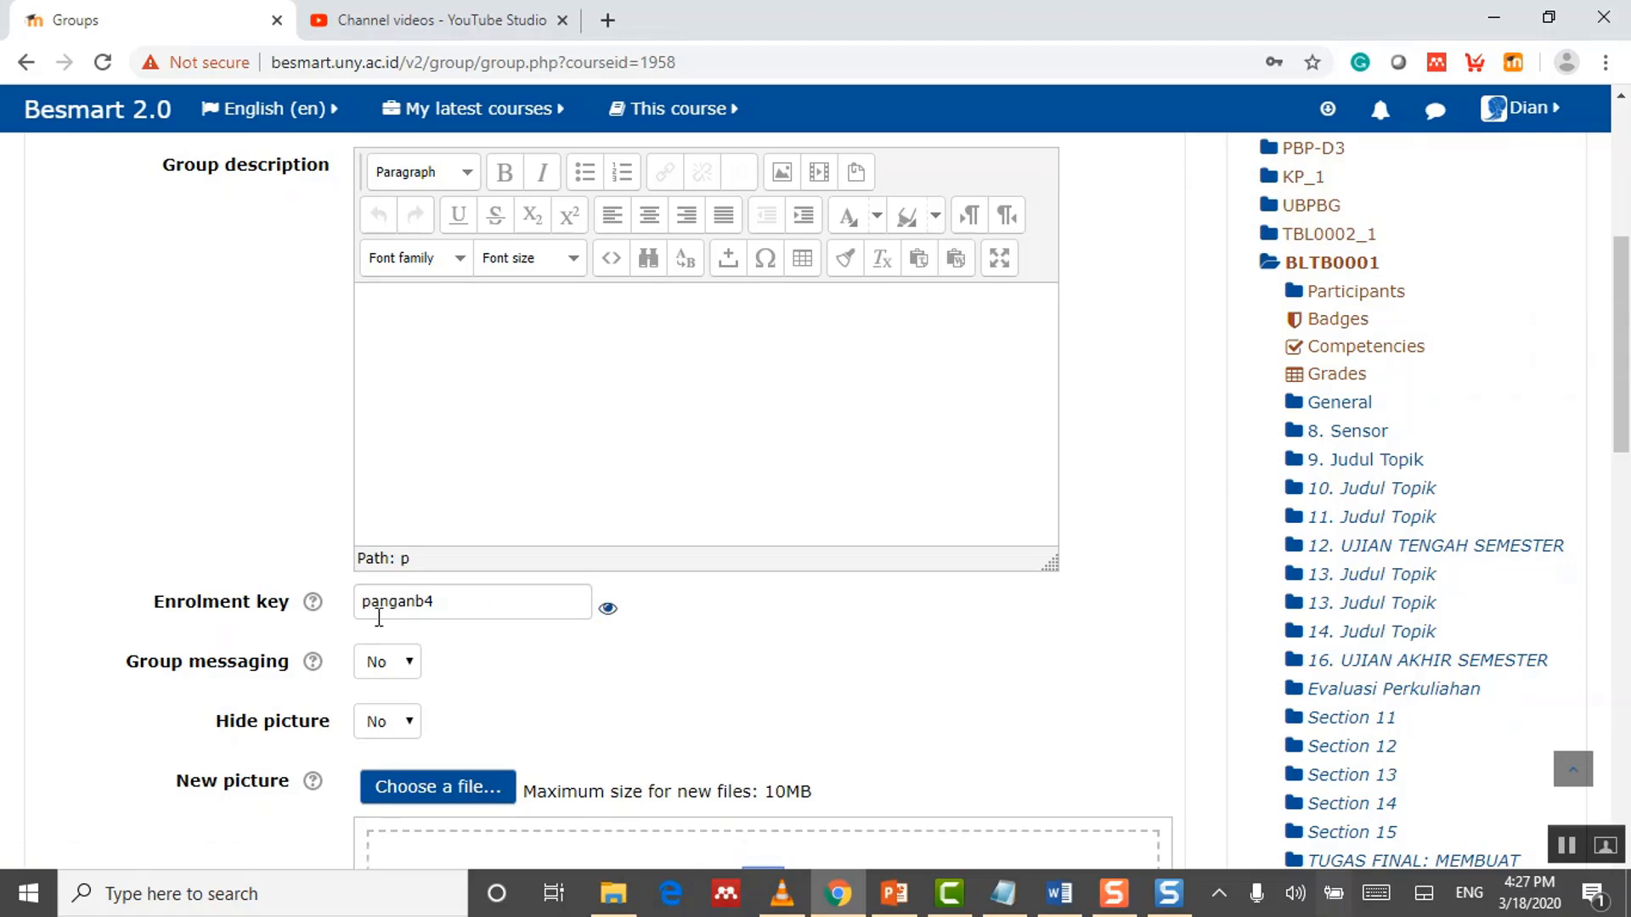
{"action": "scroll", "coordinate": [764, 684], "scroll_direction": "down", "scroll_amount": 4}
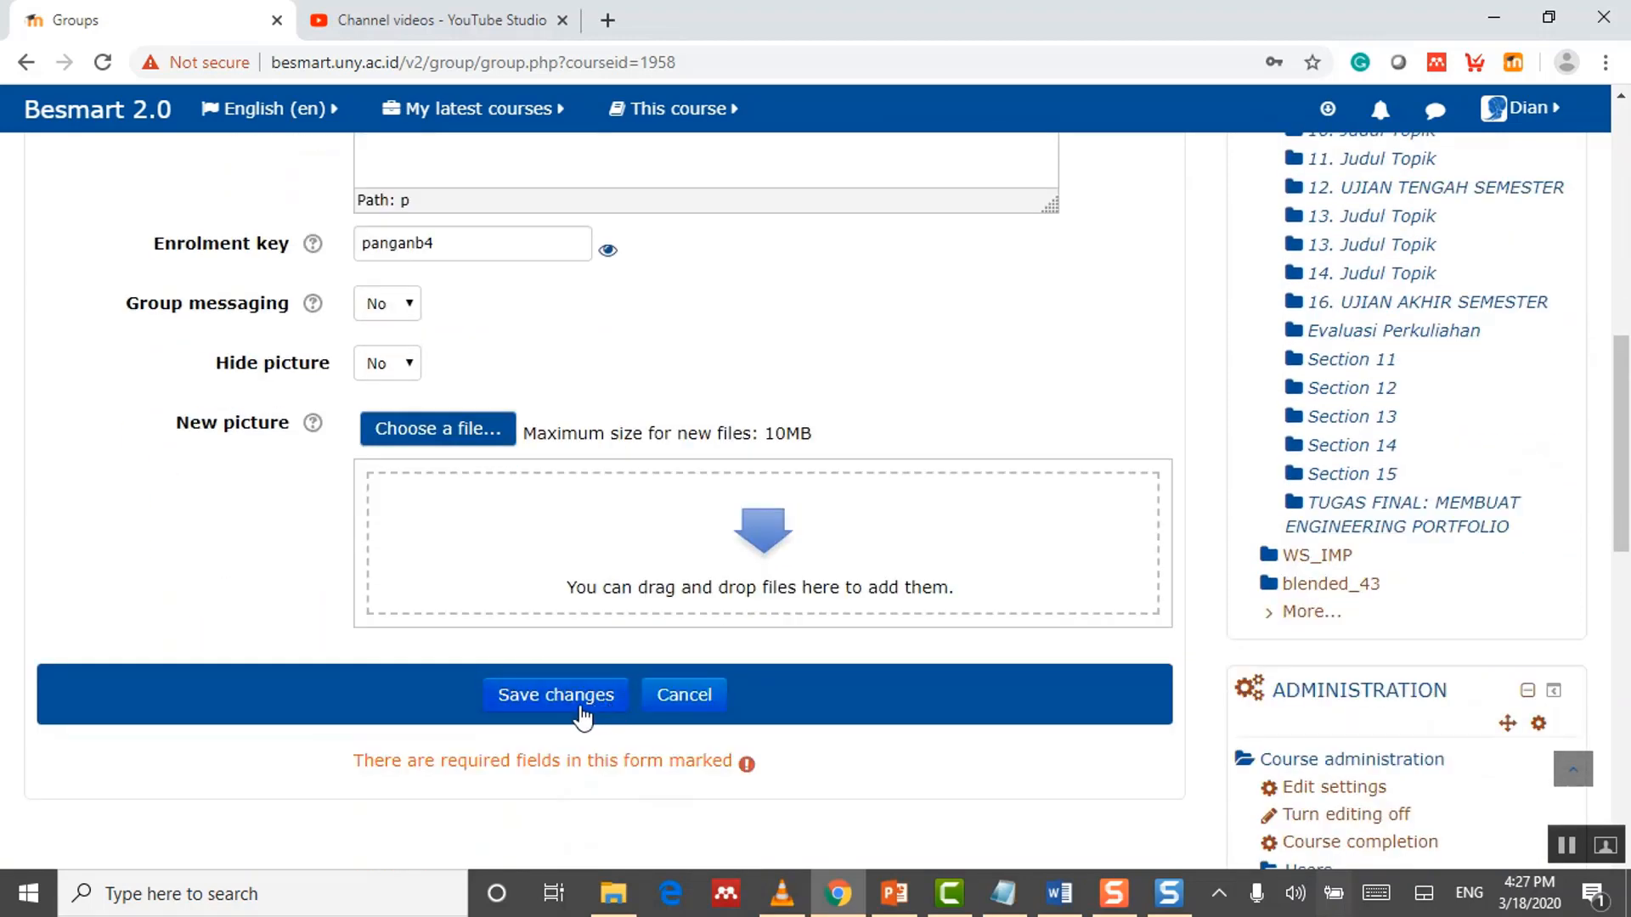
{"action": "left_click", "coordinate": [586, 702]}
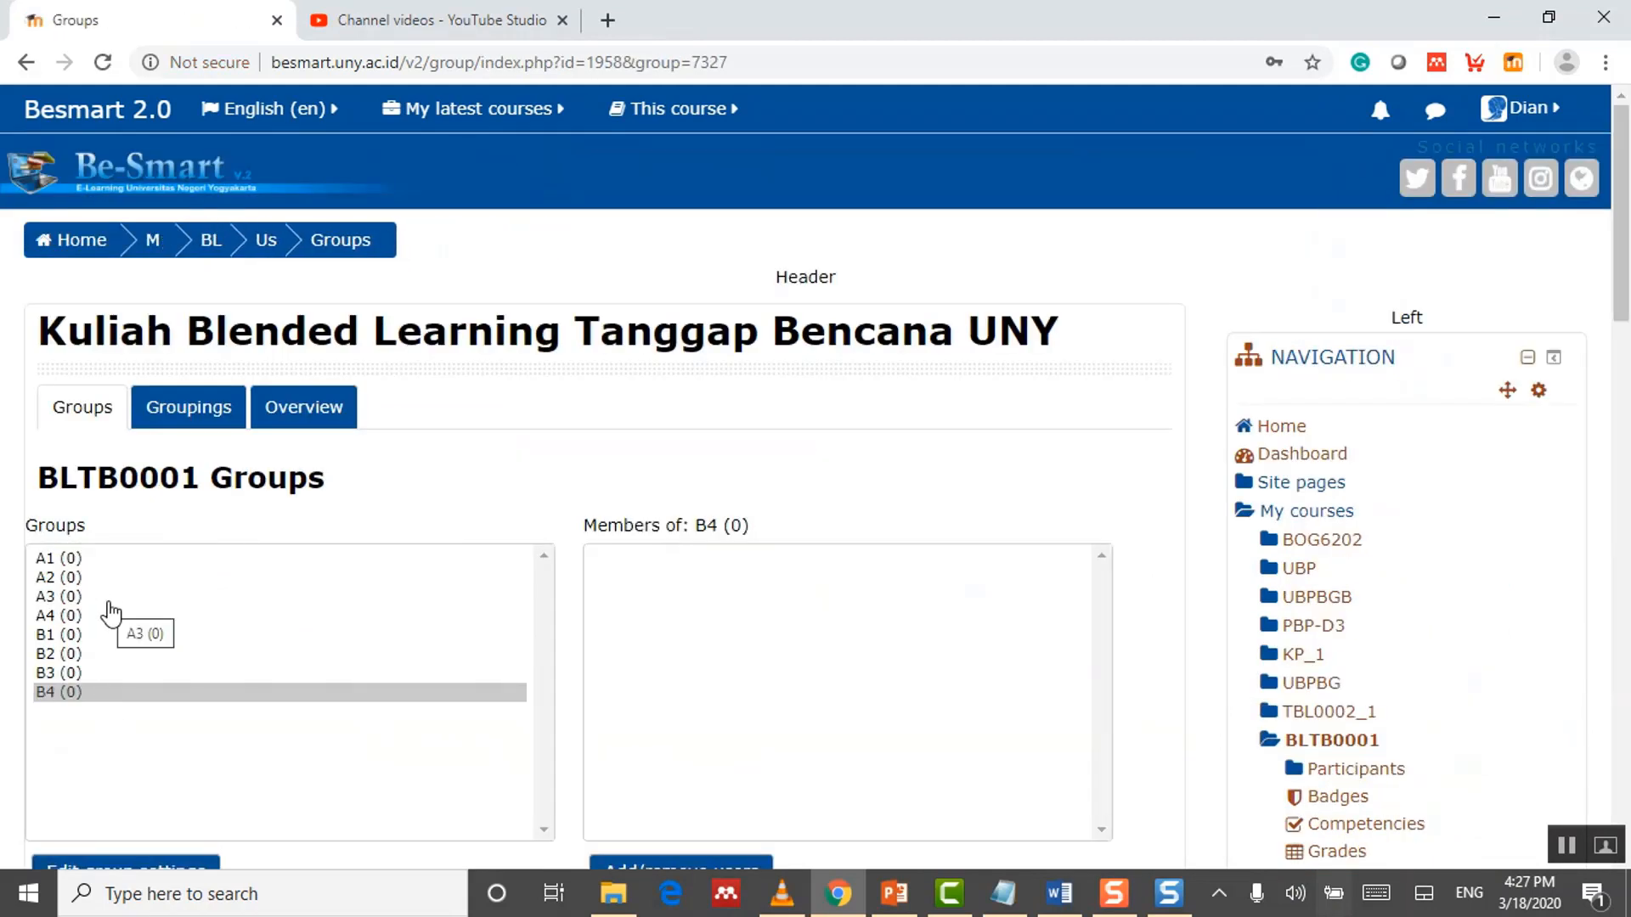
Step: Select group B3 in the Groups list, then switch to the course's Groupings page
{"action": "left_click", "coordinate": [75, 675]}
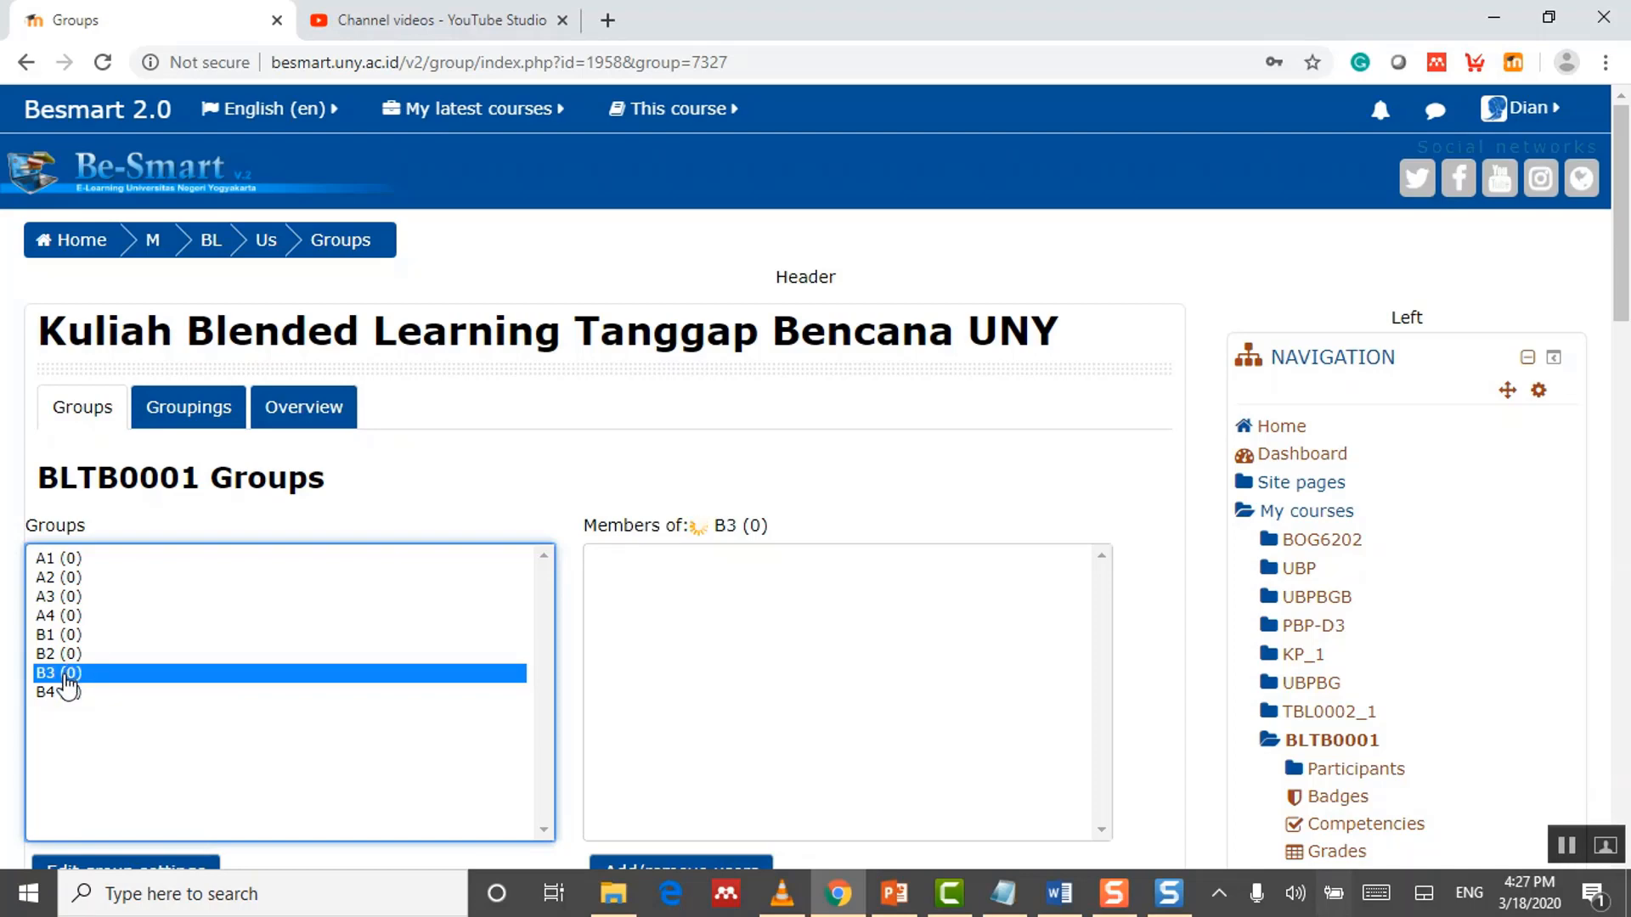
{"action": "scroll", "coordinate": [148, 673], "scroll_direction": "down", "scroll_amount": 3}
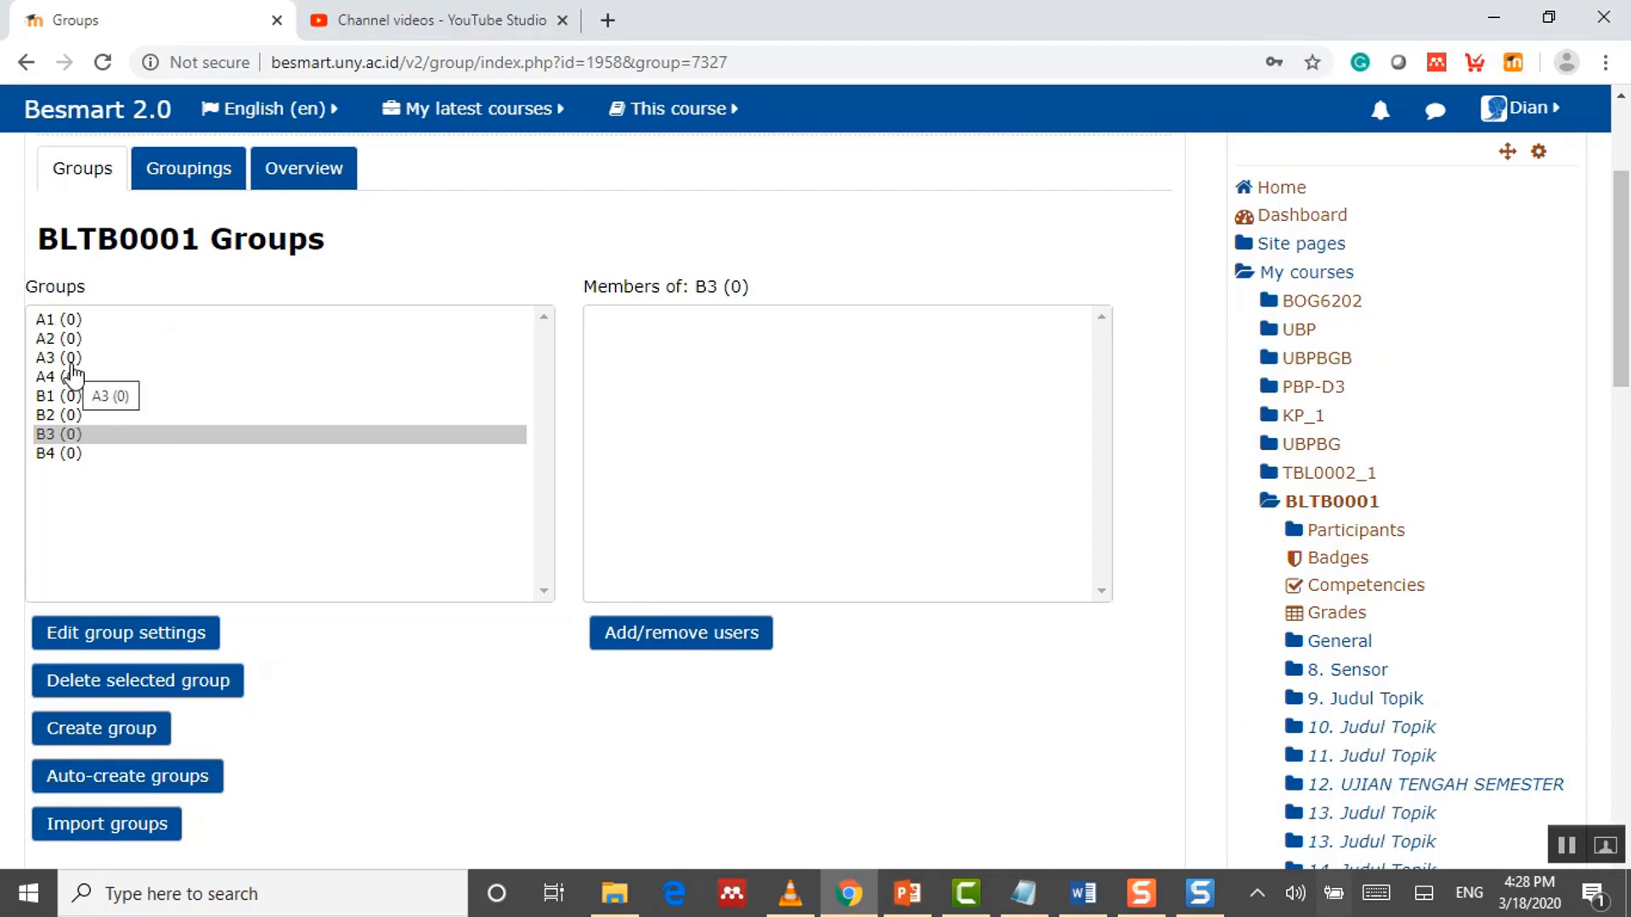
{"action": "left_click", "coordinate": [192, 177]}
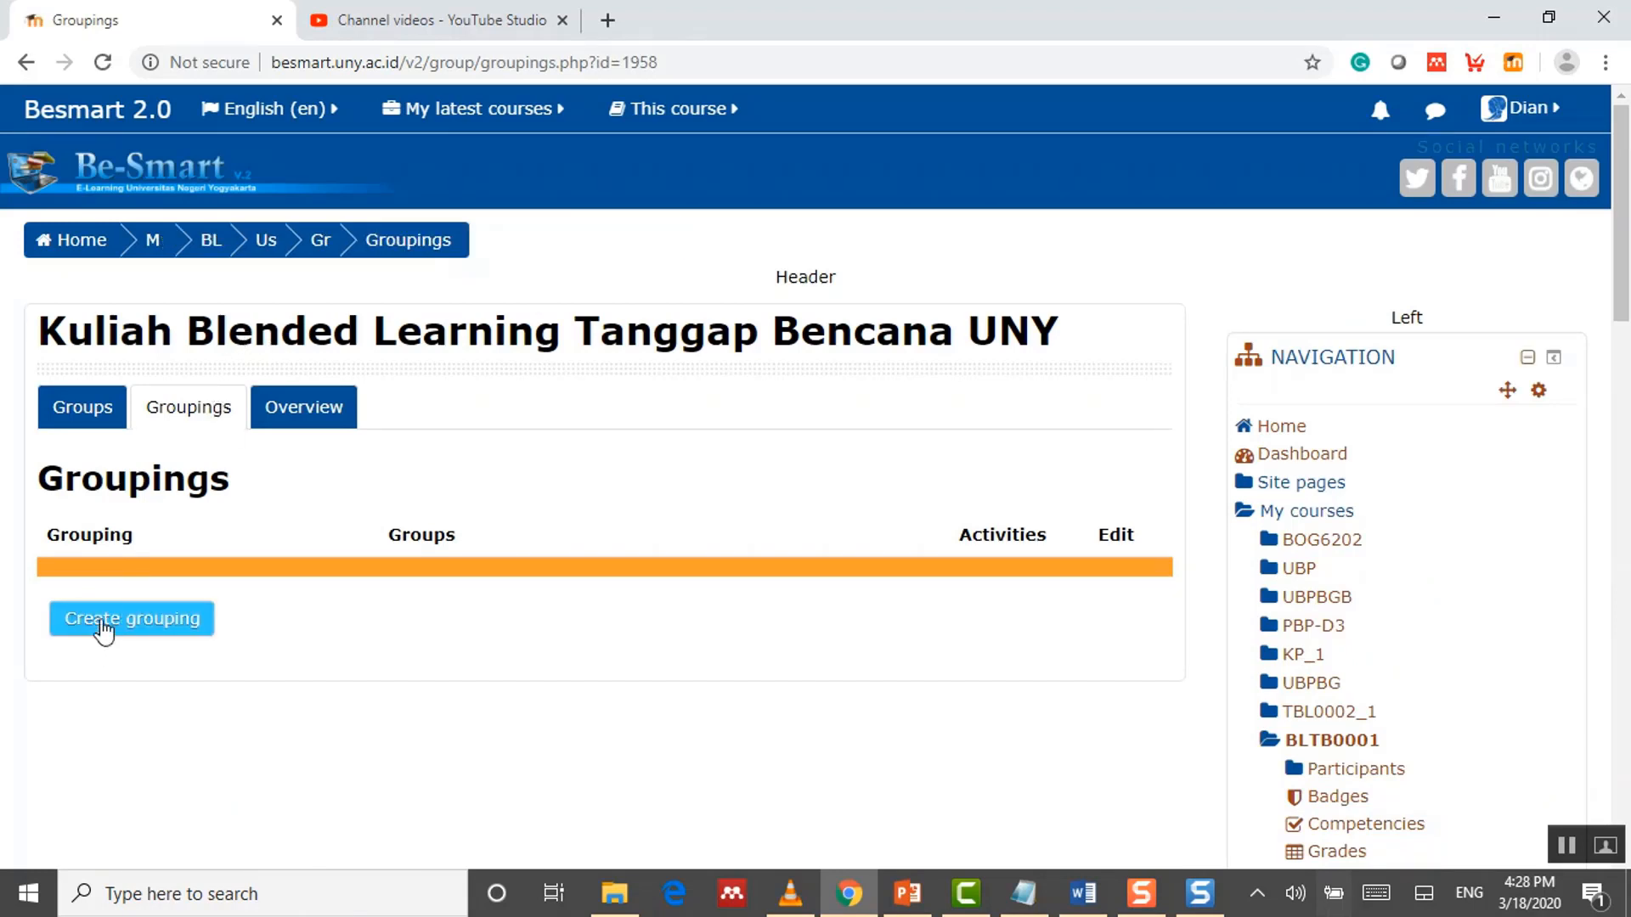
Step: Create and save a grouping named 'Kelas A'
{"action": "left_click", "coordinate": [134, 628]}
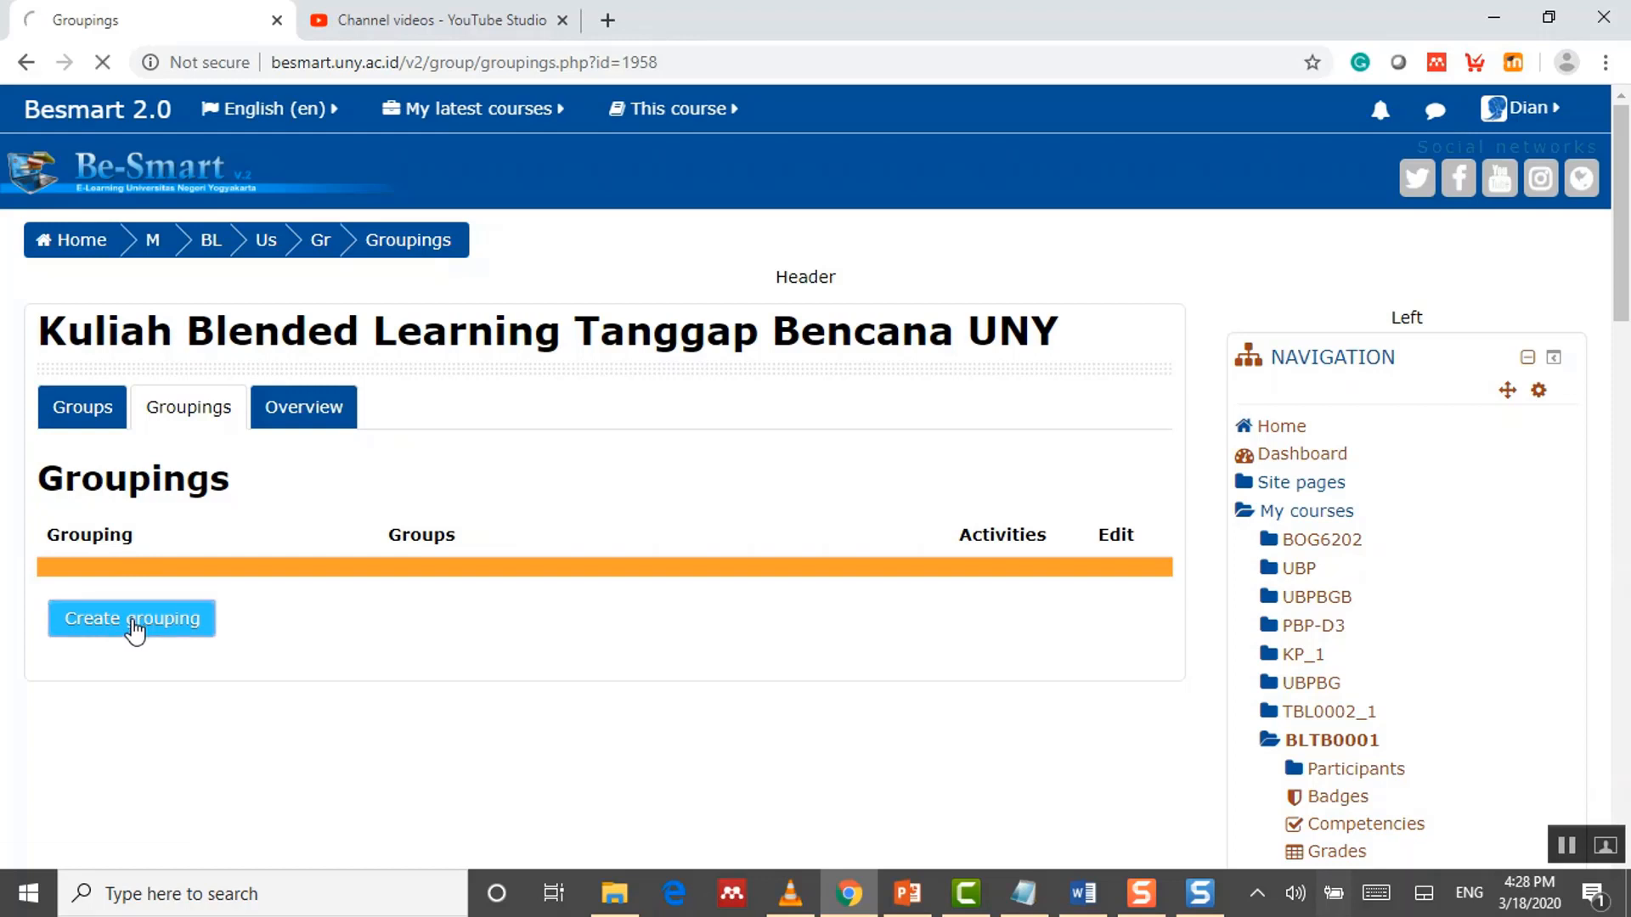
{"action": "left_click", "coordinate": [475, 597]}
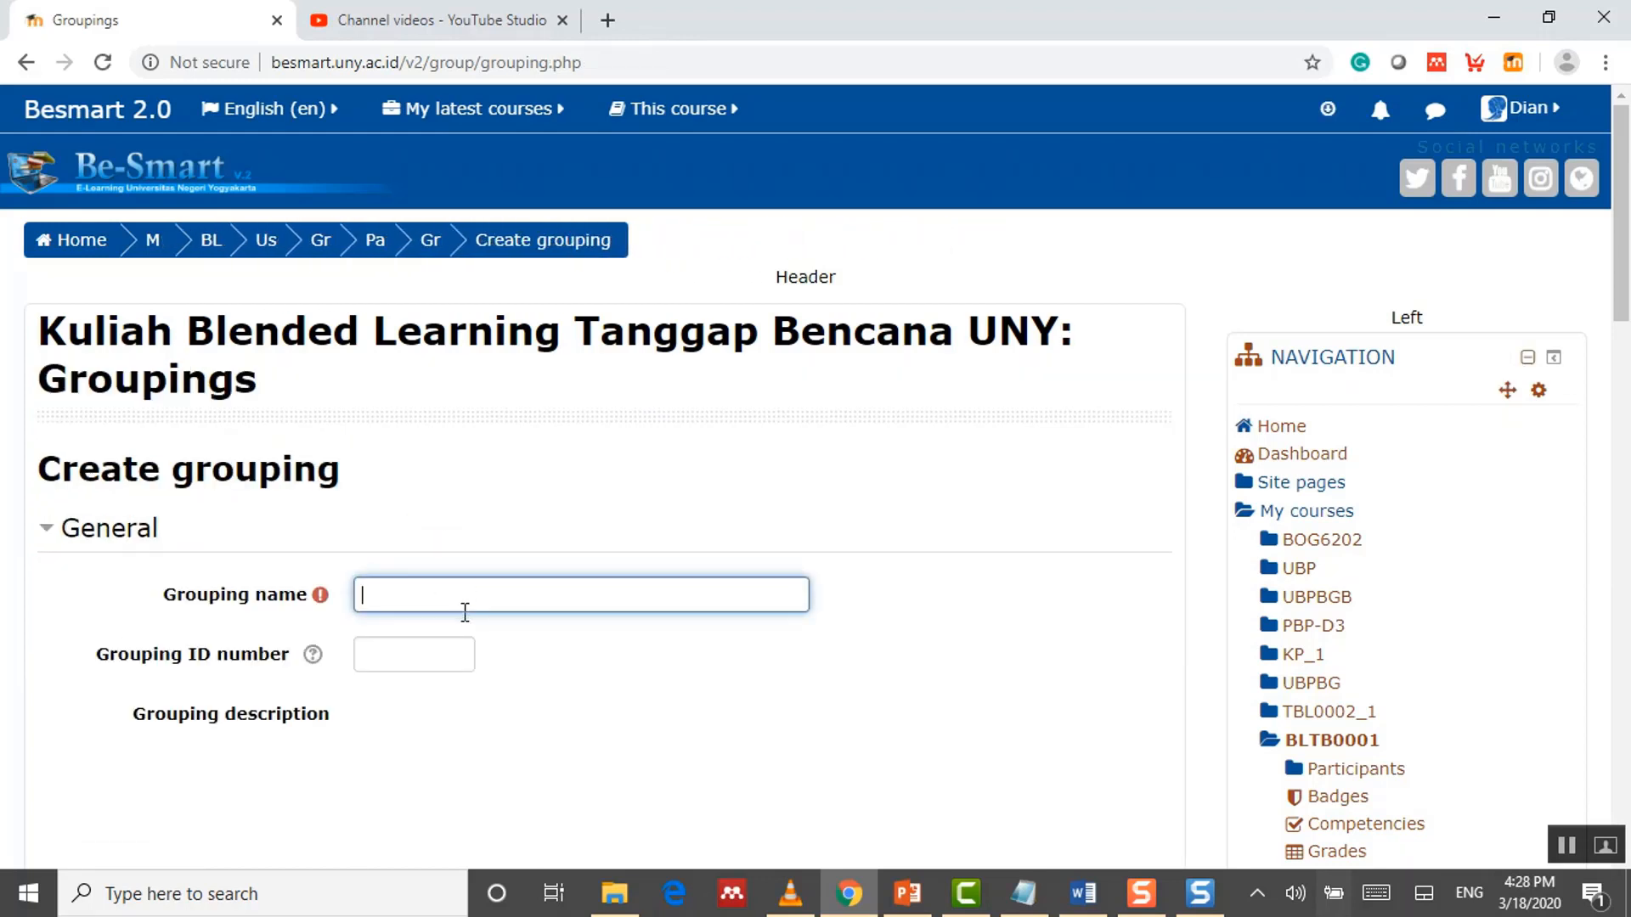
{"action": "type", "text": "Kelas A"}
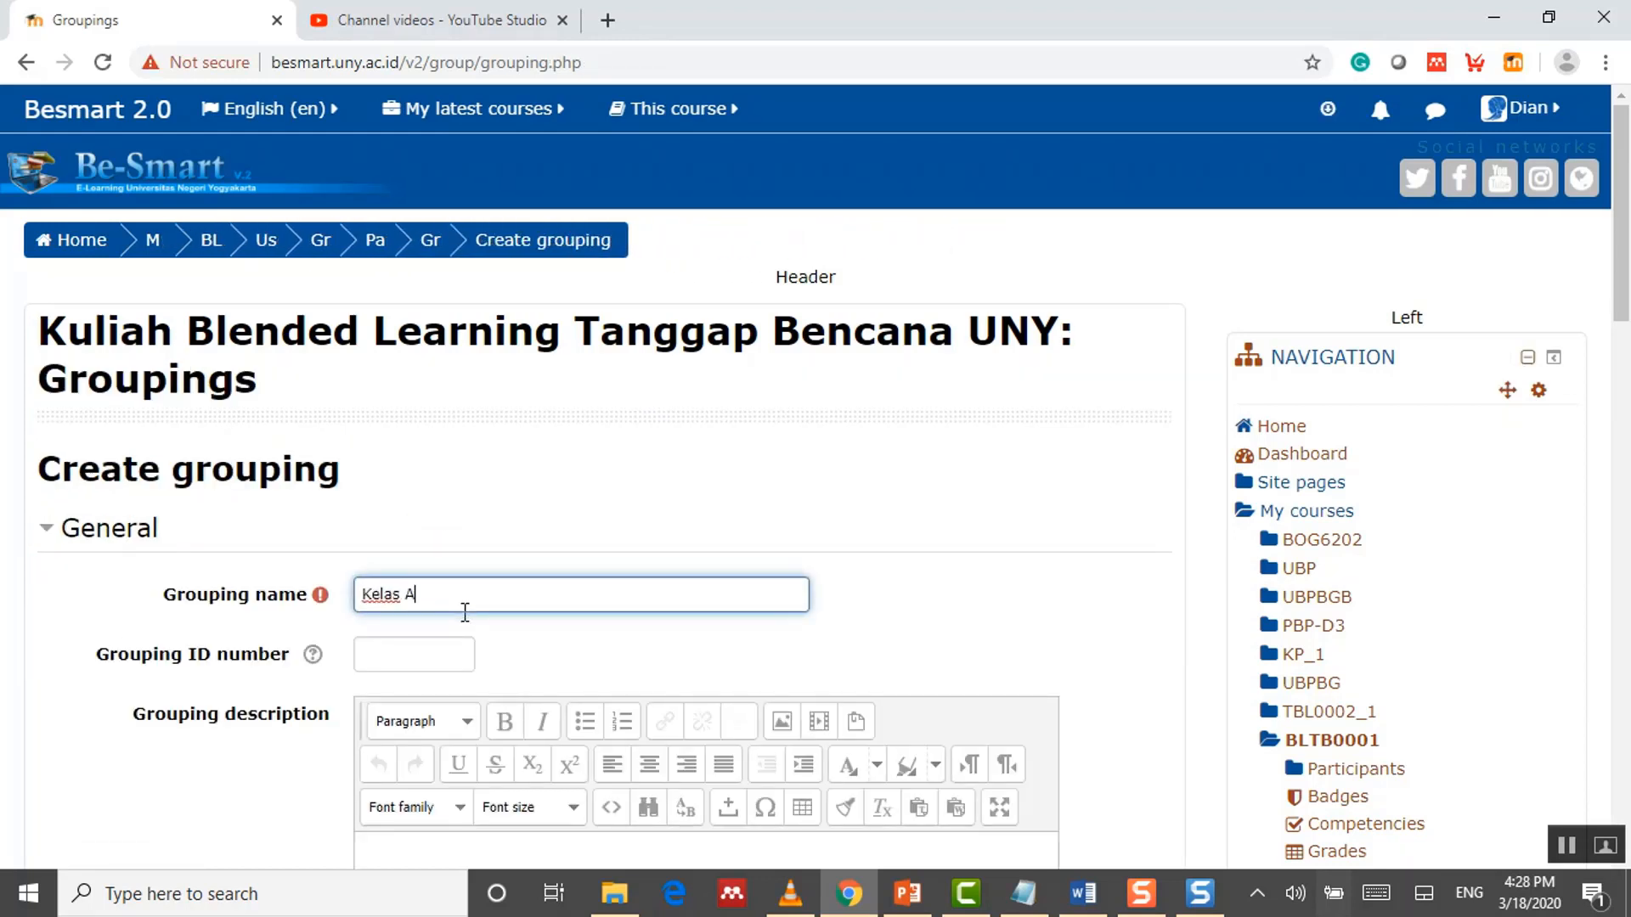
{"action": "scroll", "coordinate": [476, 609], "scroll_direction": "down", "scroll_amount": 4}
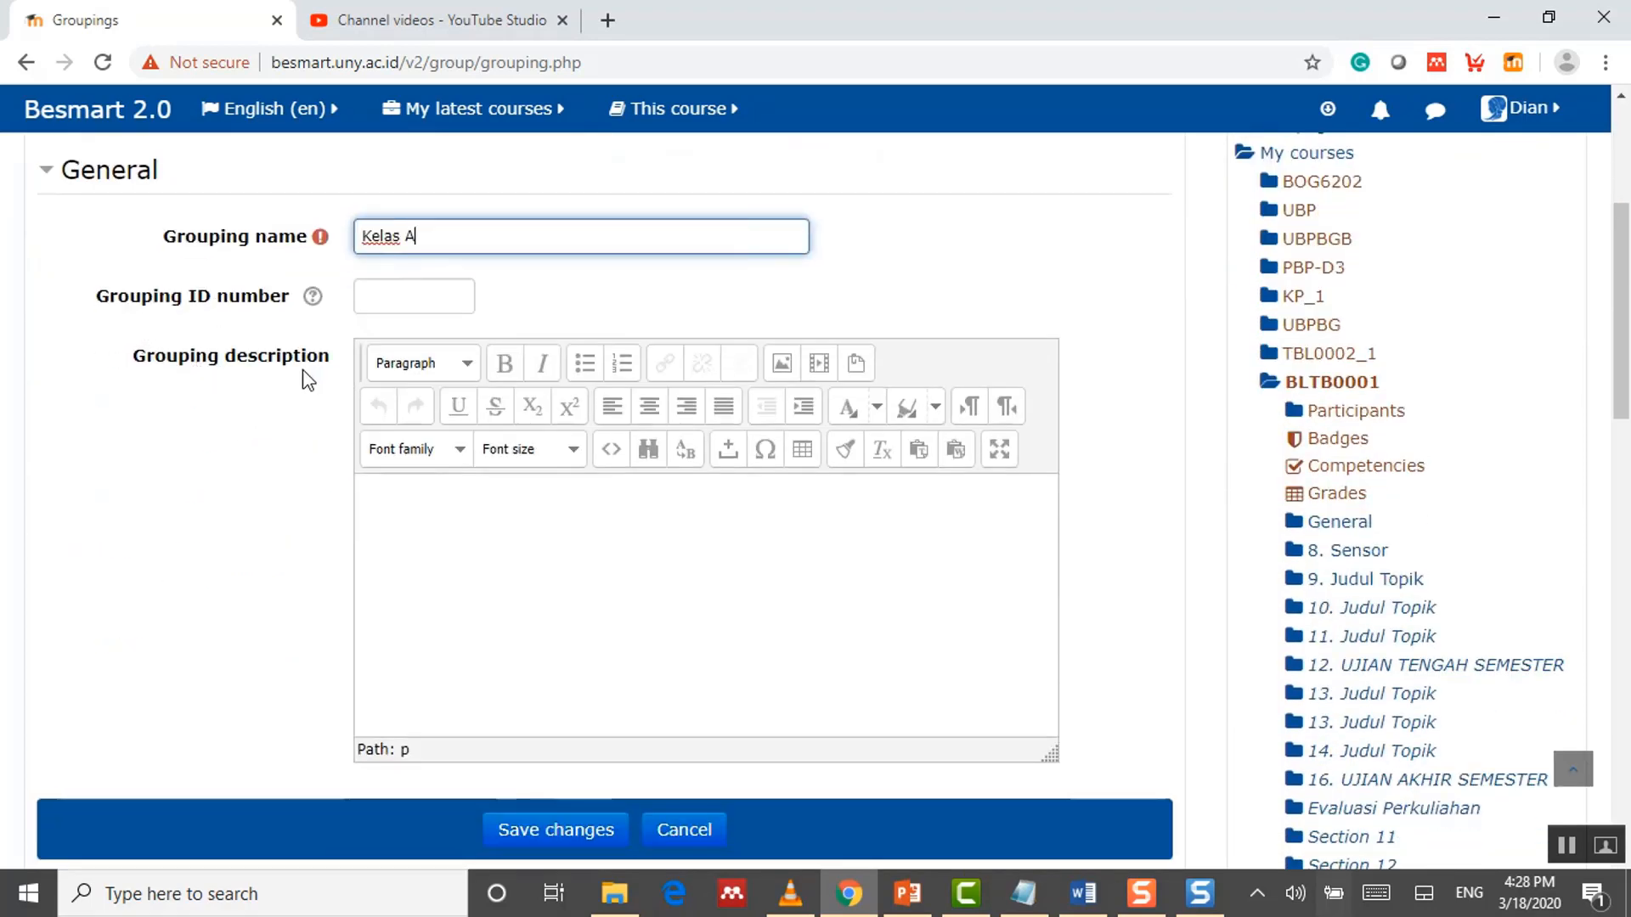
{"action": "left_click", "coordinate": [571, 832]}
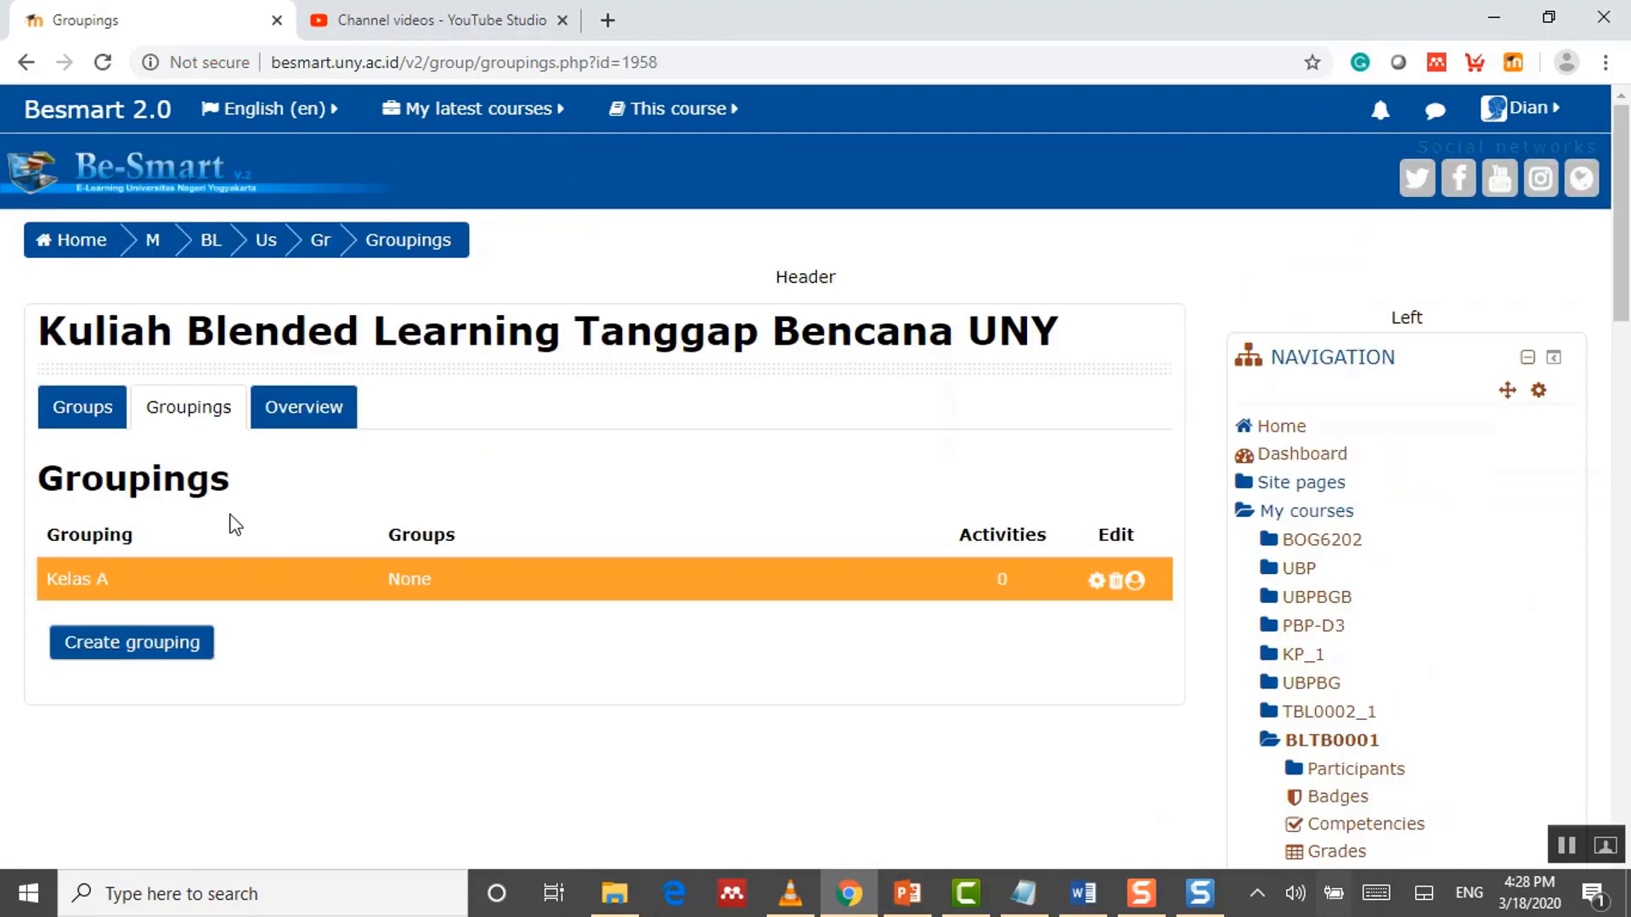
{"action": "left_click", "coordinate": [178, 659]}
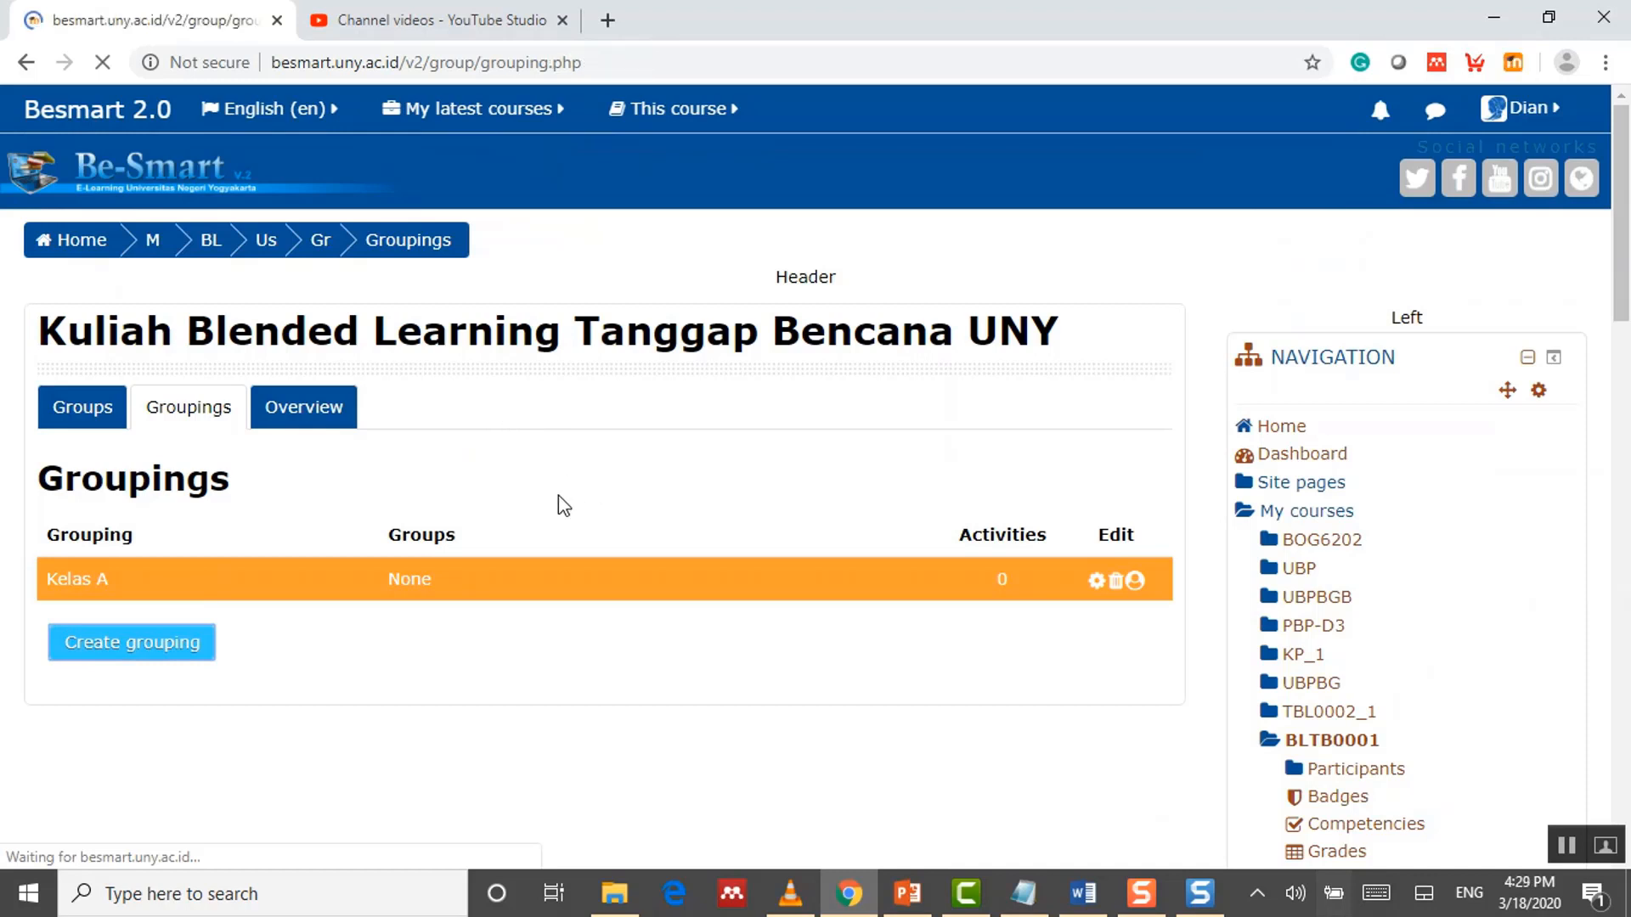
Step: Name the new grouping 'Kelas B' and save it
{"action": "left_click", "coordinate": [532, 593]}
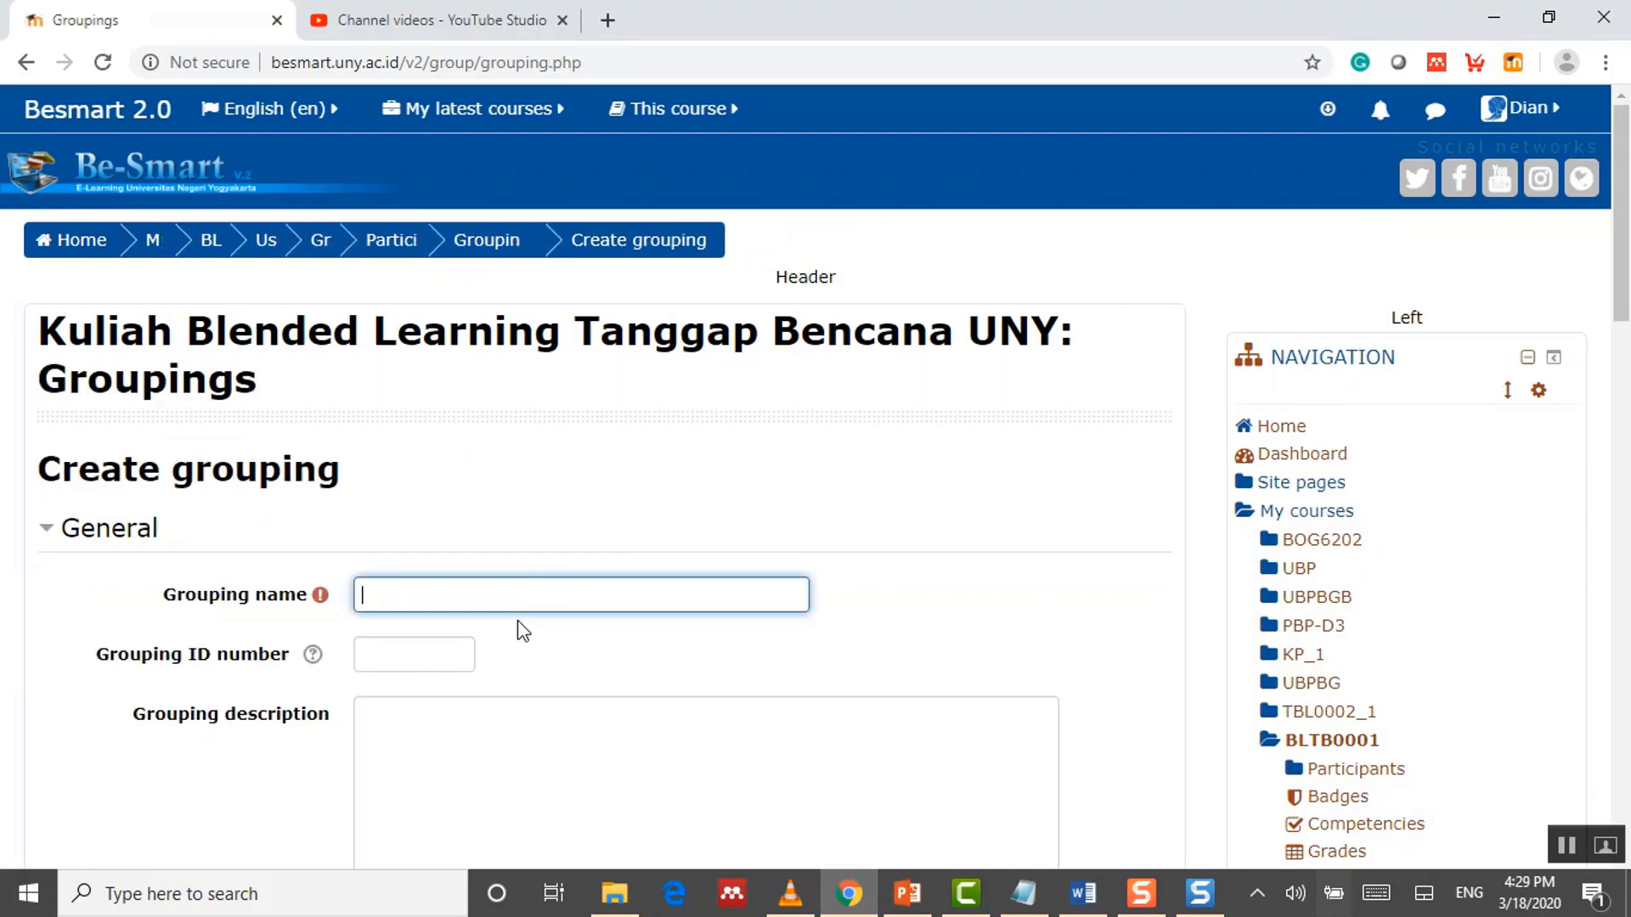
{"action": "type", "text": "Kelas B"}
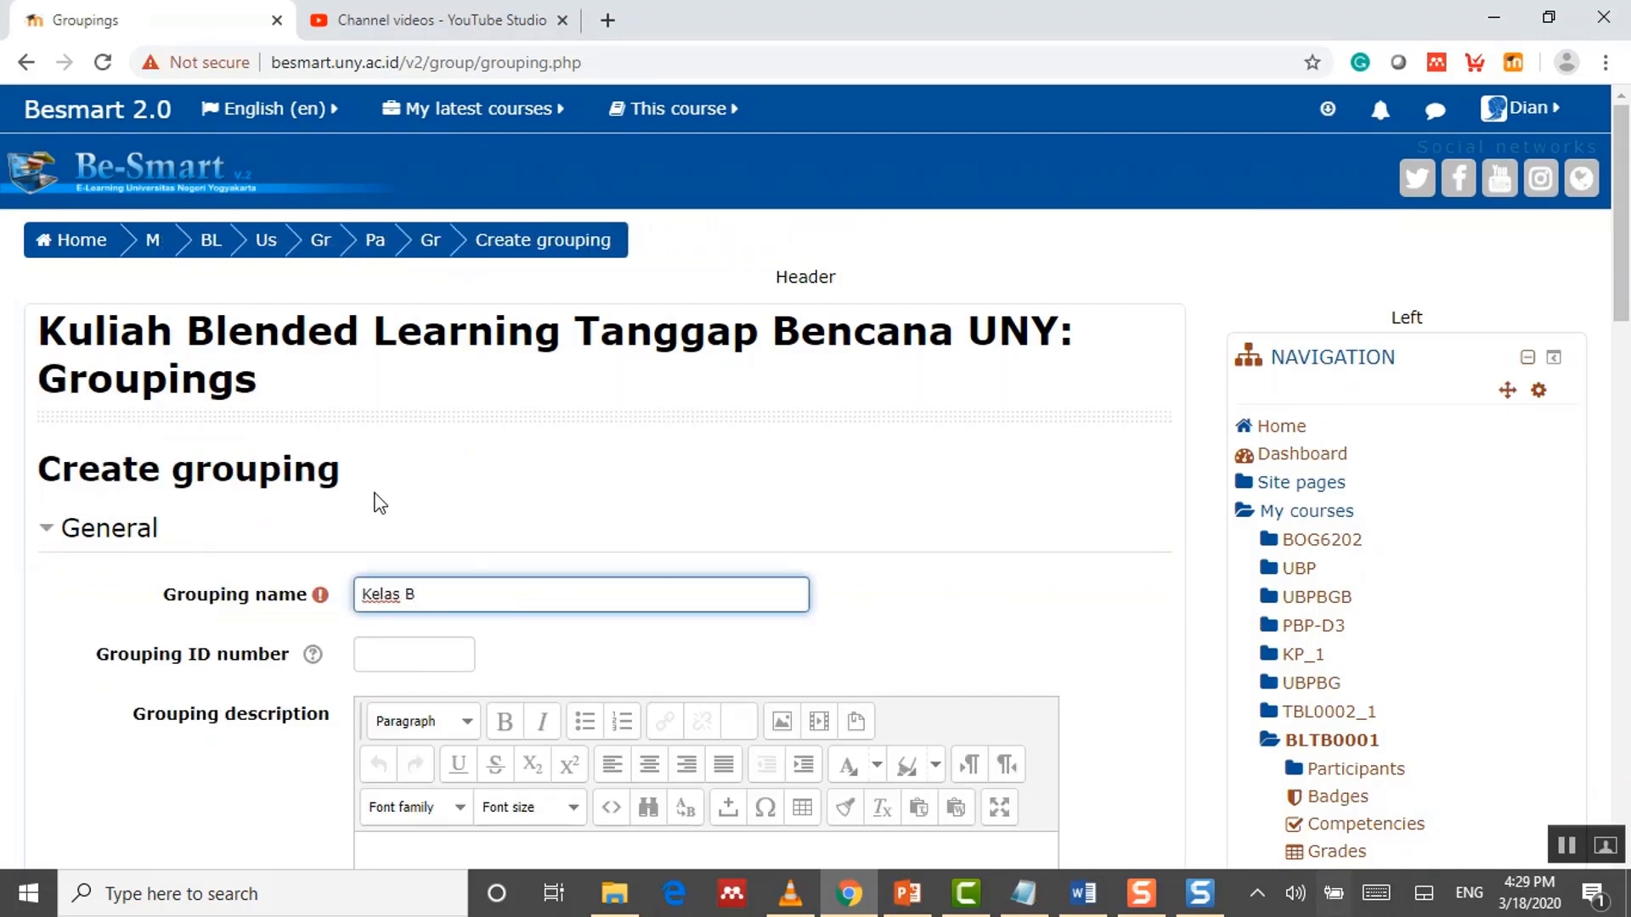
{"action": "scroll", "coordinate": [651, 544], "scroll_direction": "down", "scroll_amount": 5}
{"action": "left_click", "coordinate": [523, 712]}
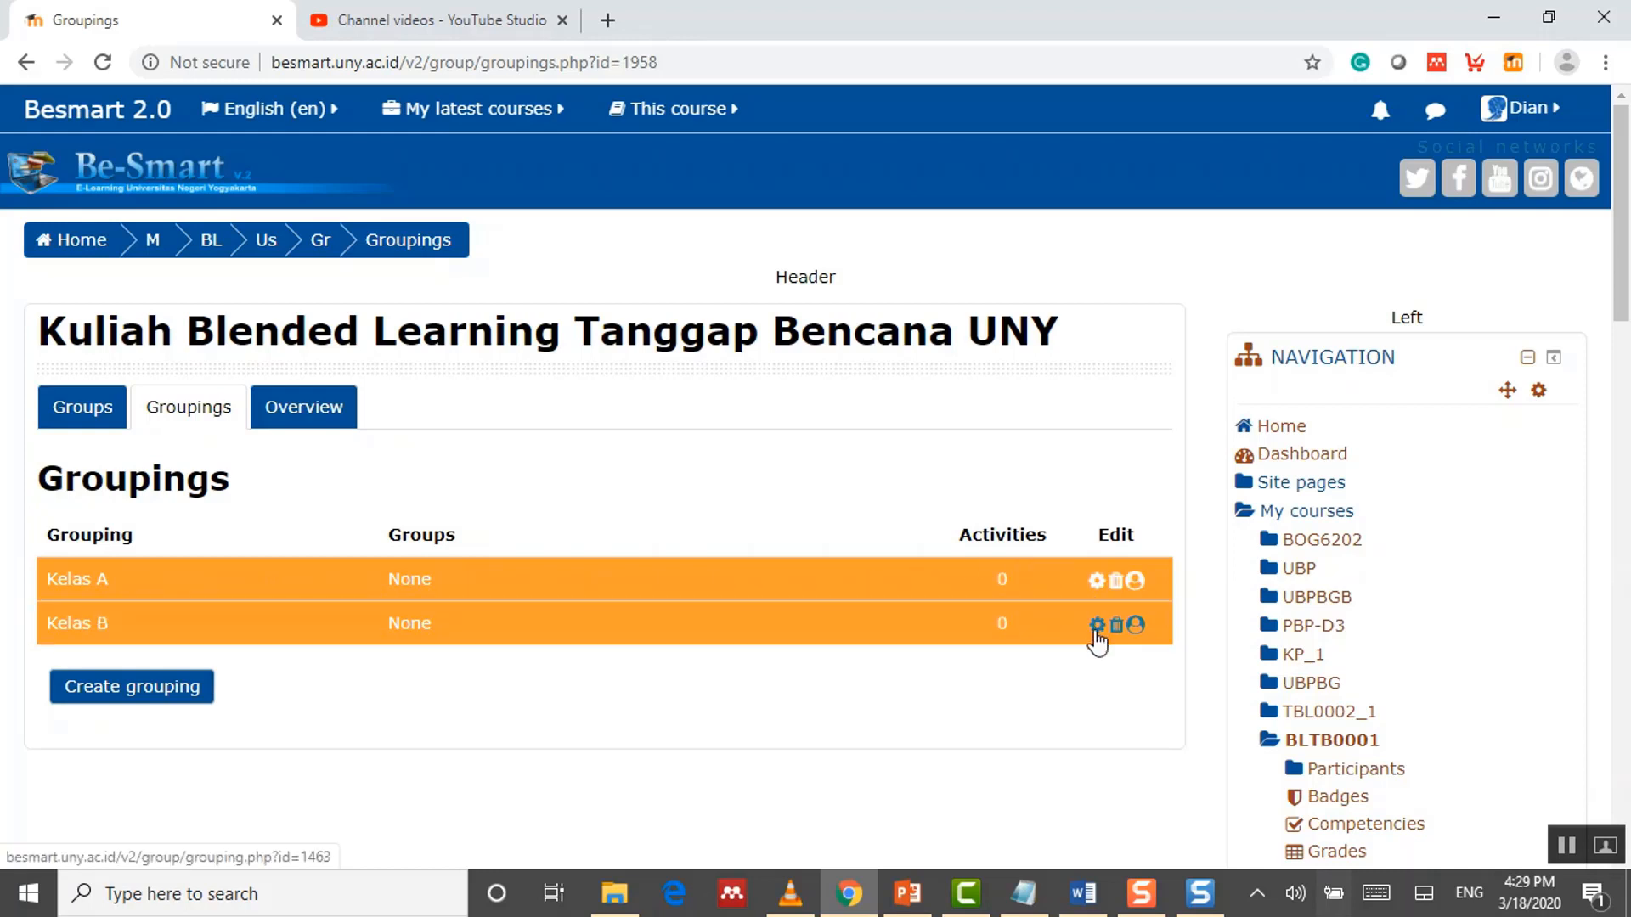
Step: Add groups A1, A2, A3 and A4 to Kelas A and return to the Groupings list
{"action": "left_click", "coordinate": [1136, 583]}
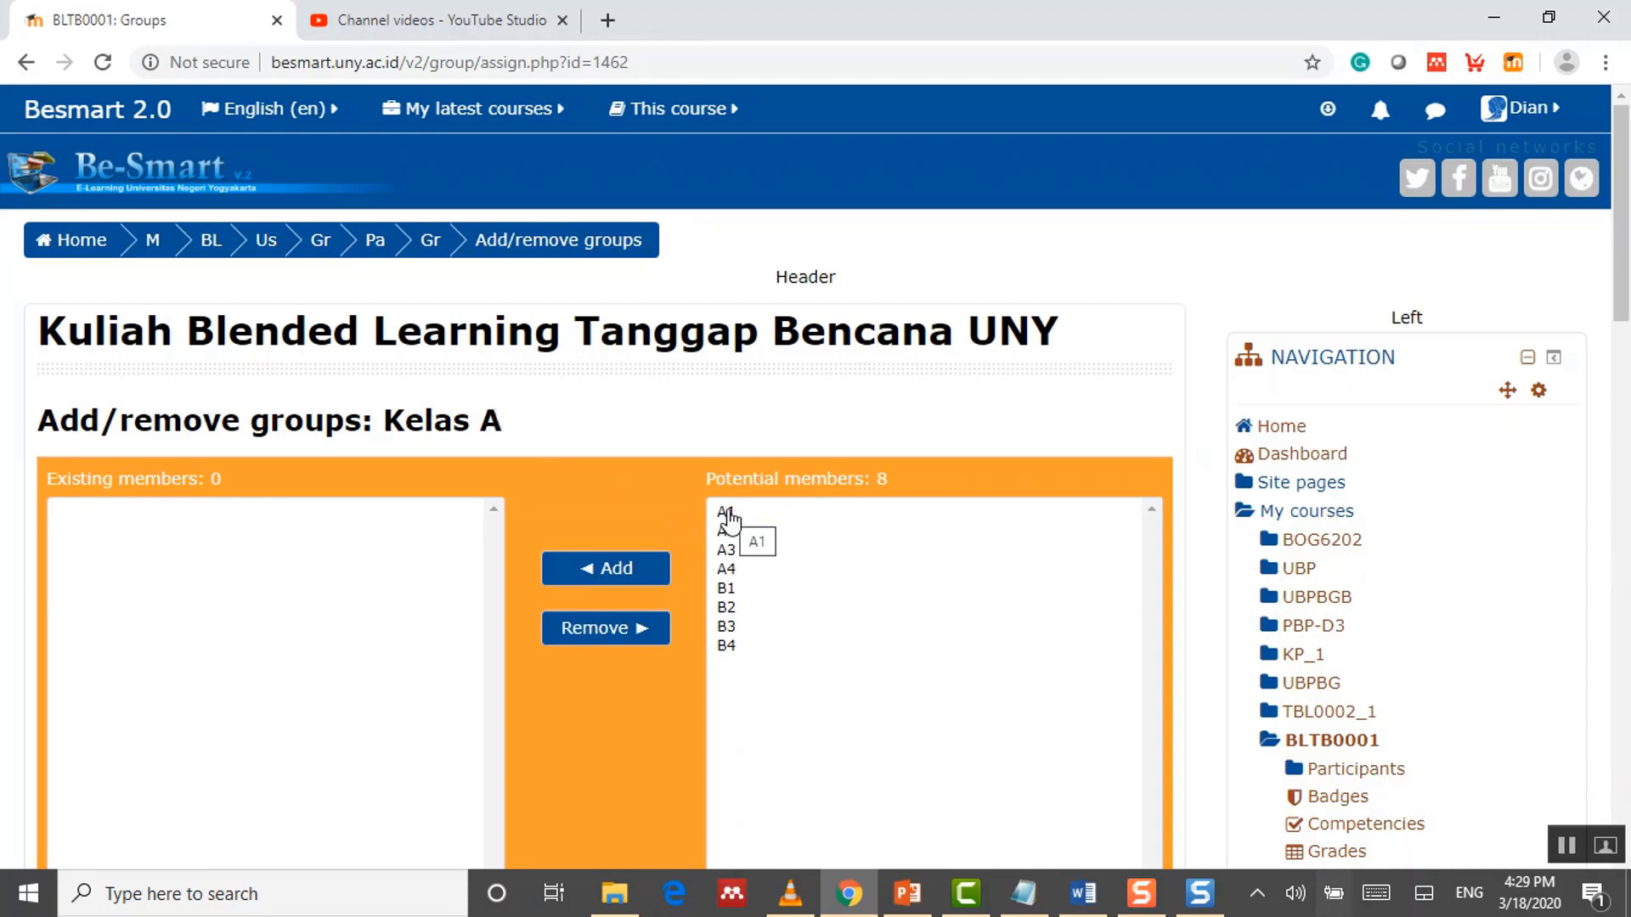
{"action": "left_click_drag", "start_coordinate": [728, 518], "coordinate": [729, 549]}
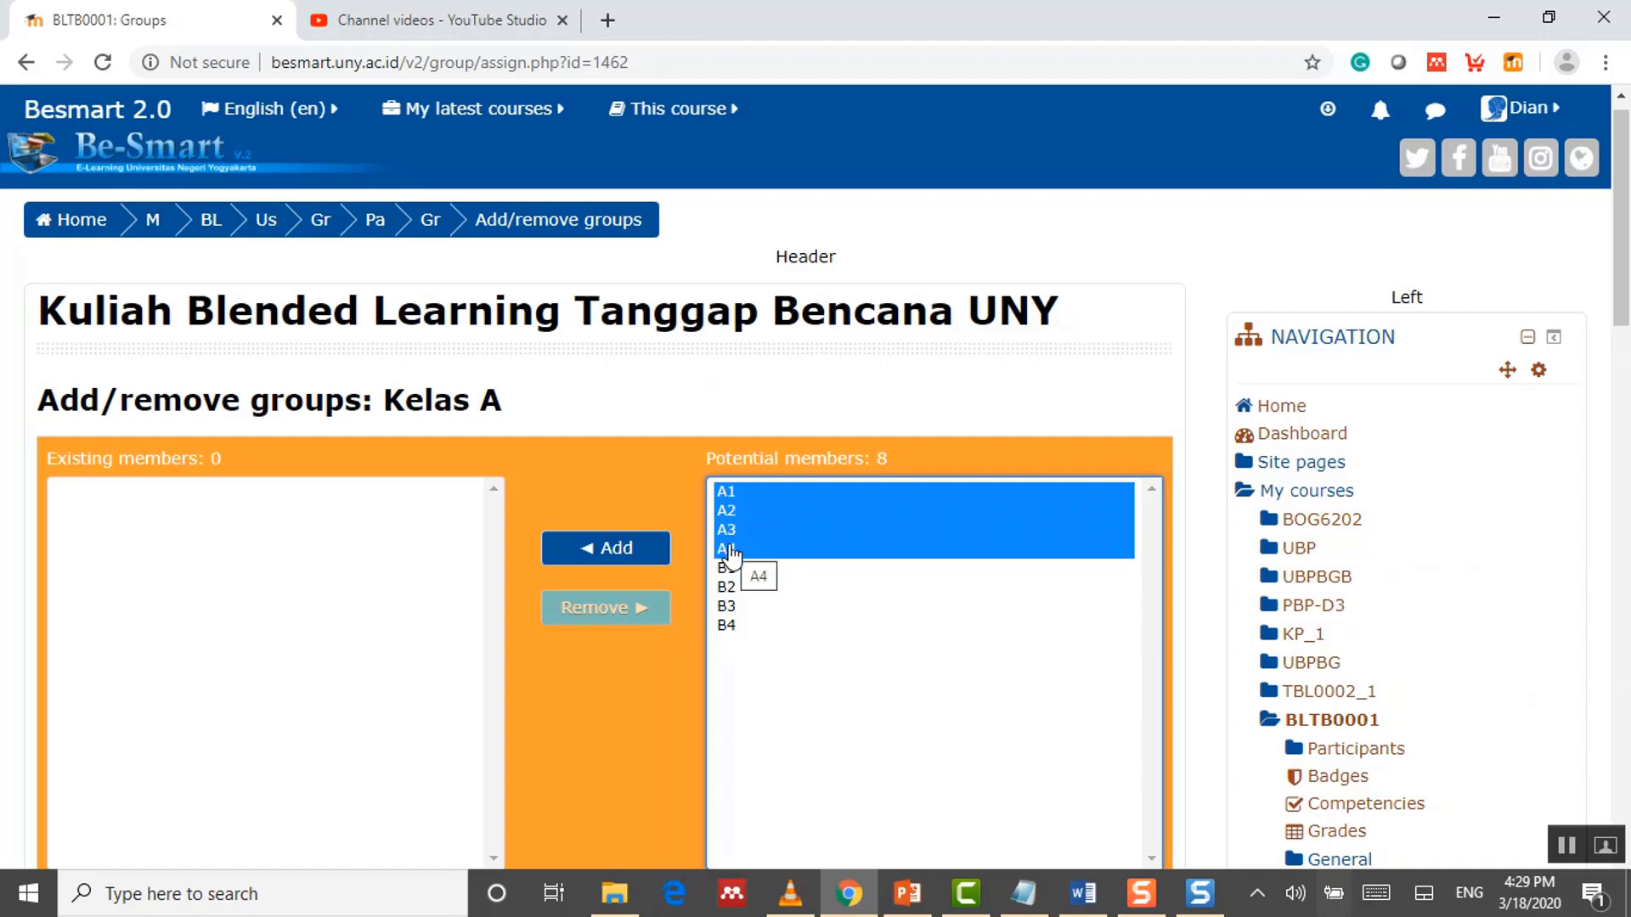
{"action": "left_click", "coordinate": [633, 557]}
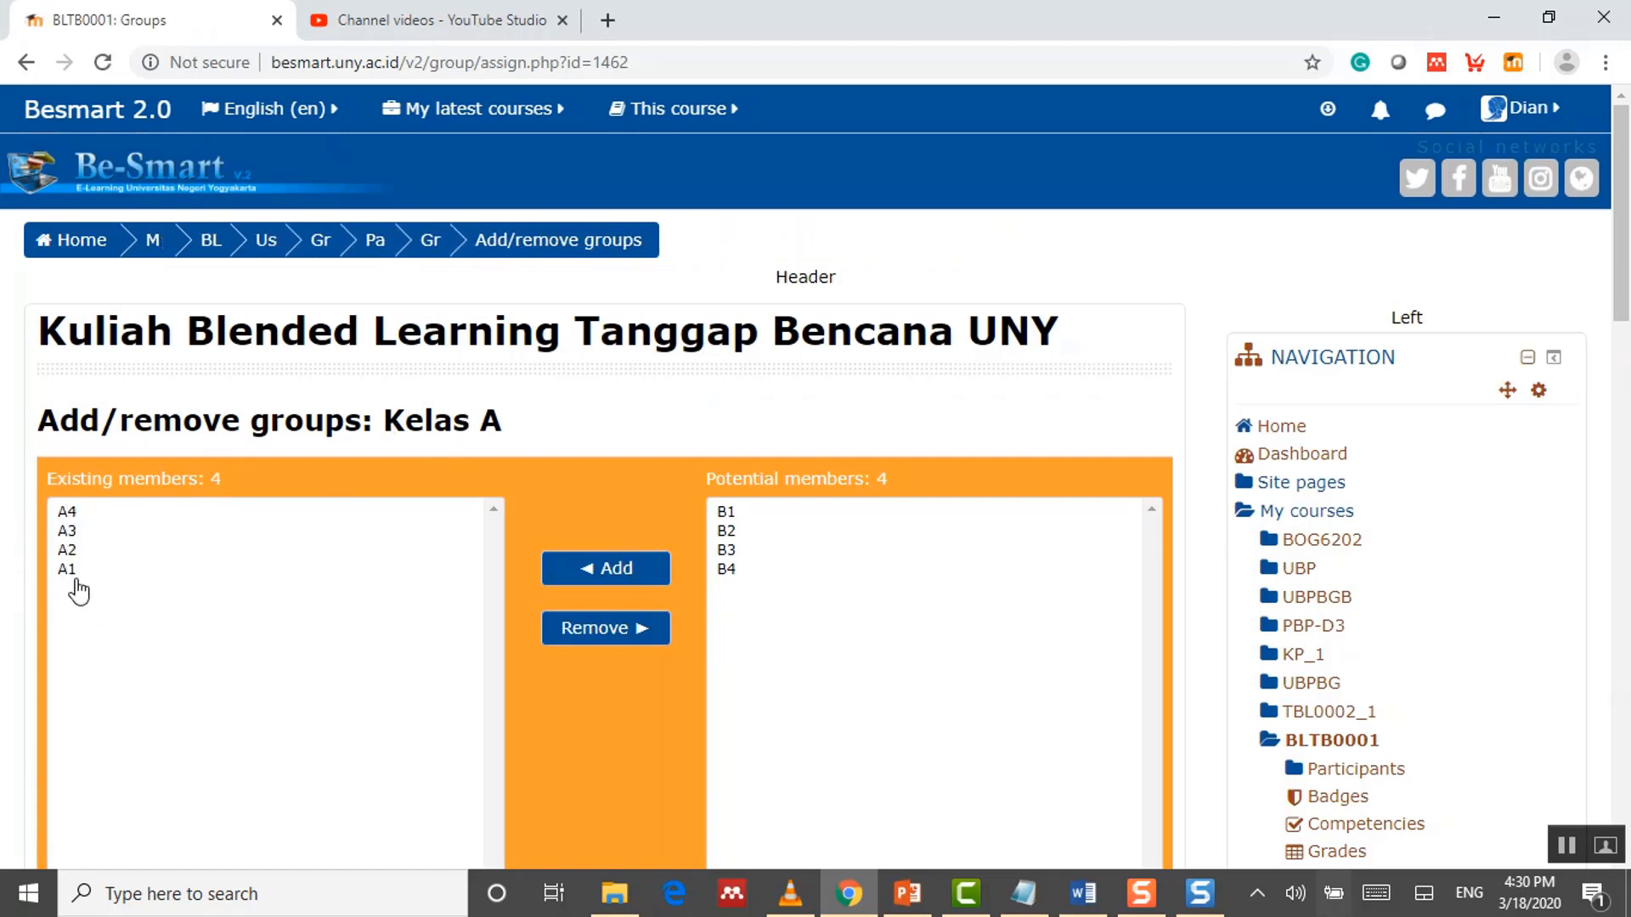
{"action": "scroll", "coordinate": [265, 548], "scroll_direction": "down", "scroll_amount": 1}
{"action": "scroll", "coordinate": [267, 549], "scroll_direction": "down", "scroll_amount": 2}
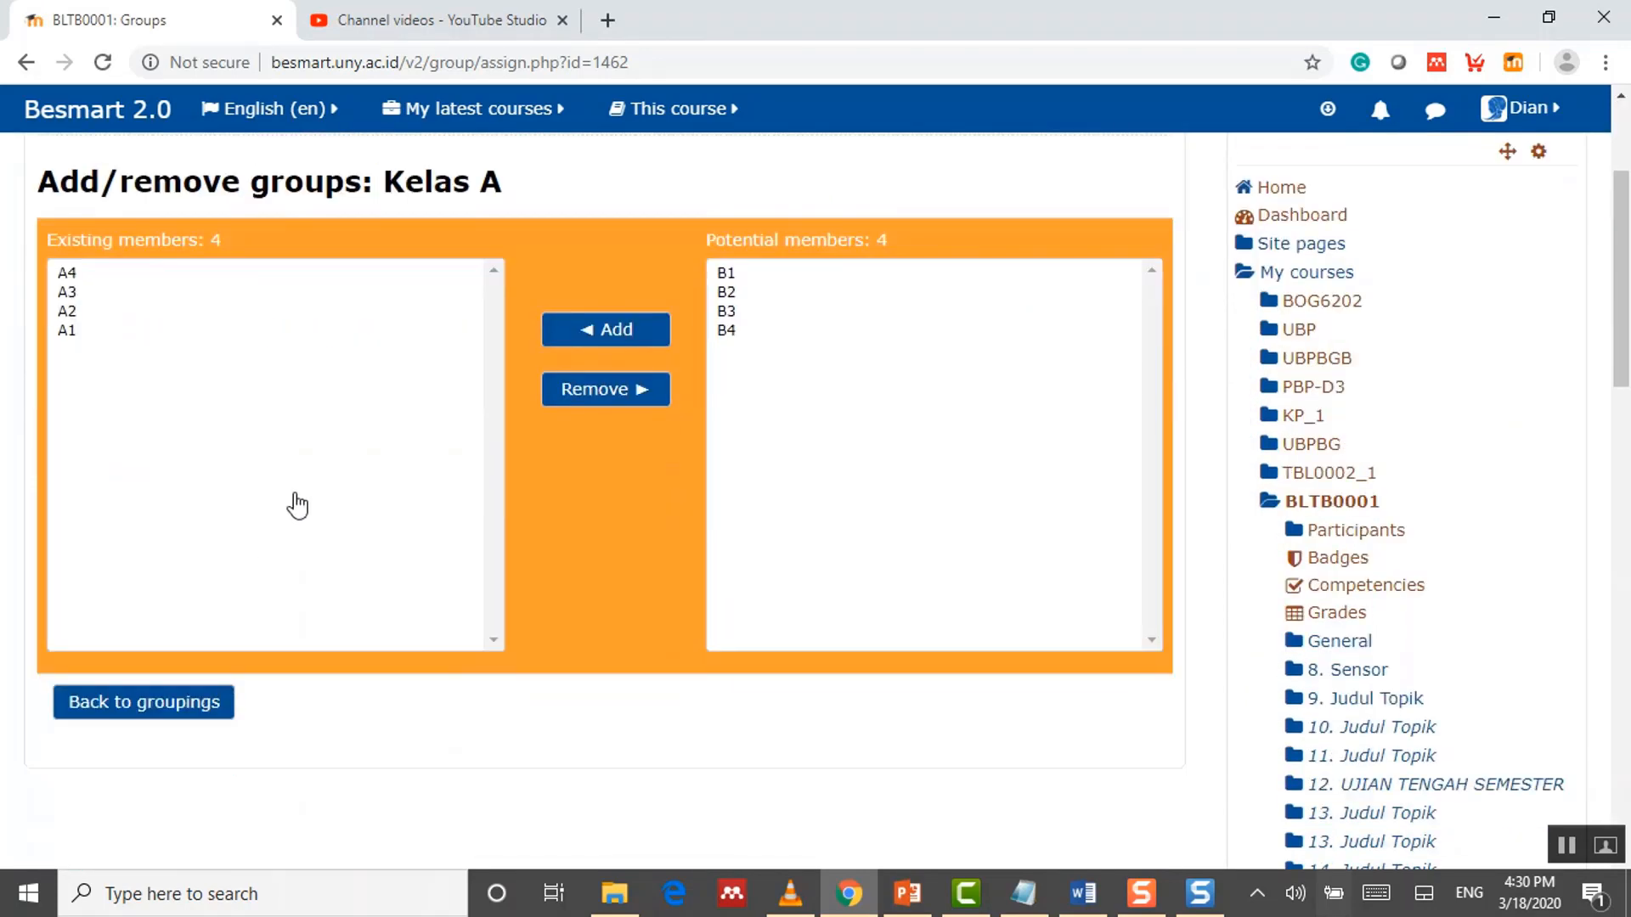
{"action": "left_click", "coordinate": [166, 710]}
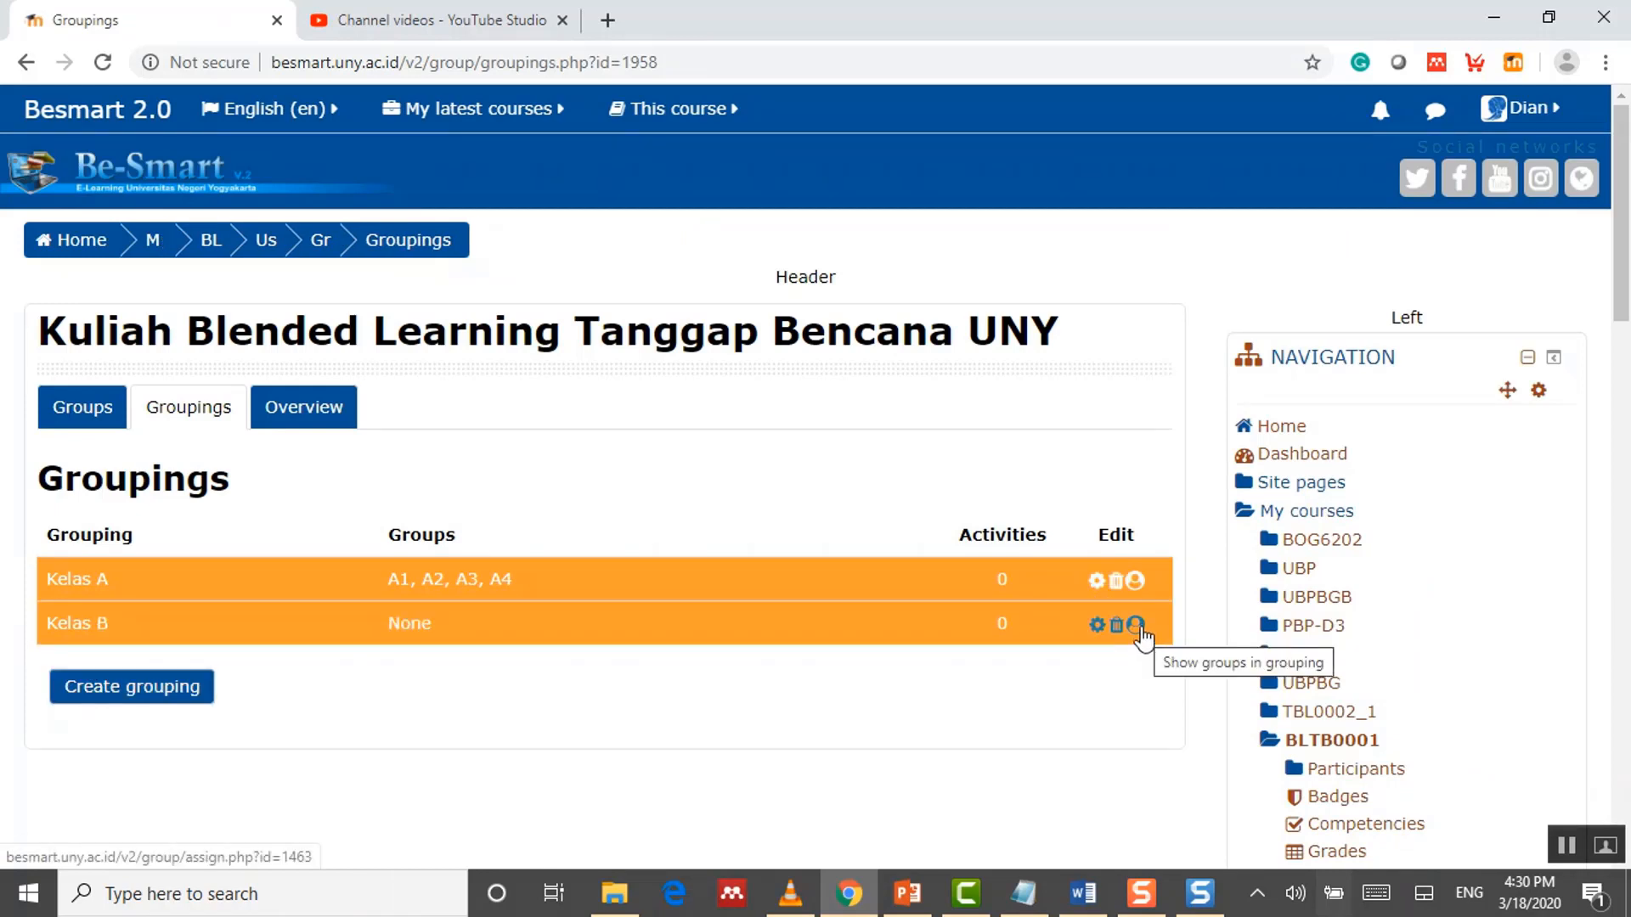
Step: Add groups B1 through B4 to Kelas B and return to the Groupings list
{"action": "left_click", "coordinate": [1137, 627]}
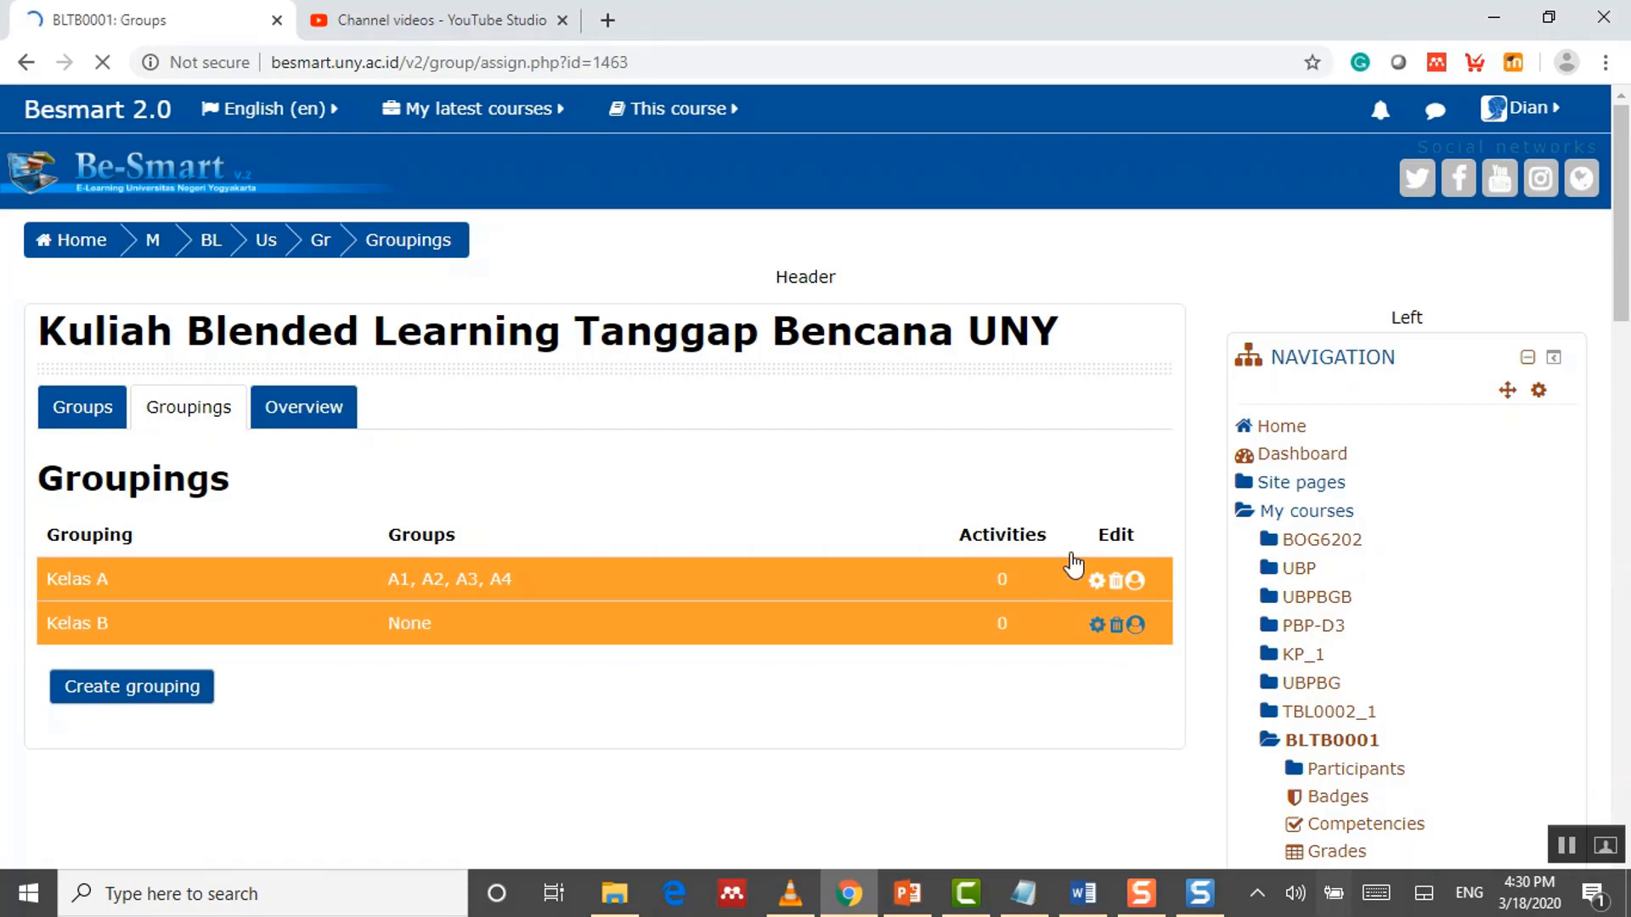
{"action": "left_click", "coordinate": [735, 571]}
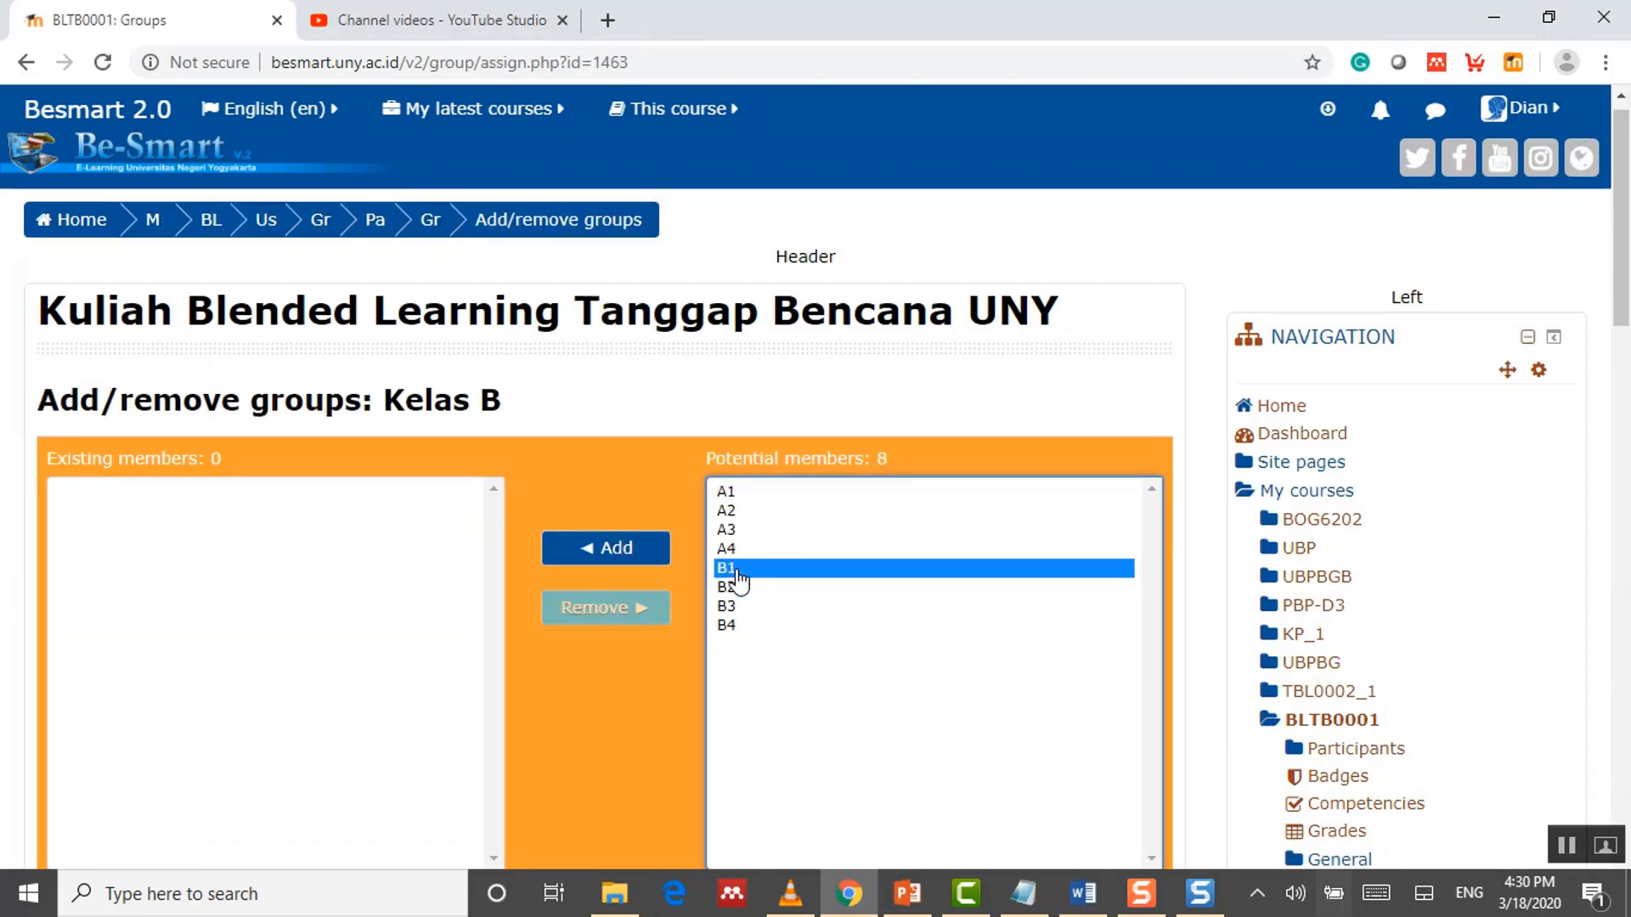
{"action": "left_click", "coordinate": [731, 627], "text": "shift"}
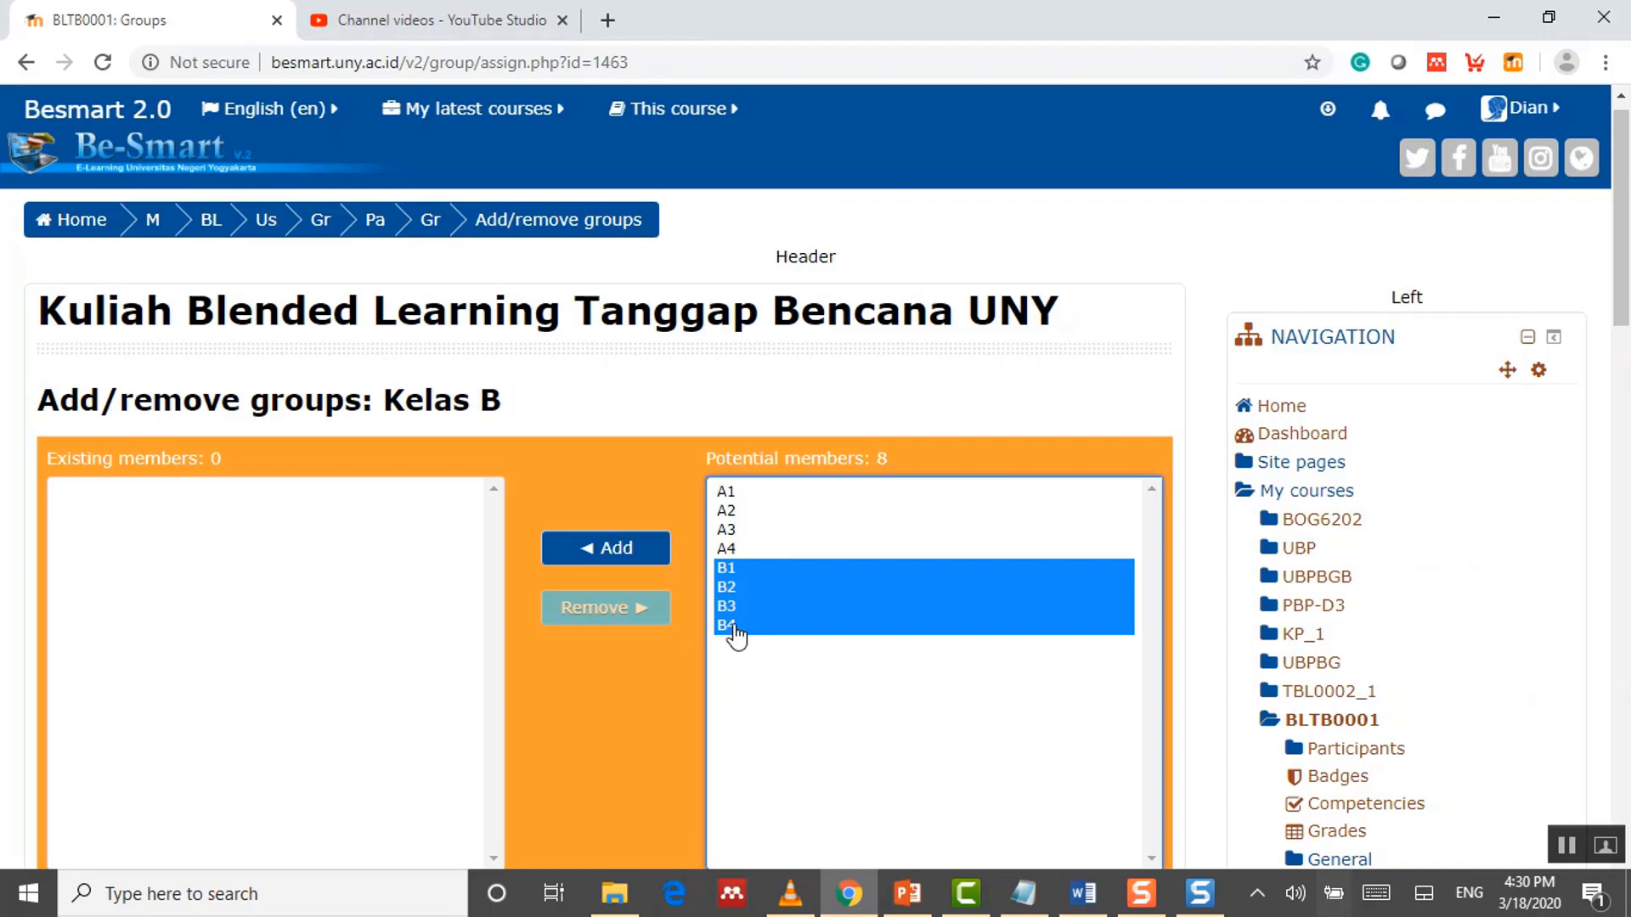
{"action": "left_click", "coordinate": [631, 553]}
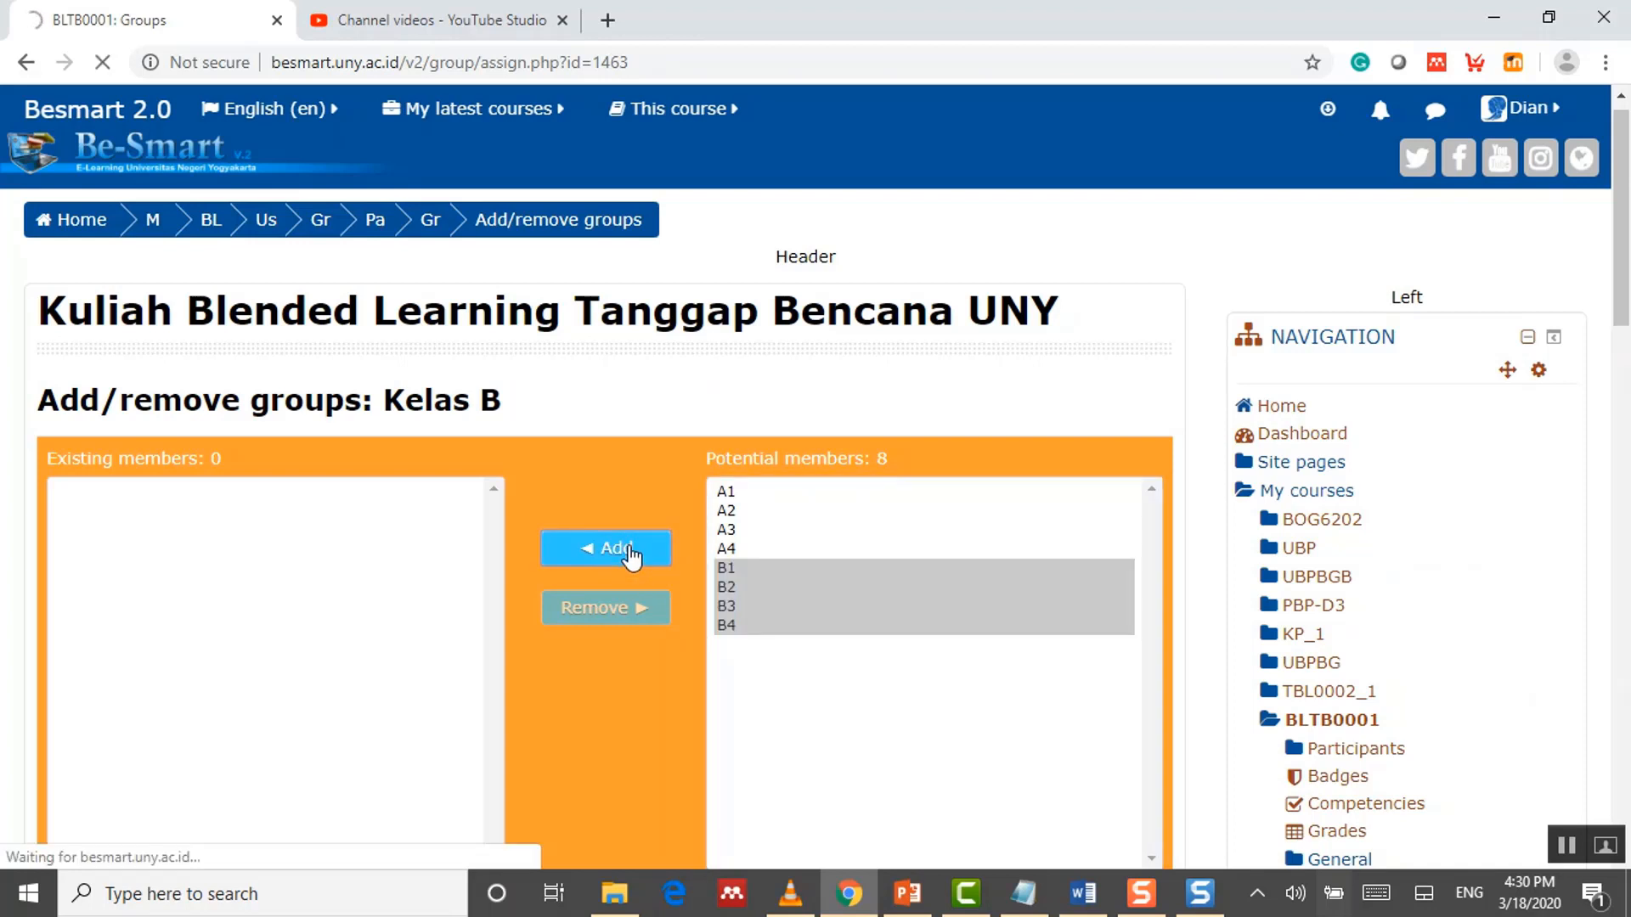
{"action": "scroll", "coordinate": [263, 560], "scroll_direction": "down", "scroll_amount": 3}
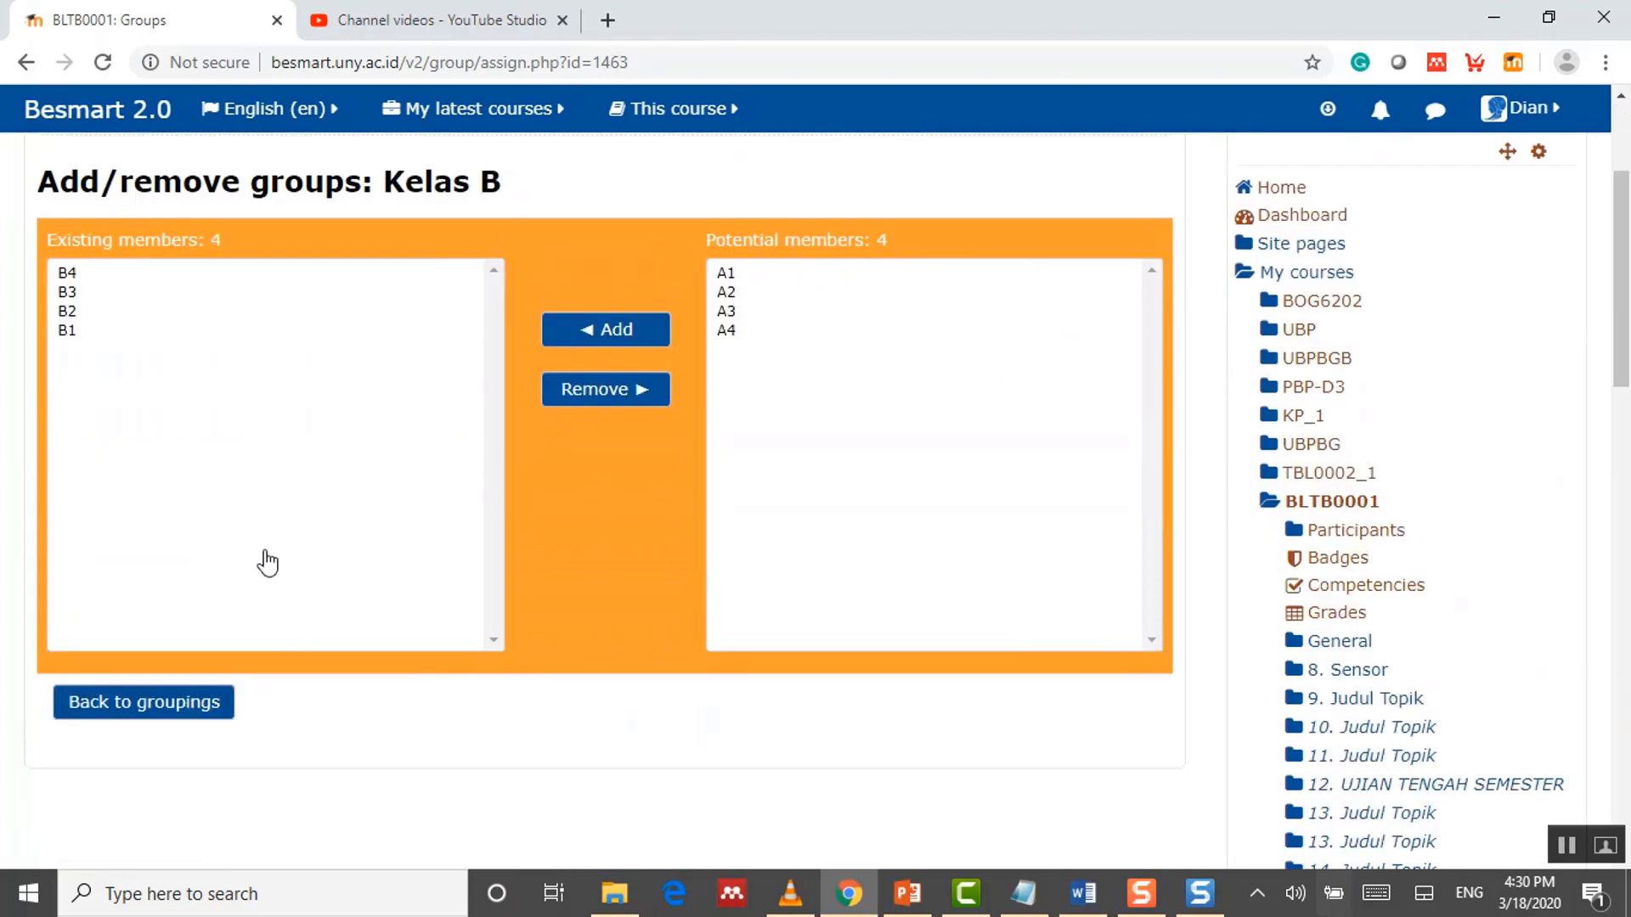
{"action": "left_click", "coordinate": [170, 709]}
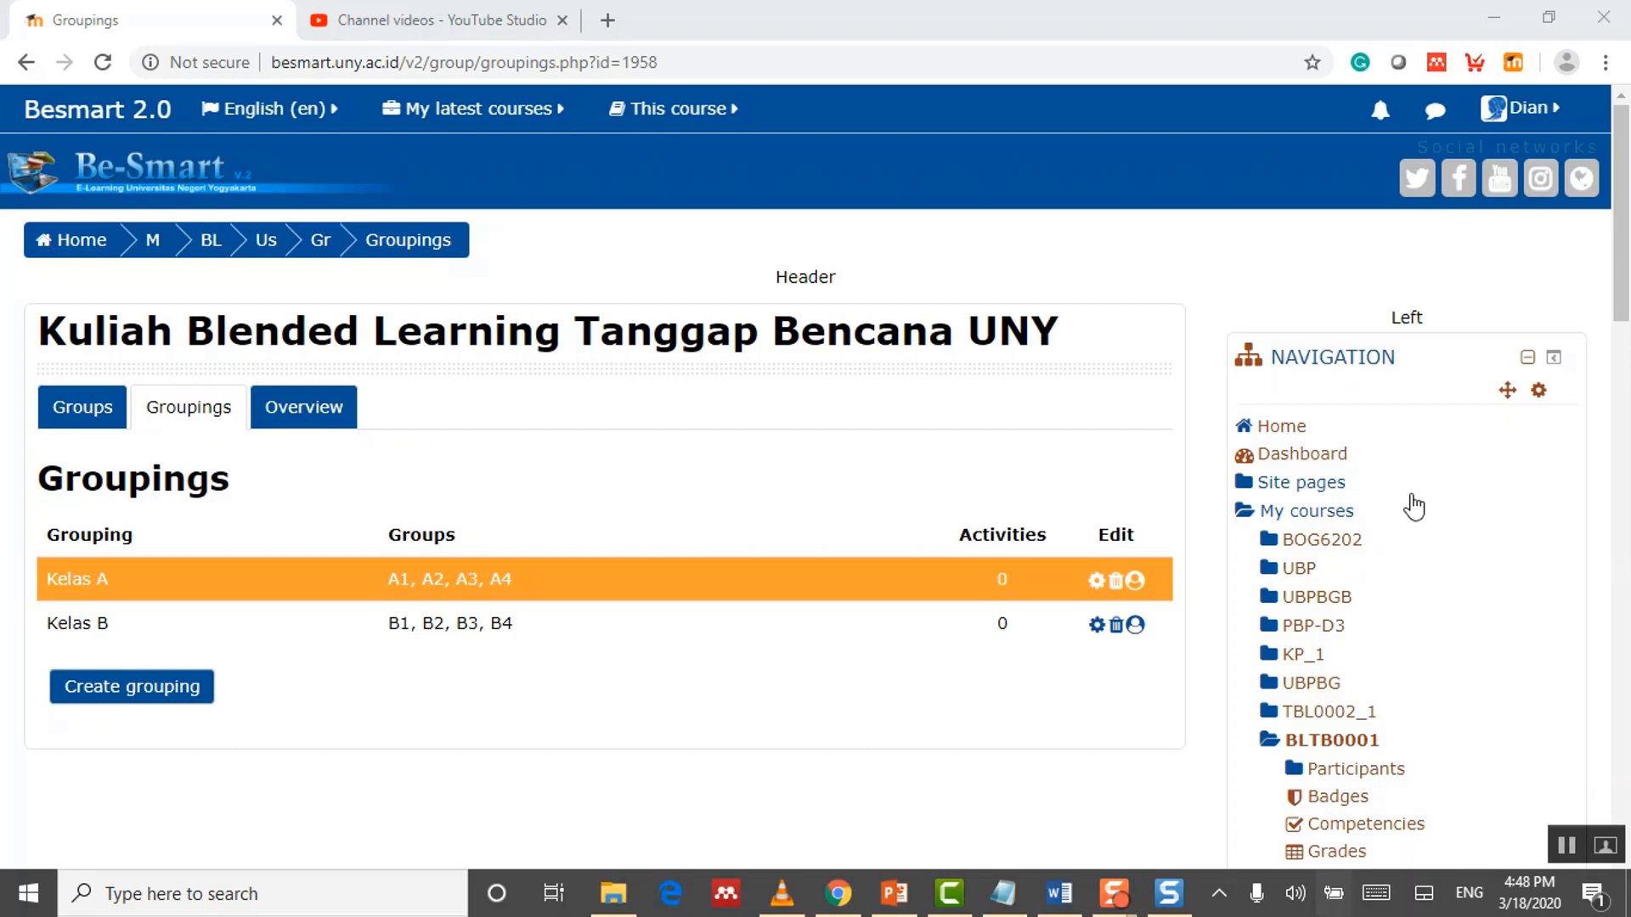
Step: Open Enrolment methods under Course administration > Users
{"action": "scroll", "coordinate": [1359, 374], "scroll_direction": "down", "scroll_amount": 10}
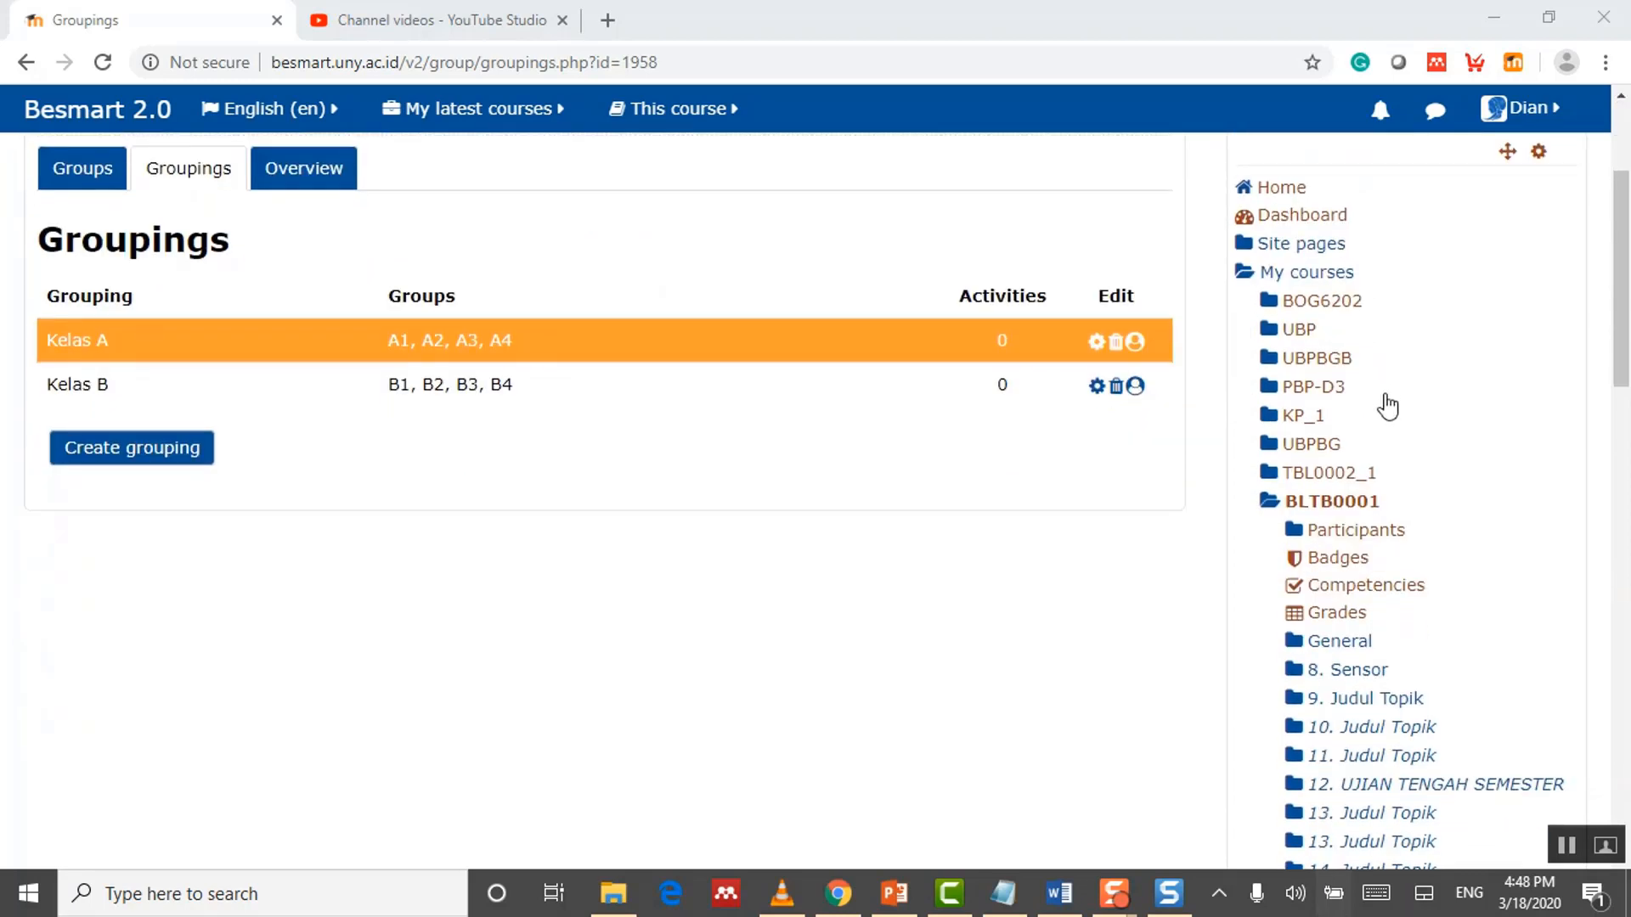
{"action": "scroll", "coordinate": [1394, 432], "scroll_direction": "down", "scroll_amount": 3}
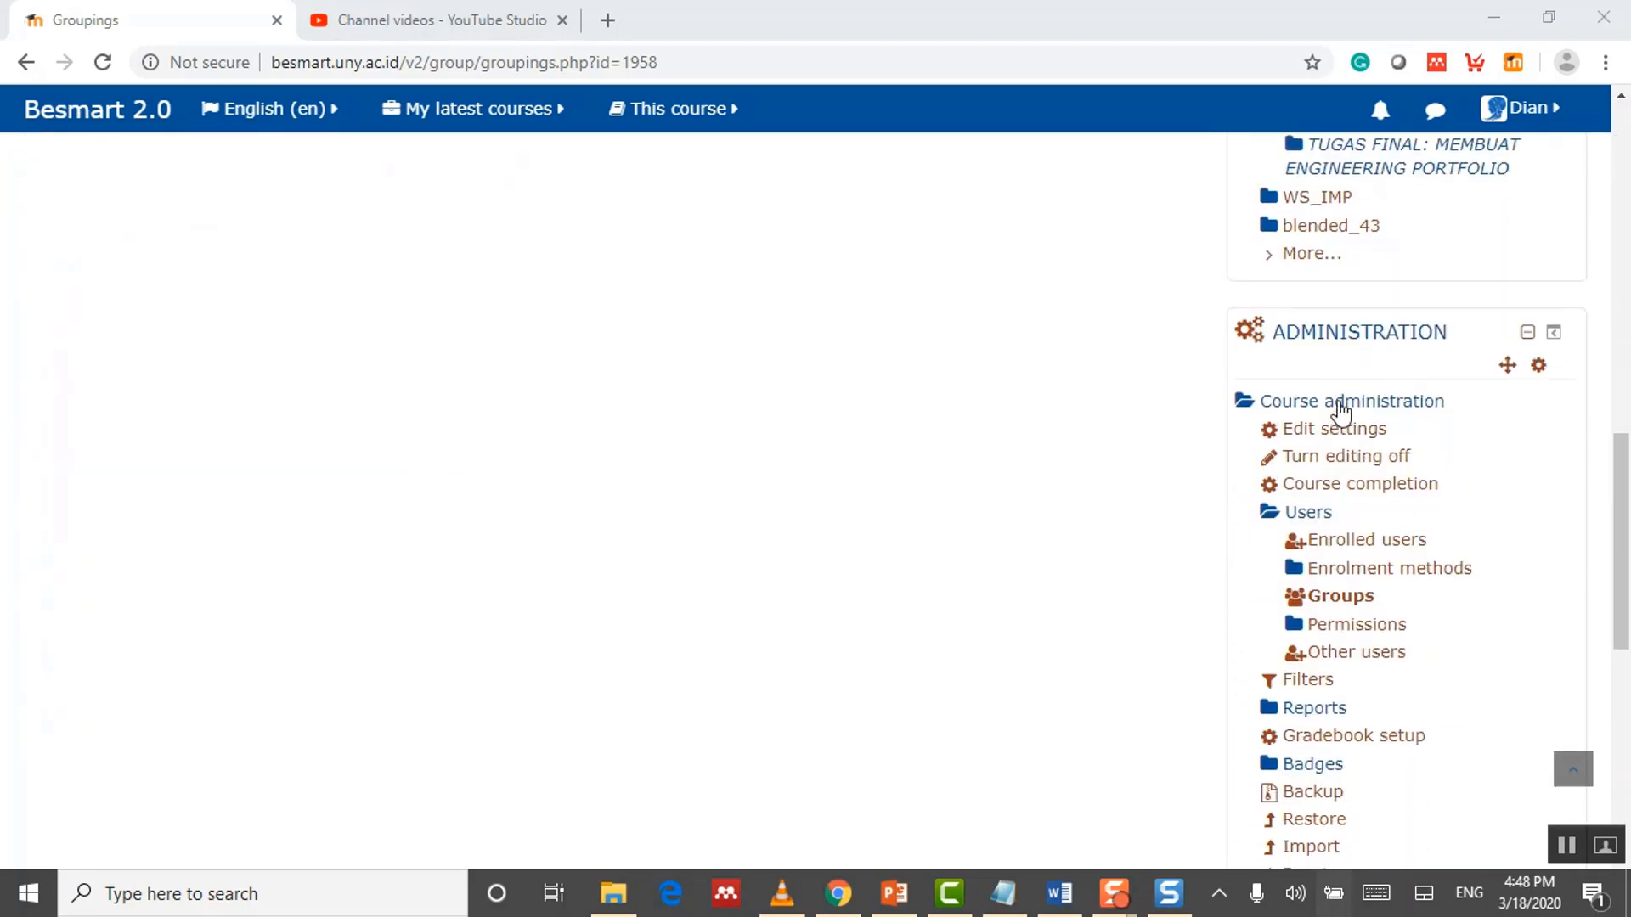
{"action": "scroll", "coordinate": [1354, 437], "scroll_direction": "down", "scroll_amount": 2}
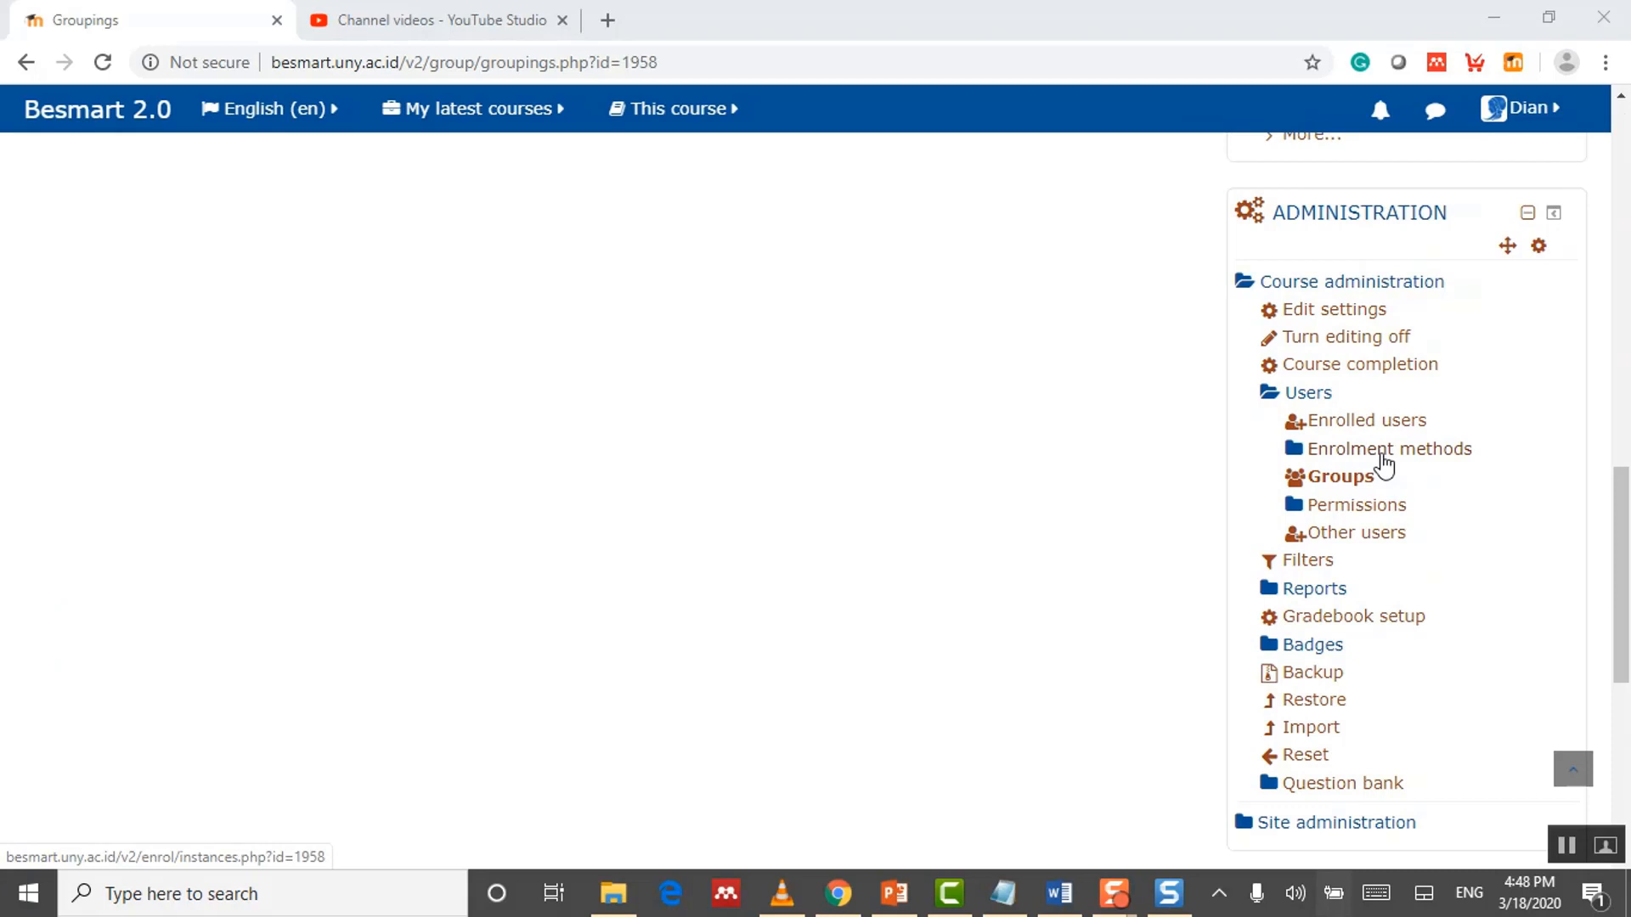
{"action": "left_click", "coordinate": [1383, 464]}
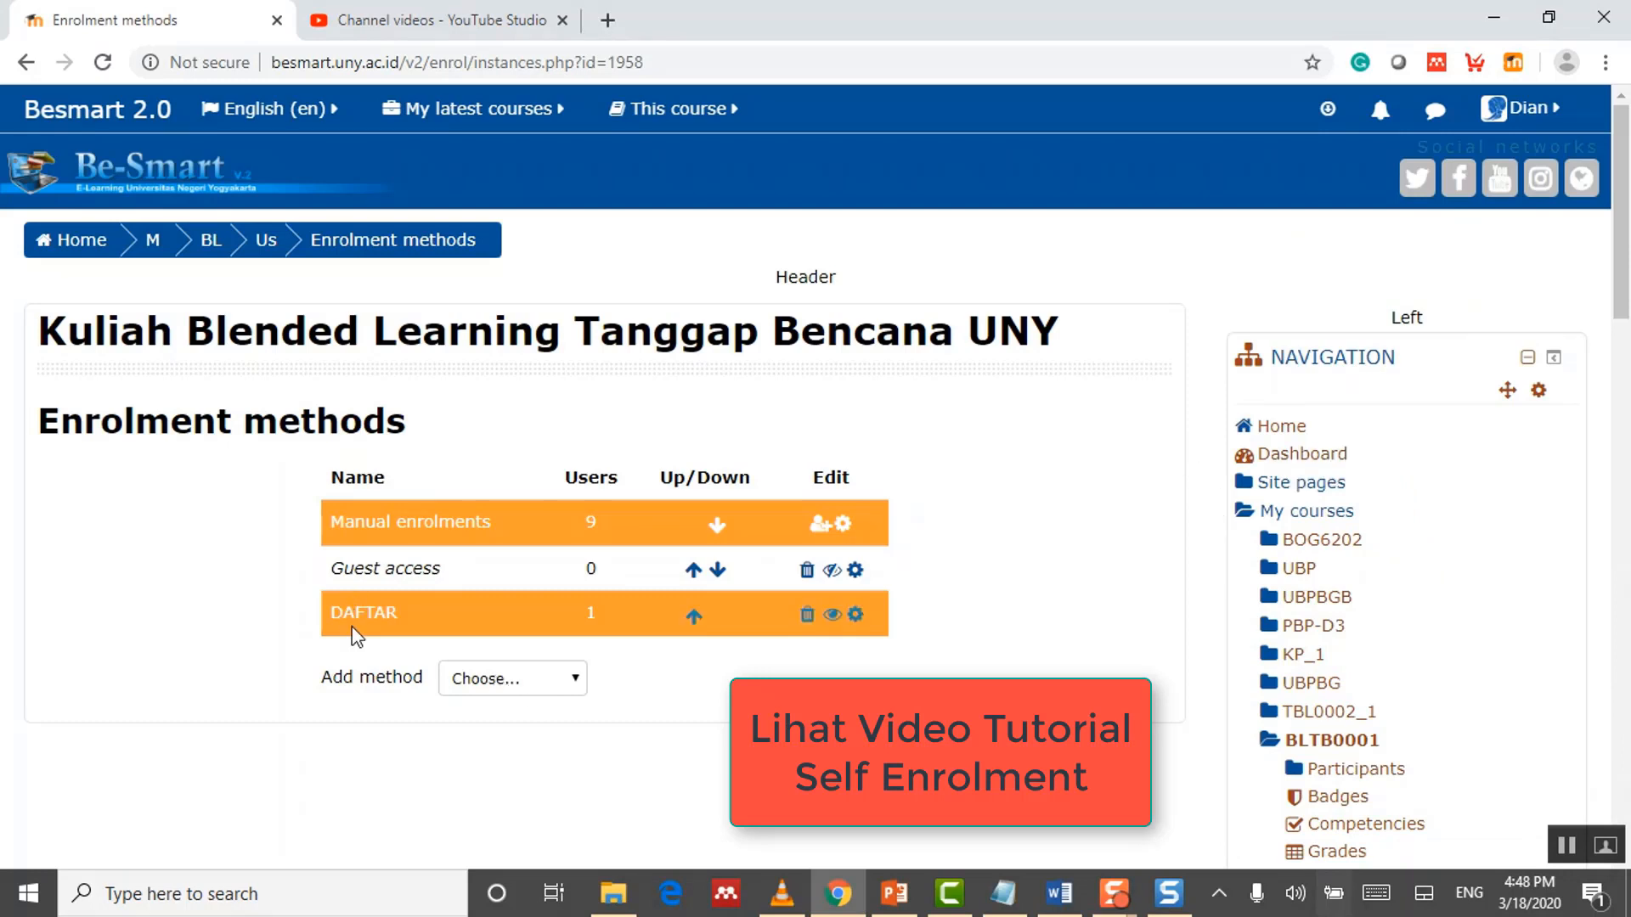
Step: In the DAFTAR self enrolment settings, set Use group enrolment keys to Yes and reveal the key
{"action": "left_click", "coordinate": [856, 616]}
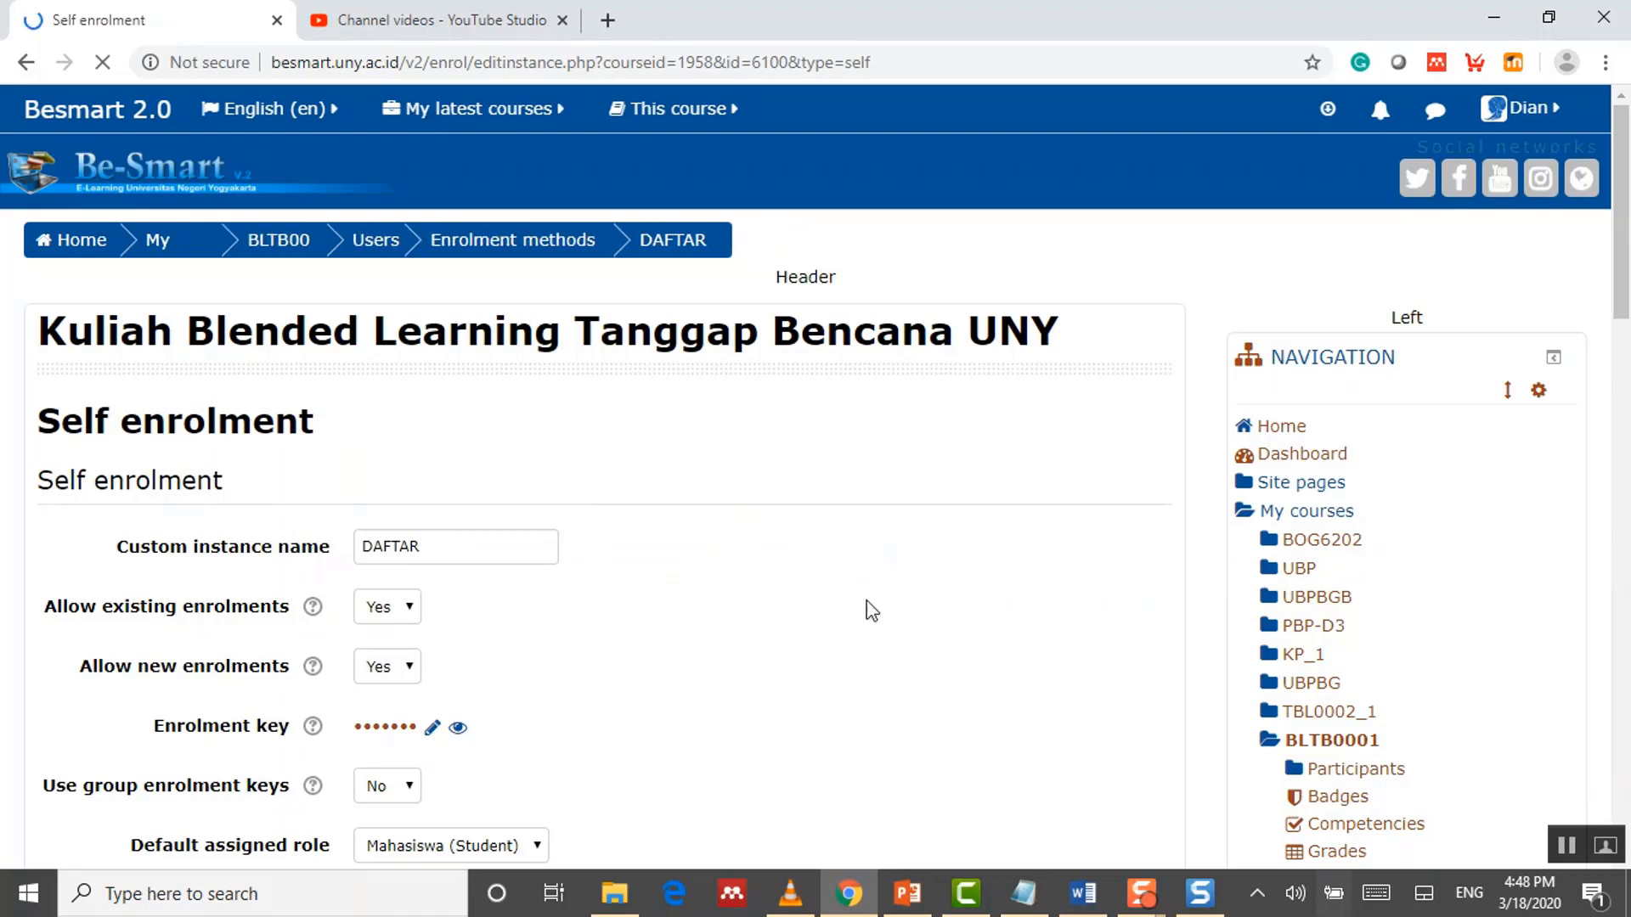
{"action": "scroll", "coordinate": [909, 606], "scroll_direction": "down", "scroll_amount": 1}
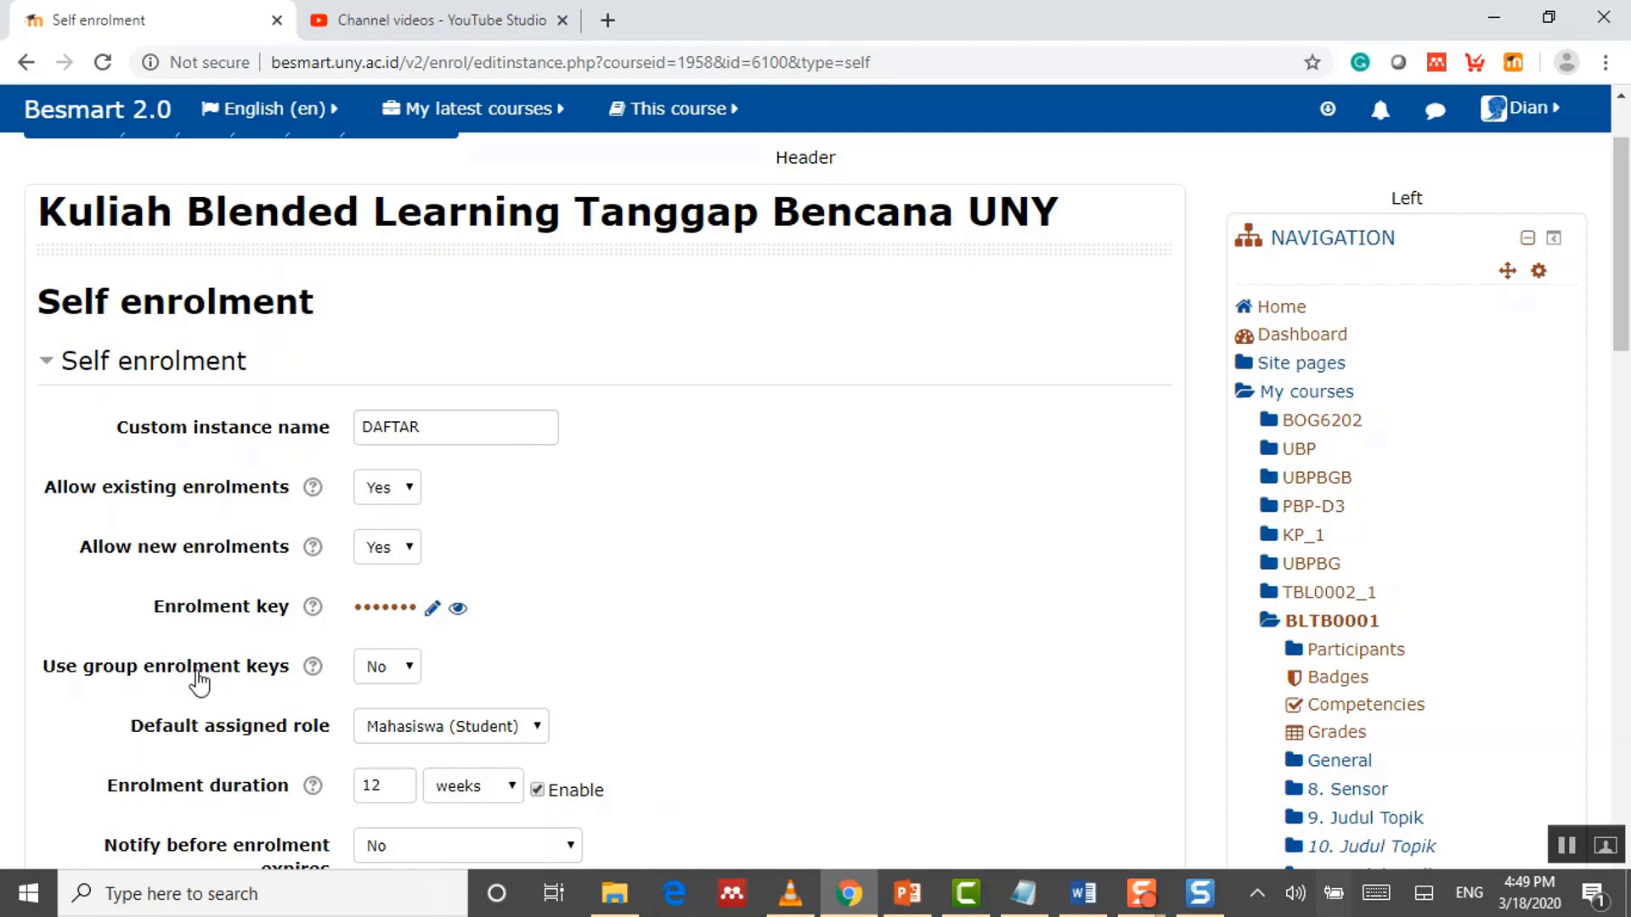
{"action": "left_click", "coordinate": [411, 671]}
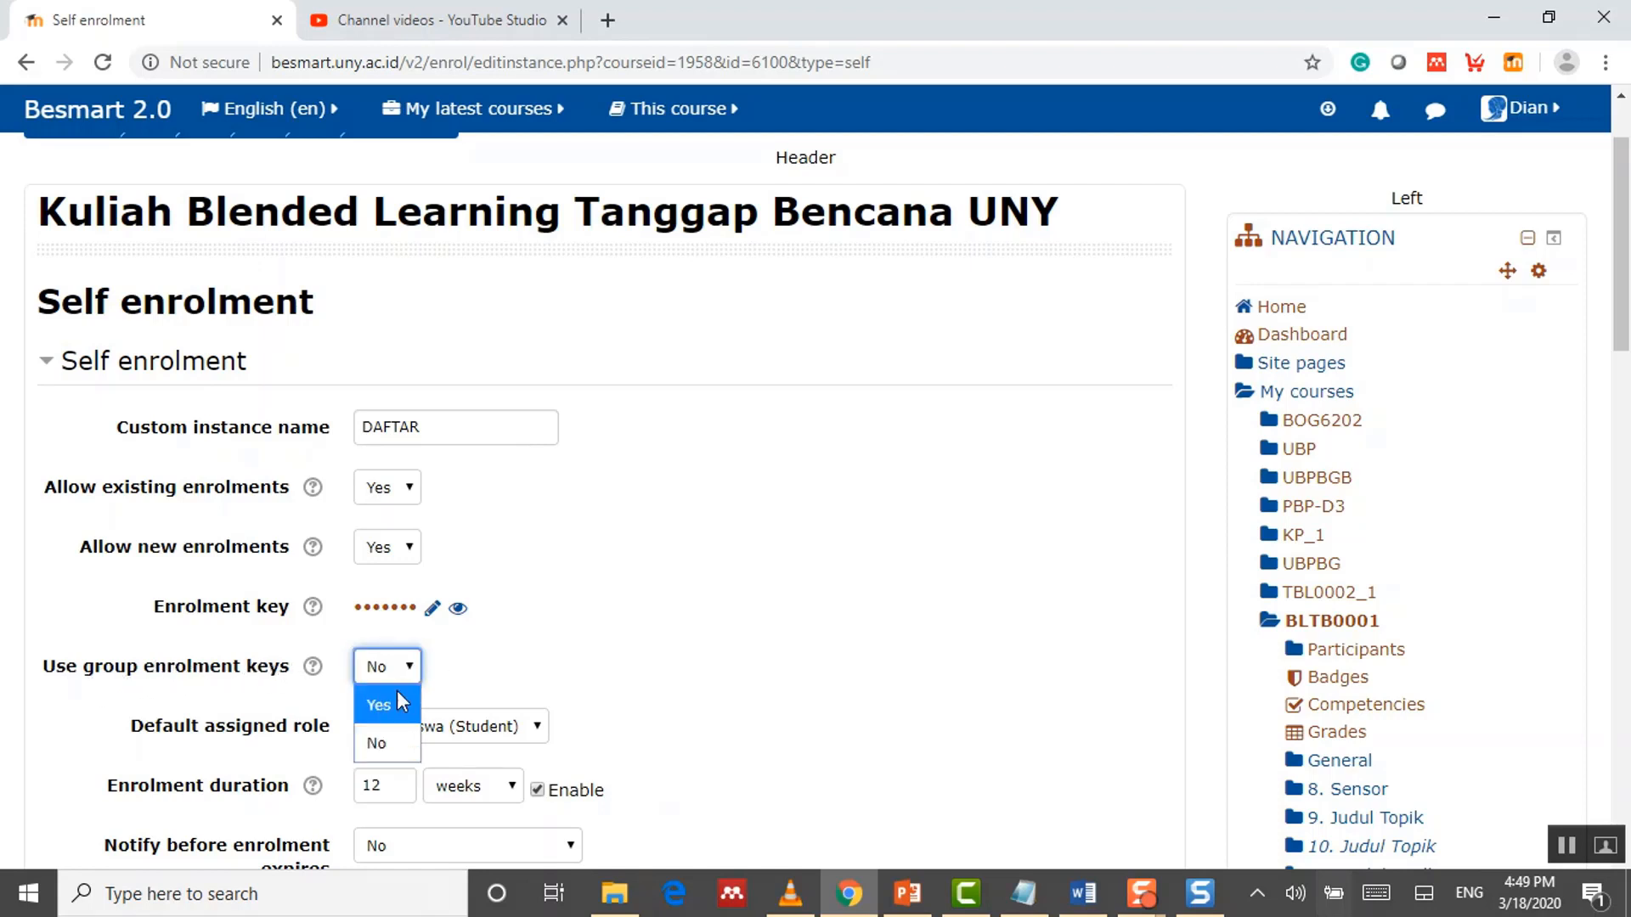
{"action": "left_click", "coordinate": [397, 702]}
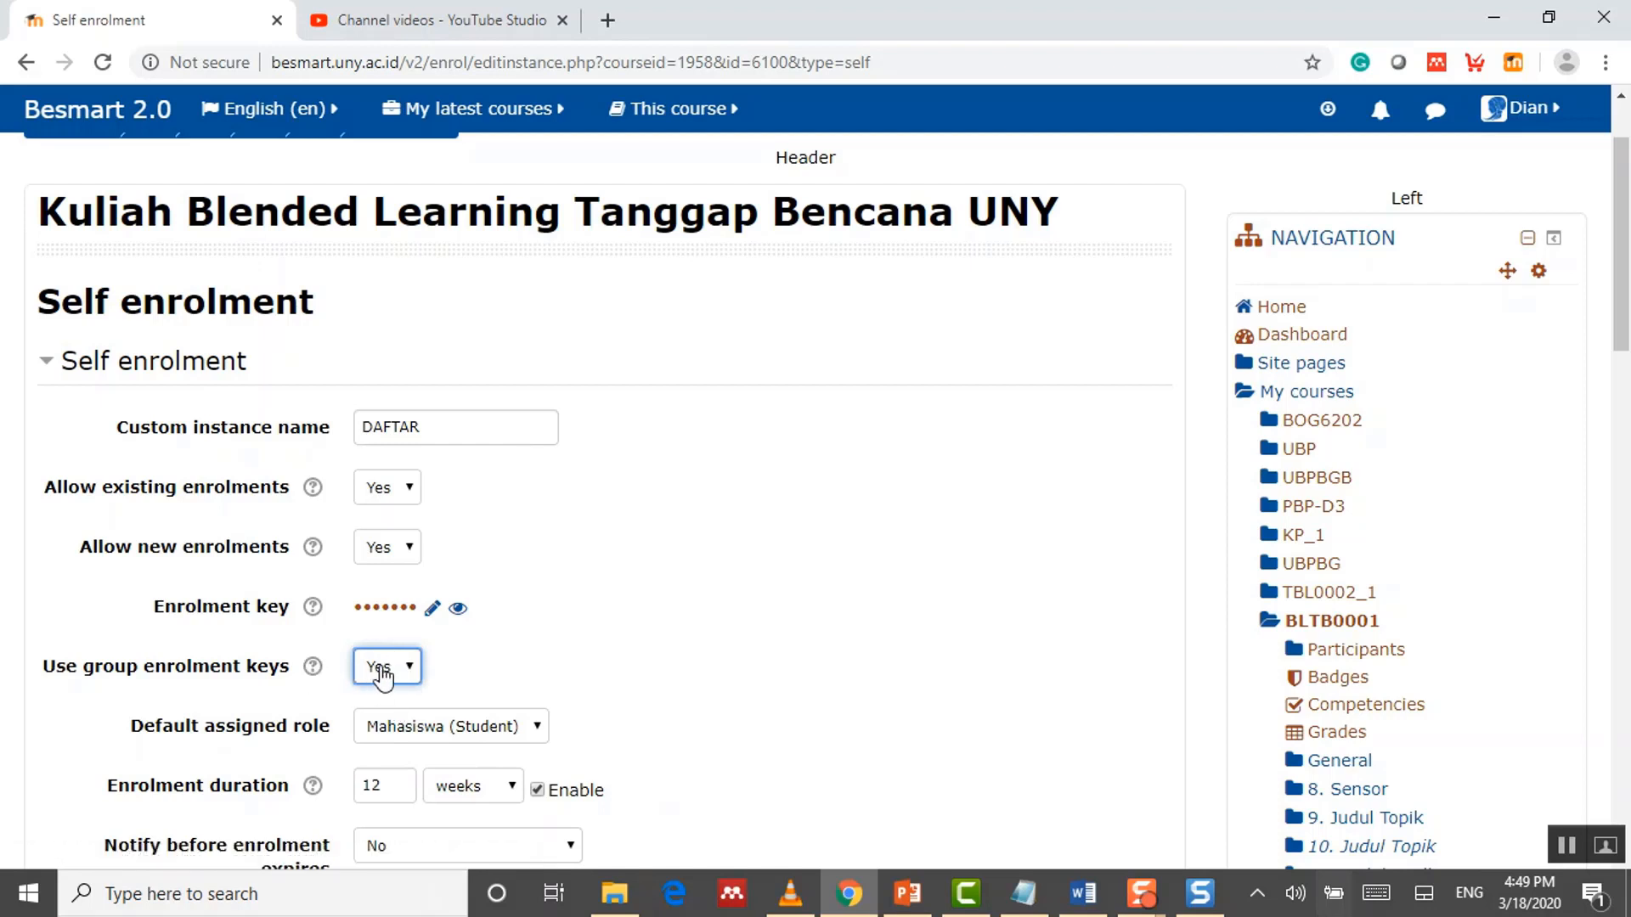
{"action": "left_click", "coordinate": [460, 609]}
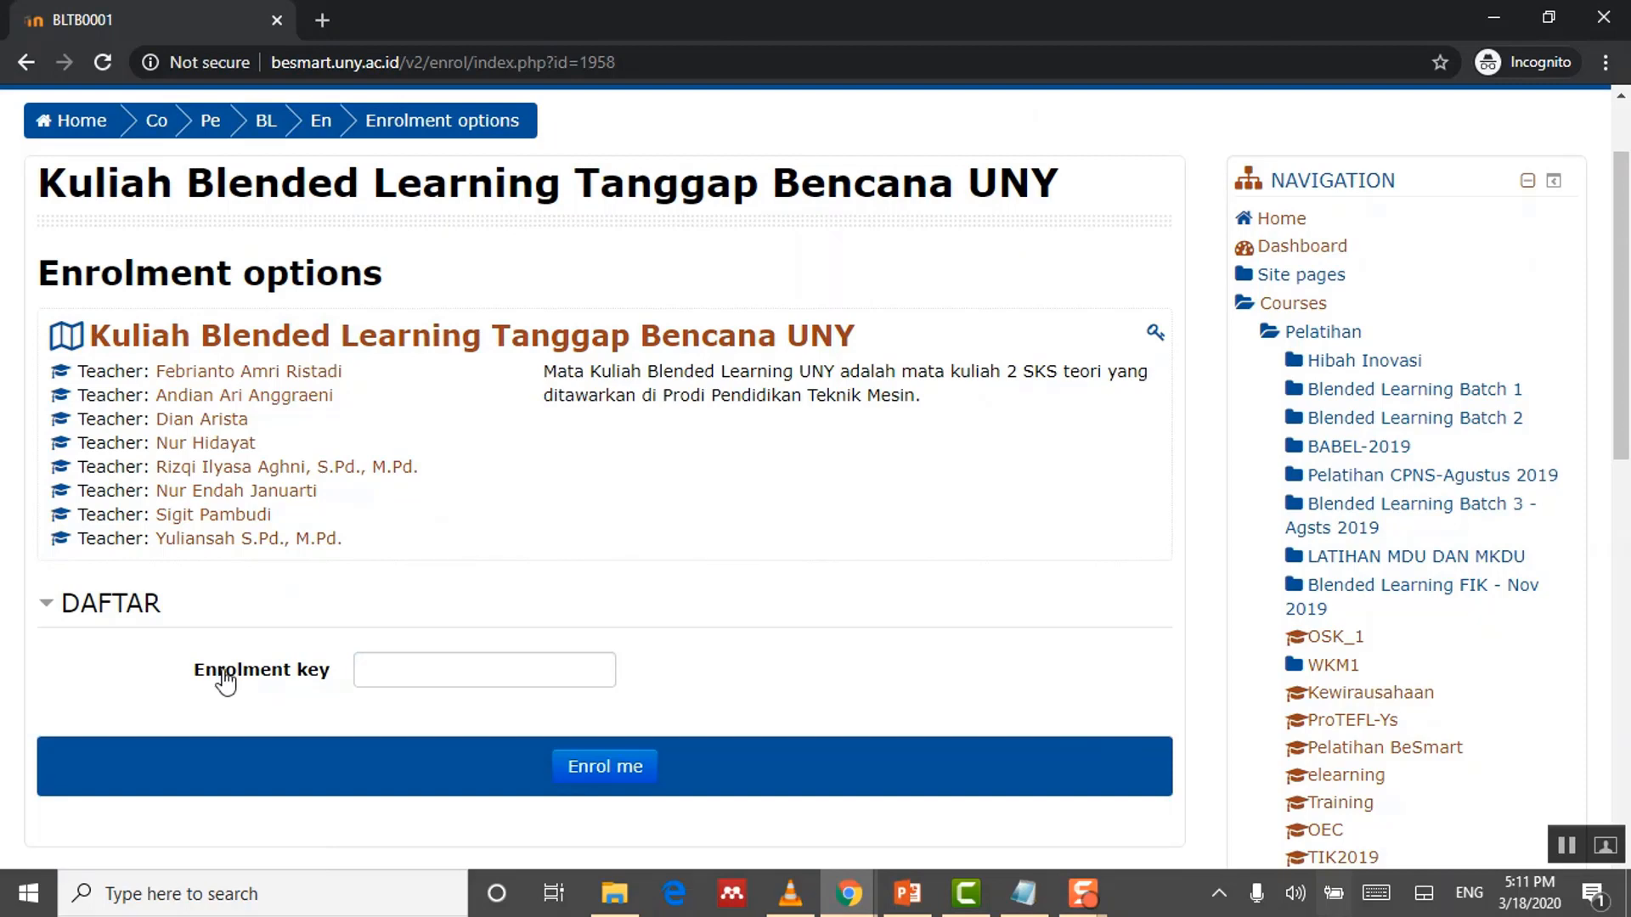
{"action": "left_click", "coordinate": [438, 673]}
{"action": "type", "text": "•••••"}
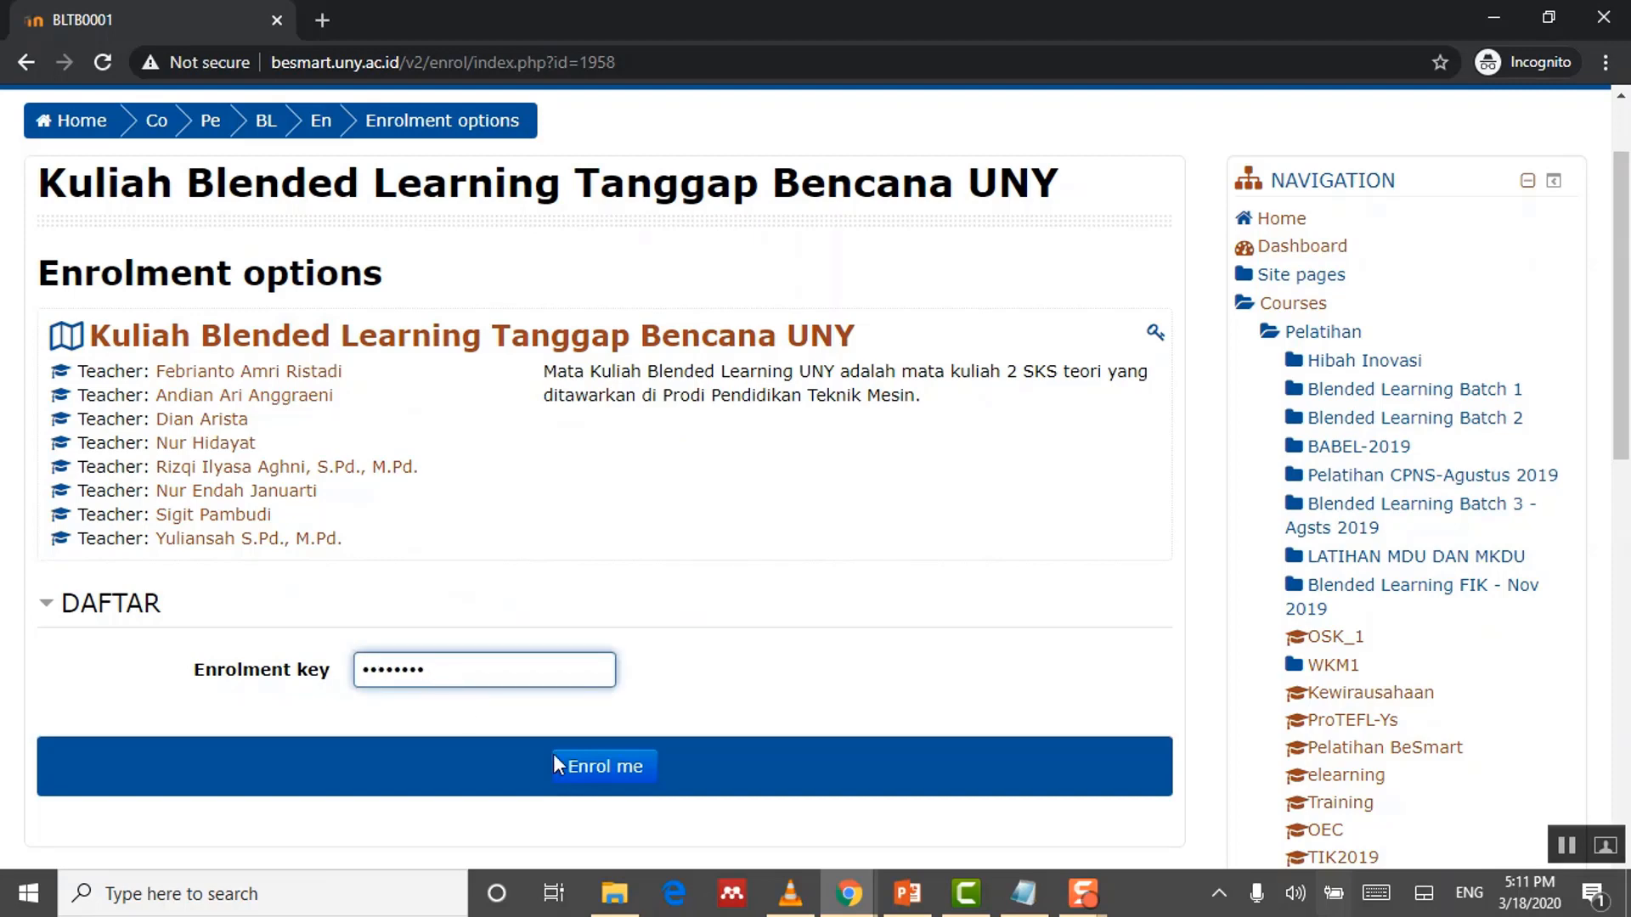
{"action": "left_click", "coordinate": [599, 783]}
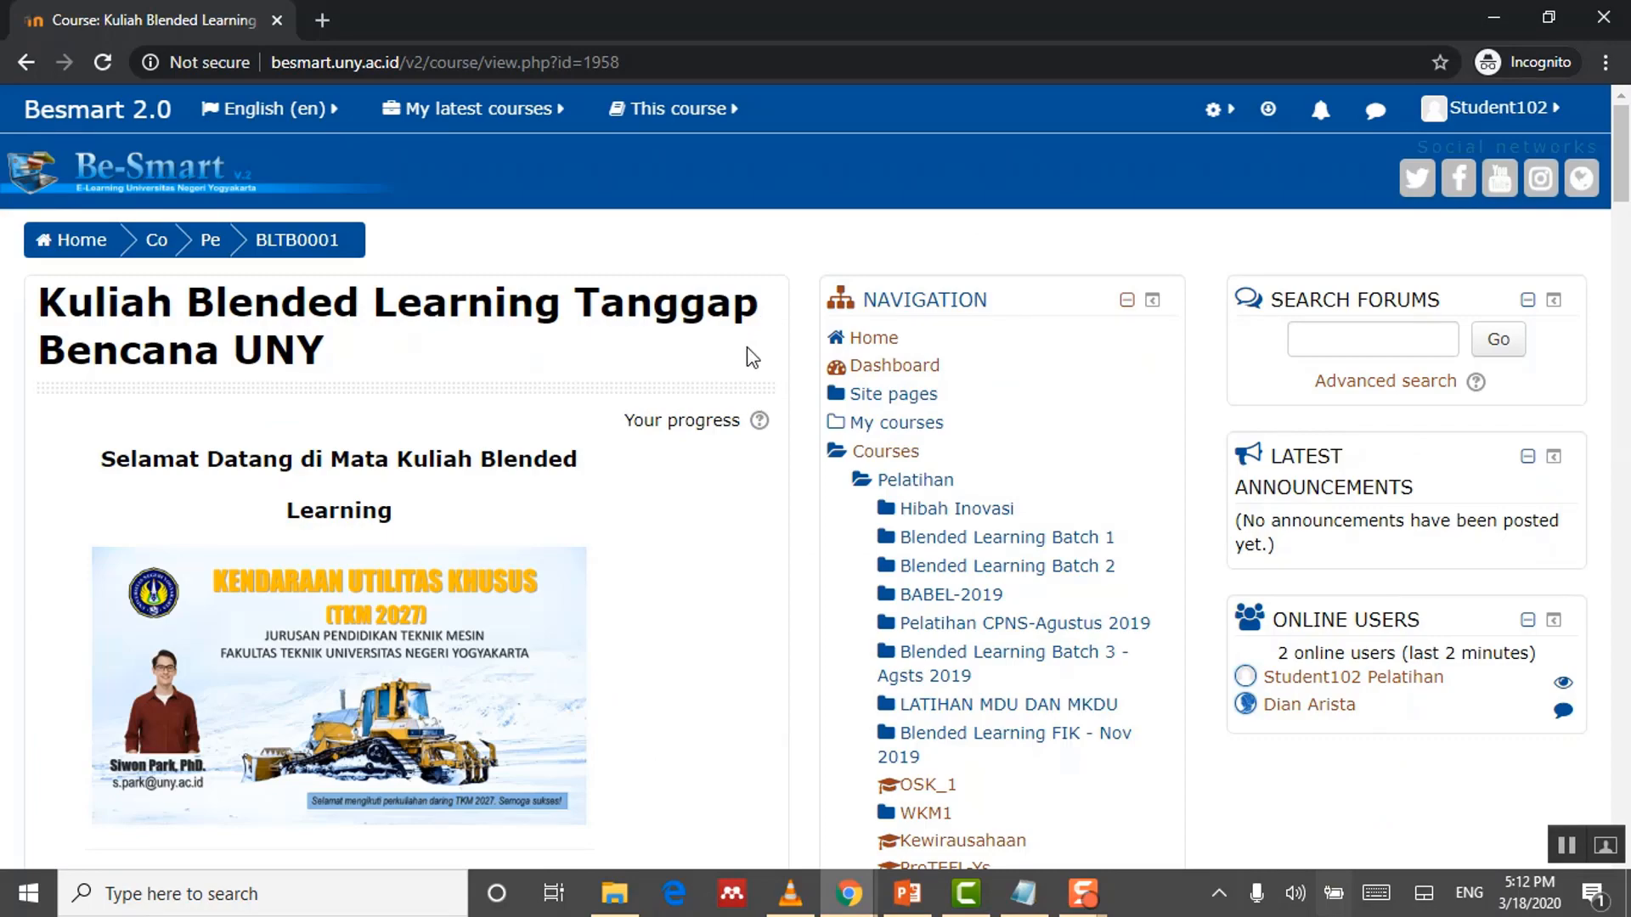
{"action": "scroll", "coordinate": [748, 347], "scroll_direction": "down", "scroll_amount": 8}
{"action": "scroll", "coordinate": [752, 363], "scroll_direction": "down", "scroll_amount": 20}
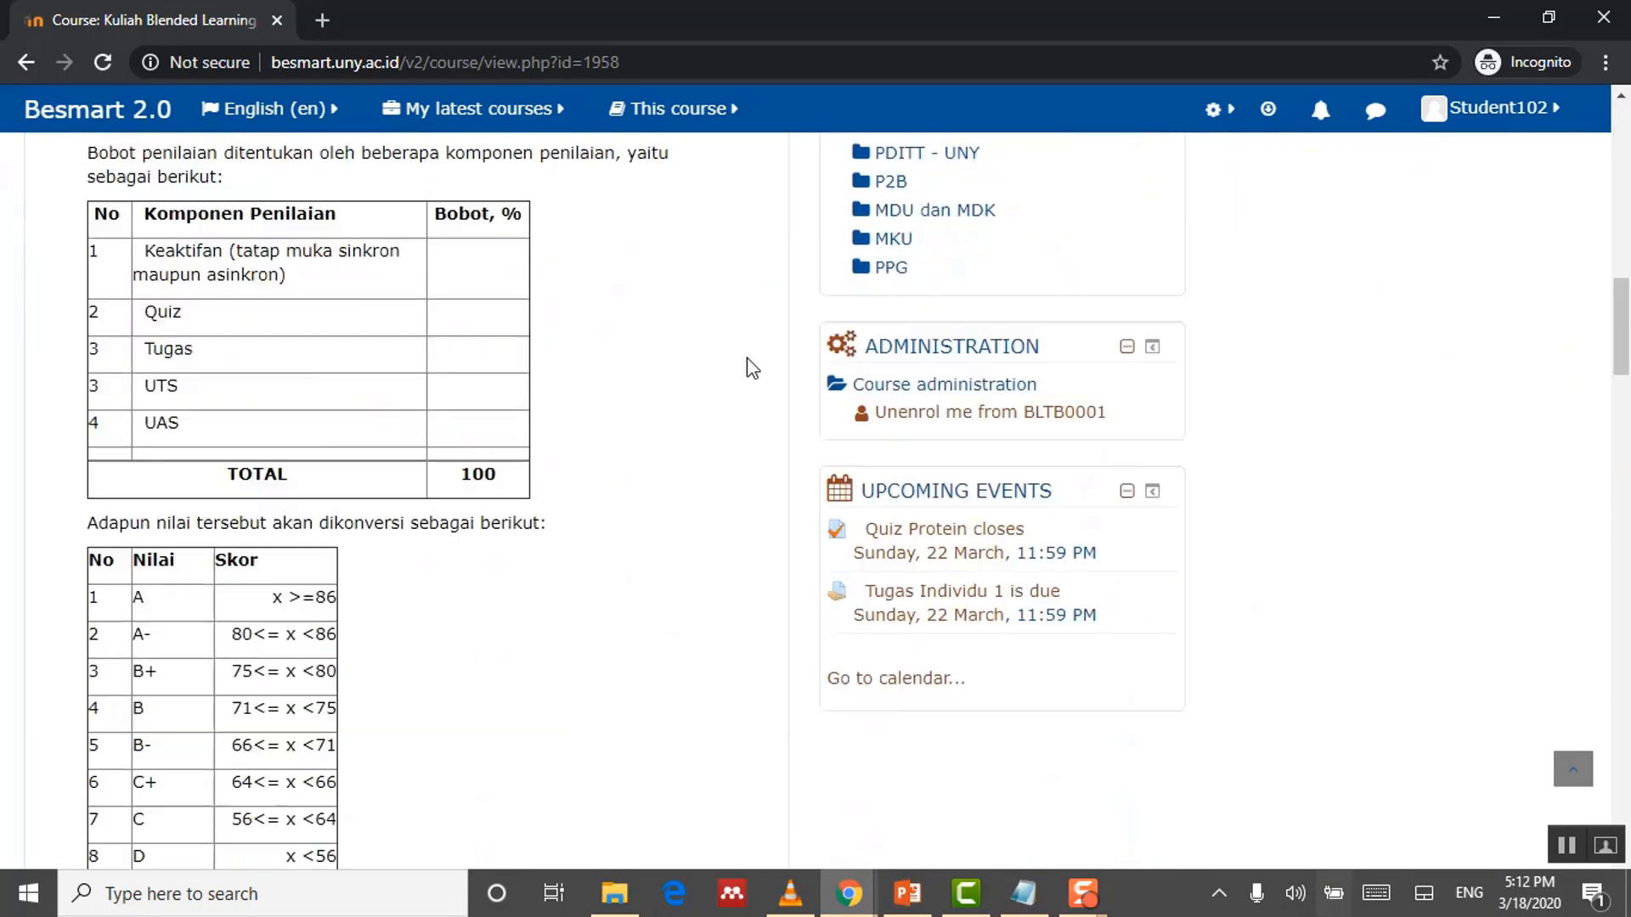
{"action": "scroll", "coordinate": [752, 371], "scroll_direction": "down", "scroll_amount": 4}
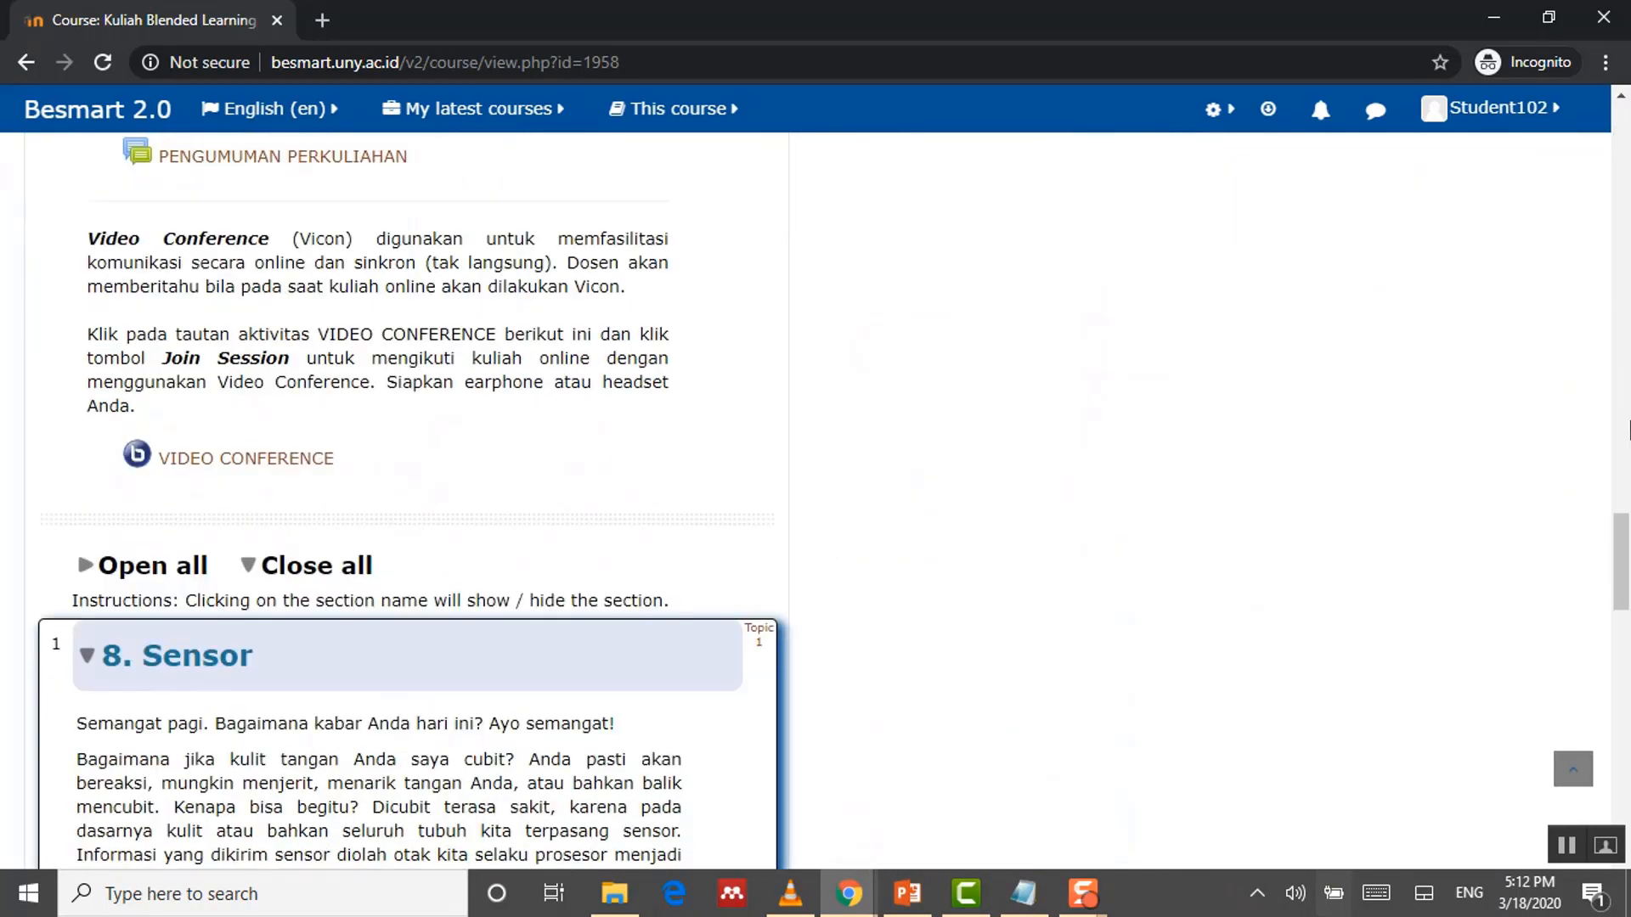
{"action": "left_click_drag", "start_coordinate": [1620, 530], "coordinate": [1614, 110]}
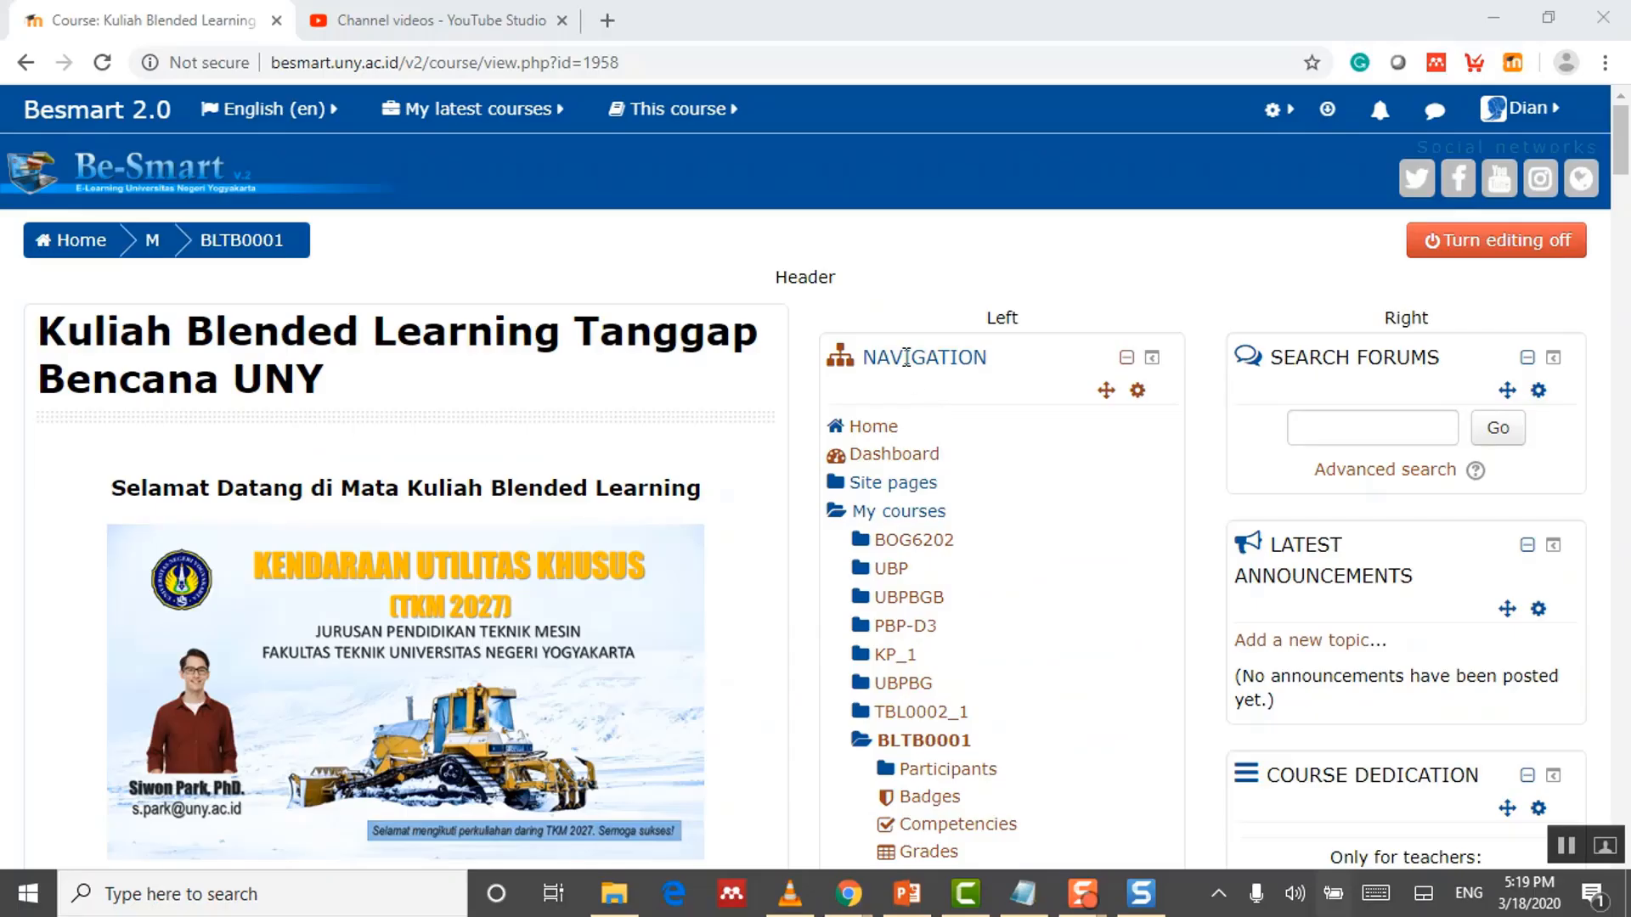
Step: Go to Course administration > Users > Groups for course BLTB0001
{"action": "scroll", "coordinate": [906, 353], "scroll_direction": "down", "scroll_amount": 10}
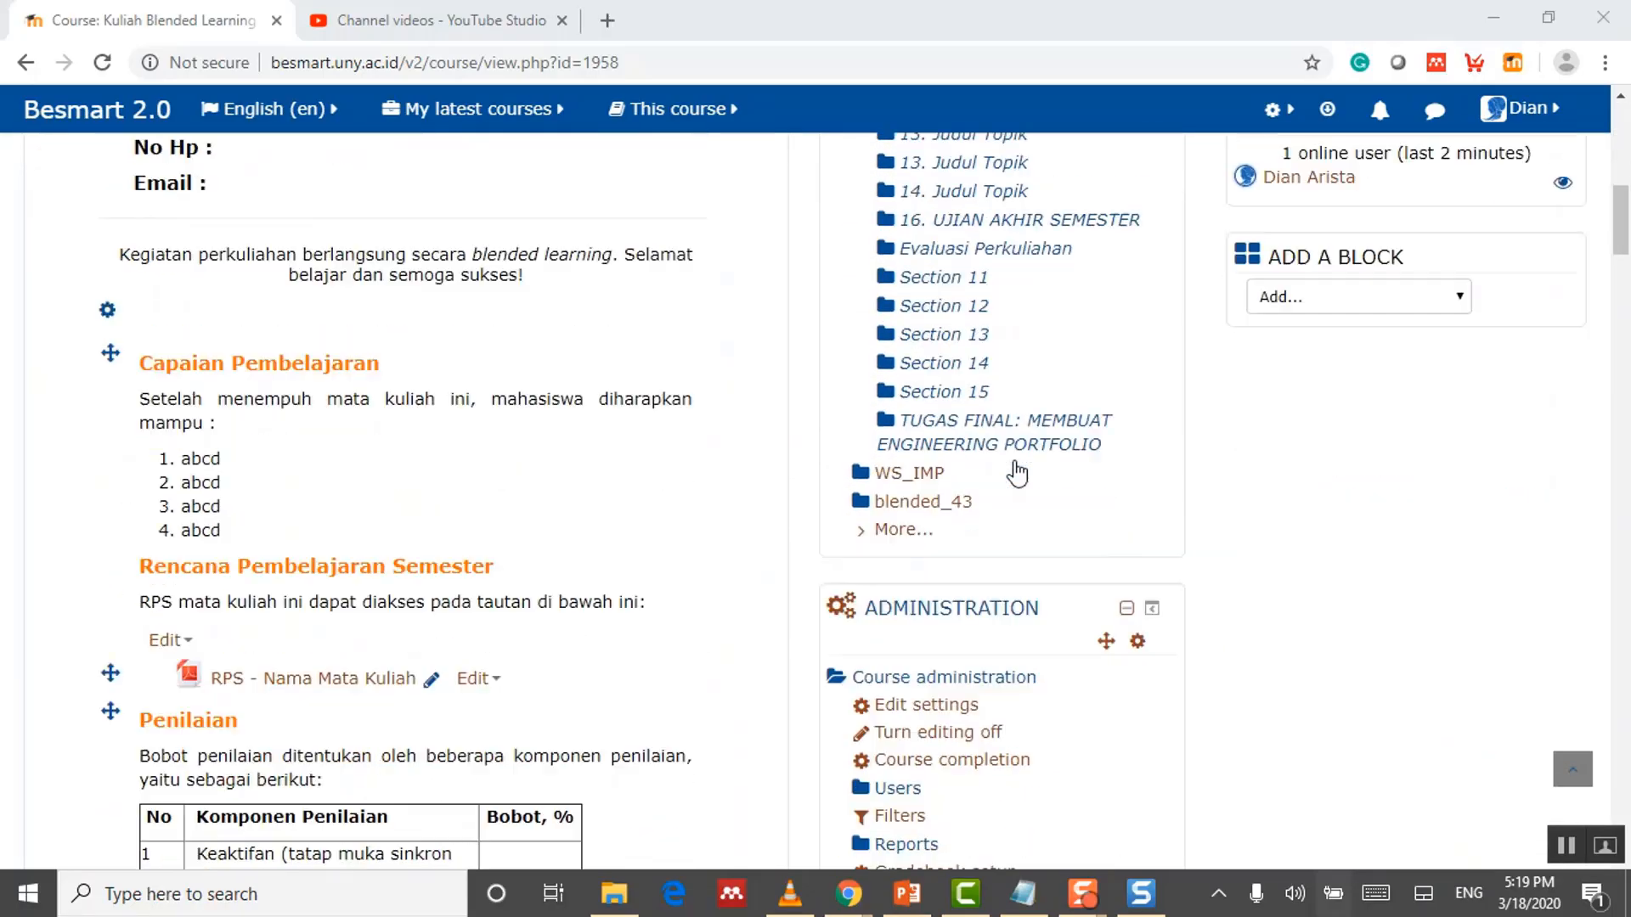
{"action": "scroll", "coordinate": [1017, 473], "scroll_direction": "down", "scroll_amount": 3}
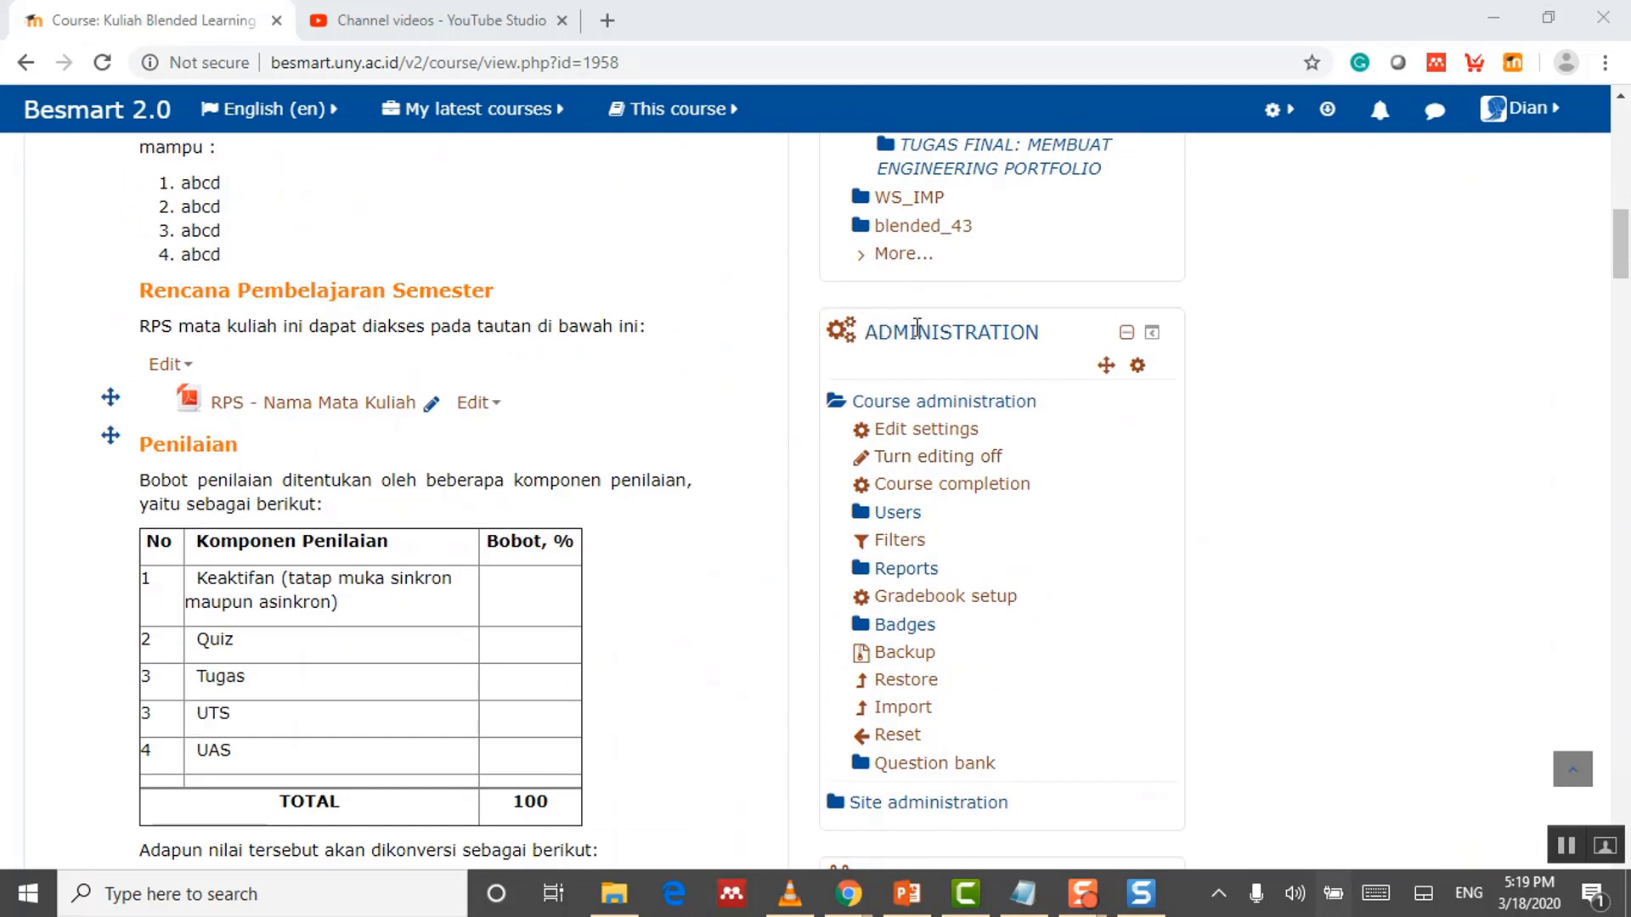
{"action": "left_click", "coordinate": [898, 515]}
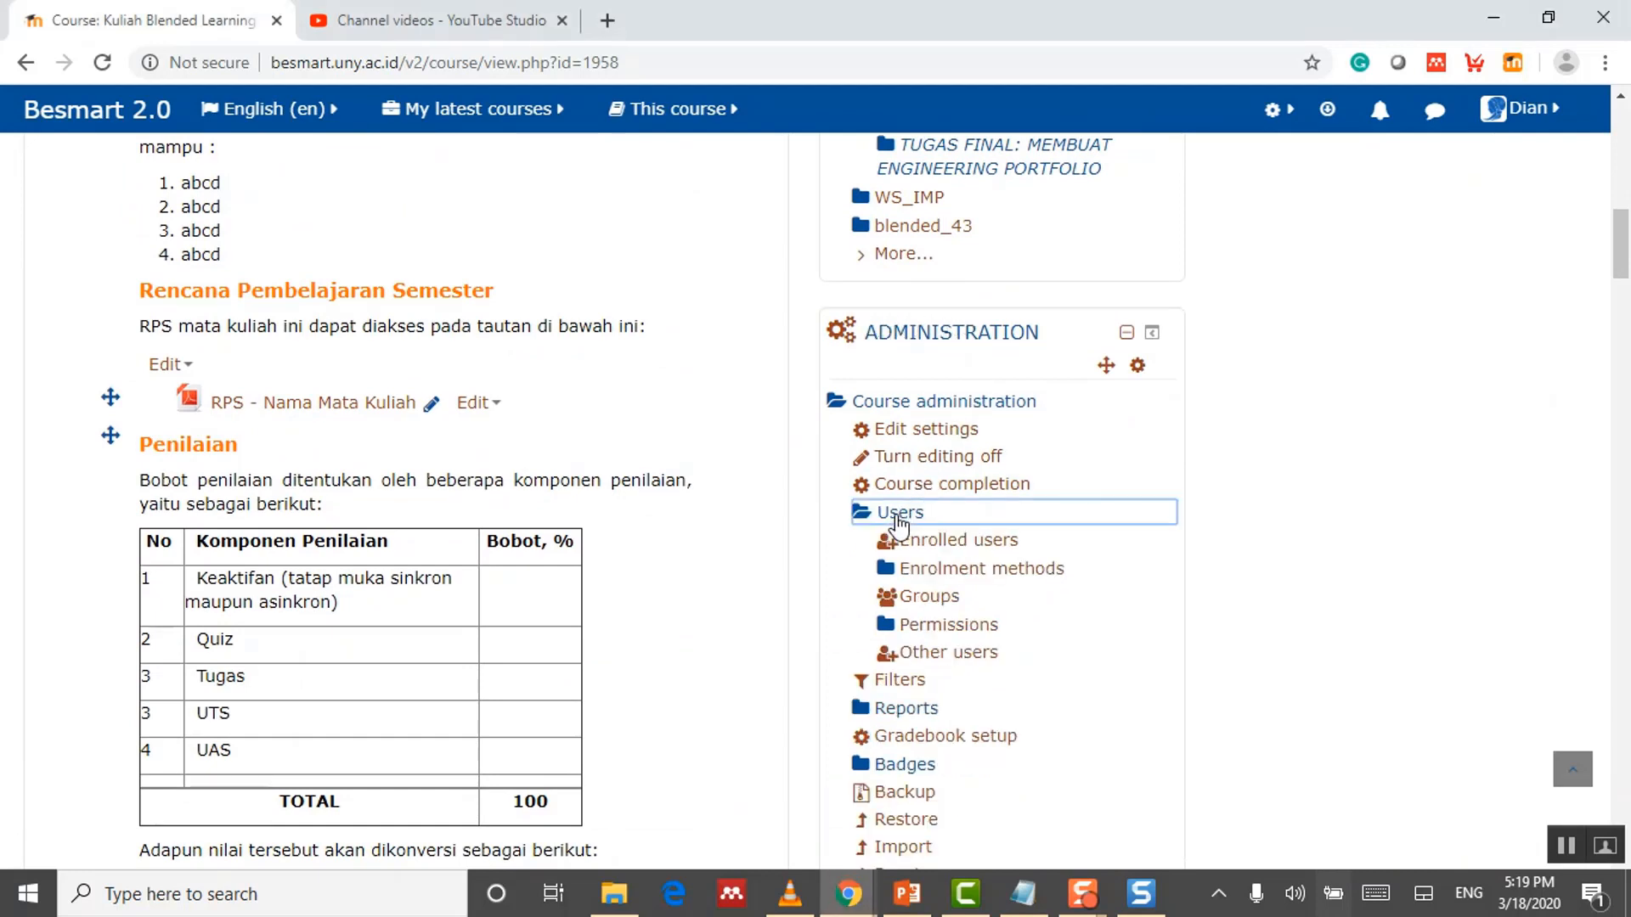
{"action": "left_click", "coordinate": [943, 600]}
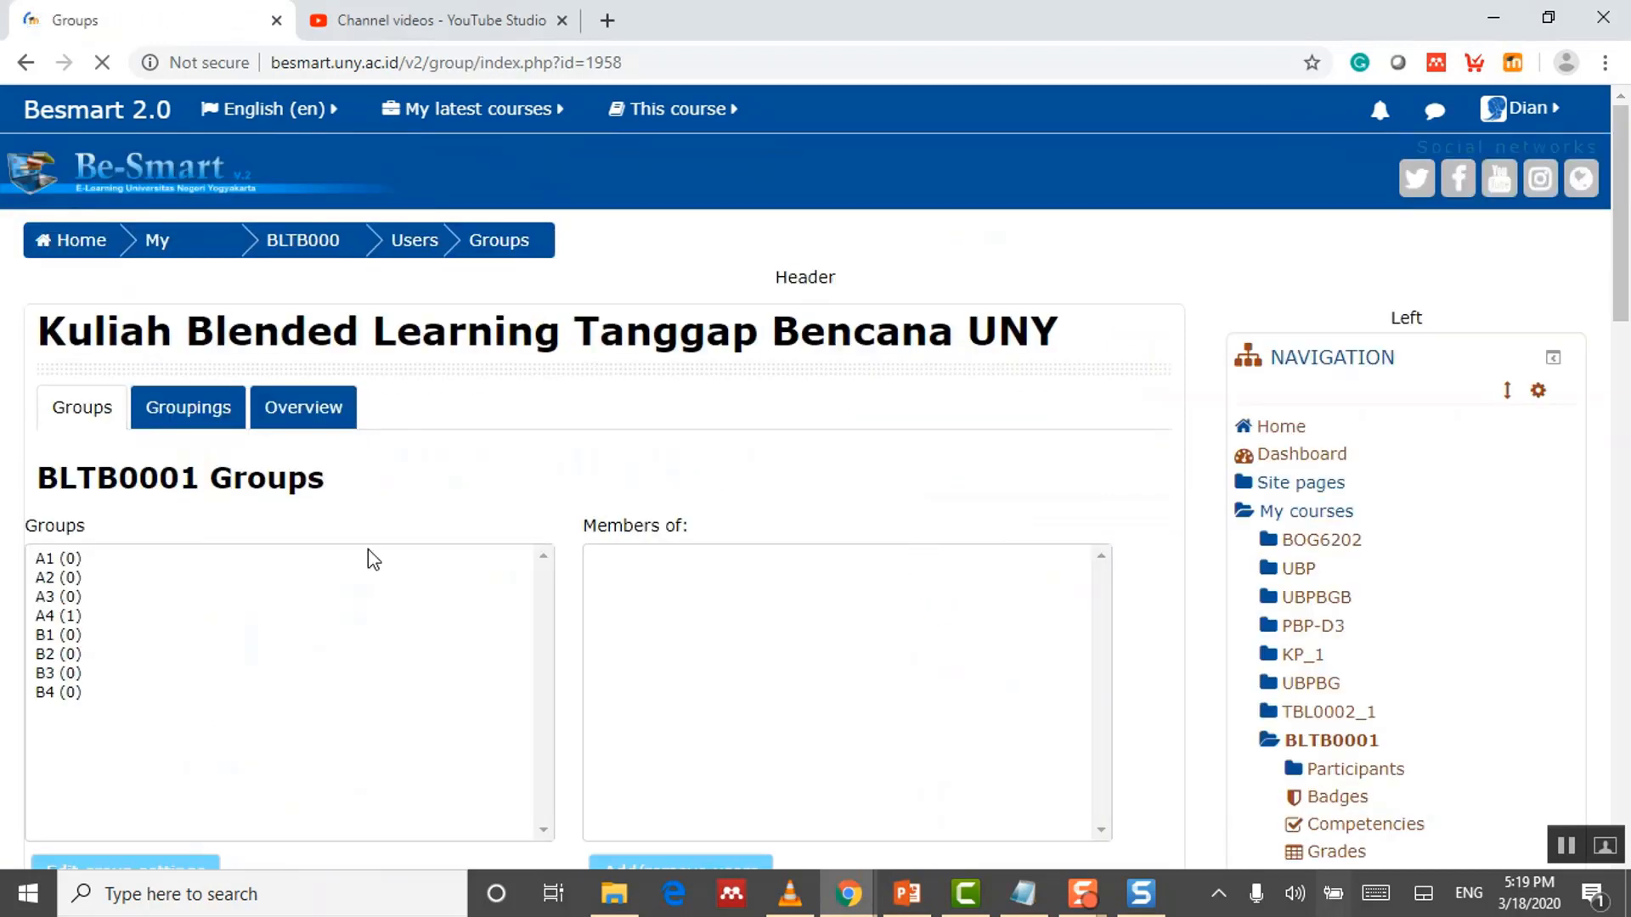
Step: Select group A4 and its single student, then open A4's Add/remove users page
{"action": "left_click", "coordinate": [53, 619]}
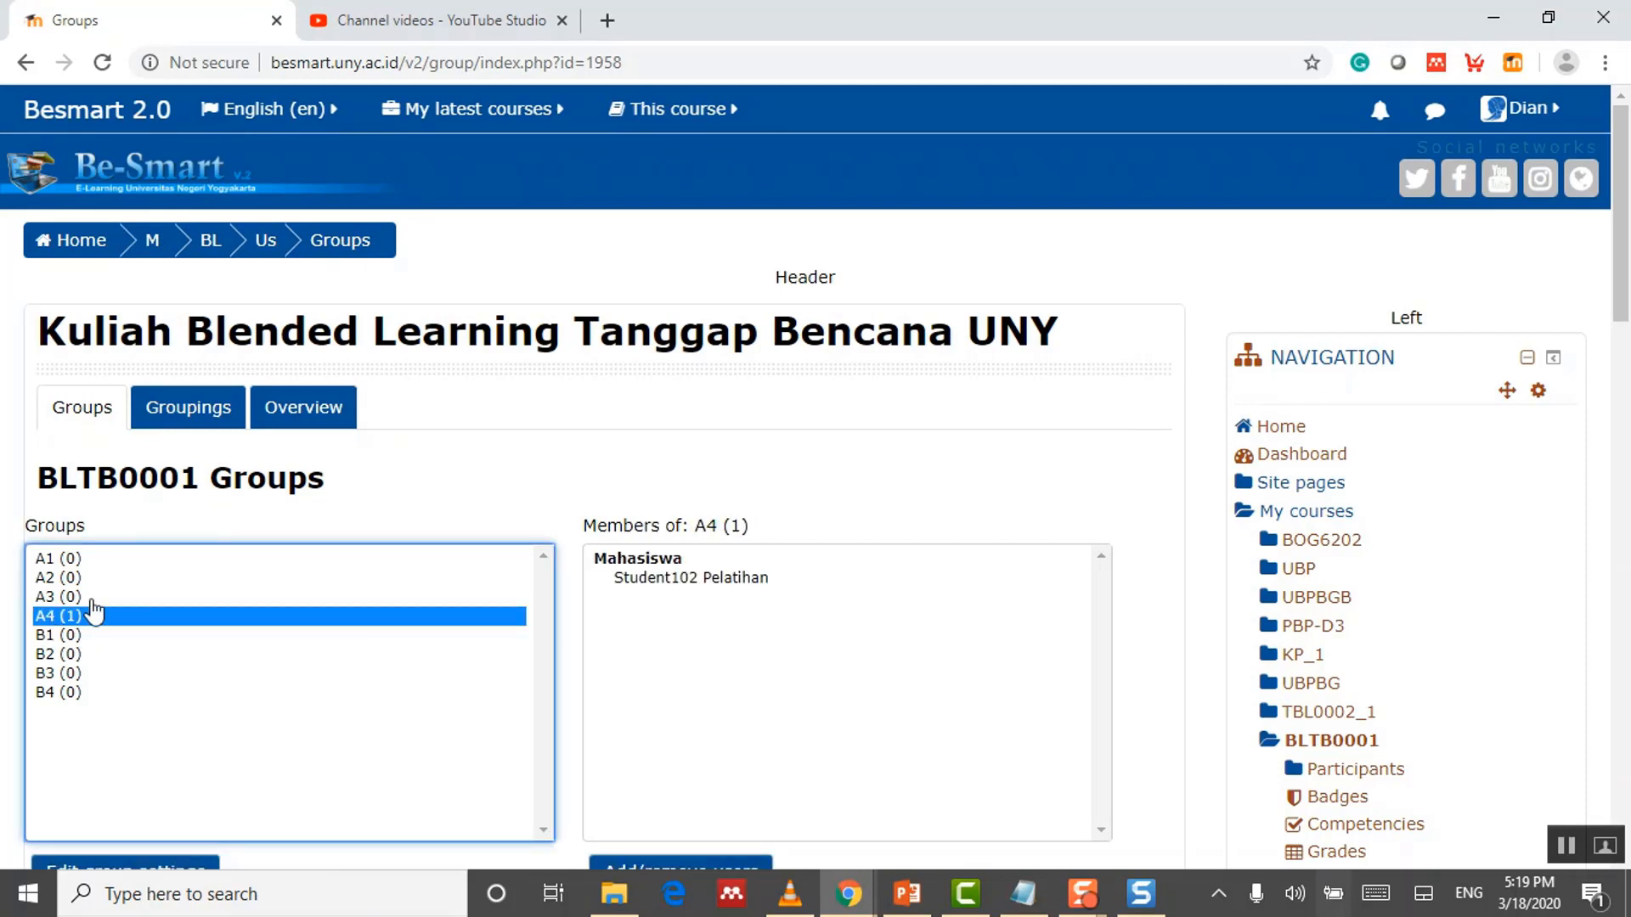
{"action": "scroll", "coordinate": [693, 606], "scroll_direction": "down", "scroll_amount": 2}
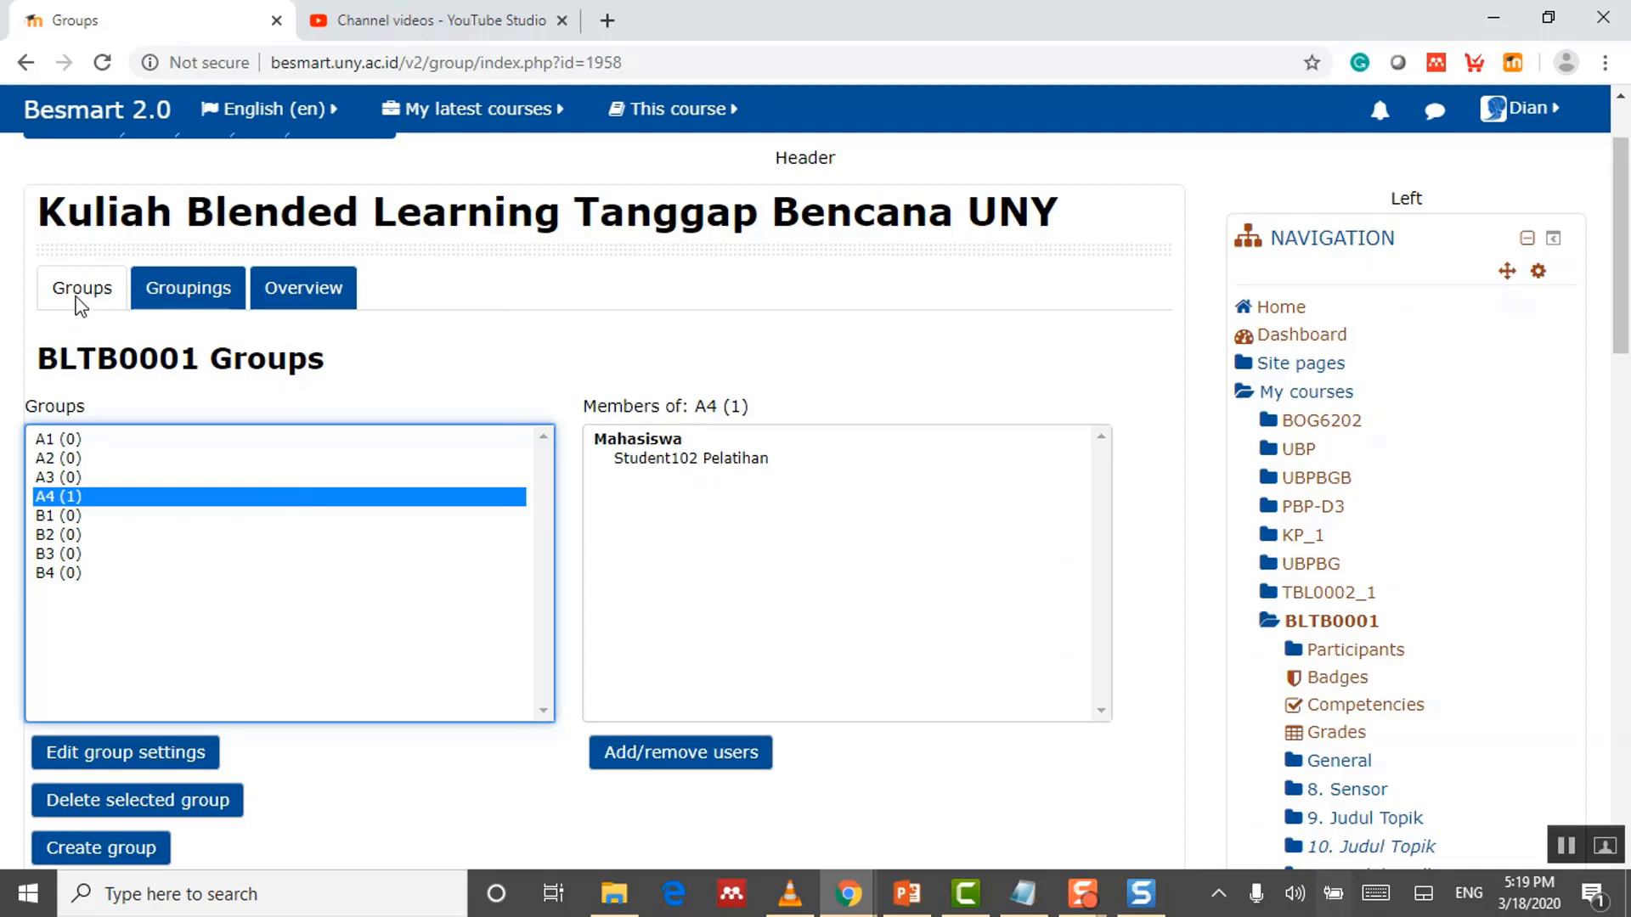
{"action": "left_click", "coordinate": [221, 293]}
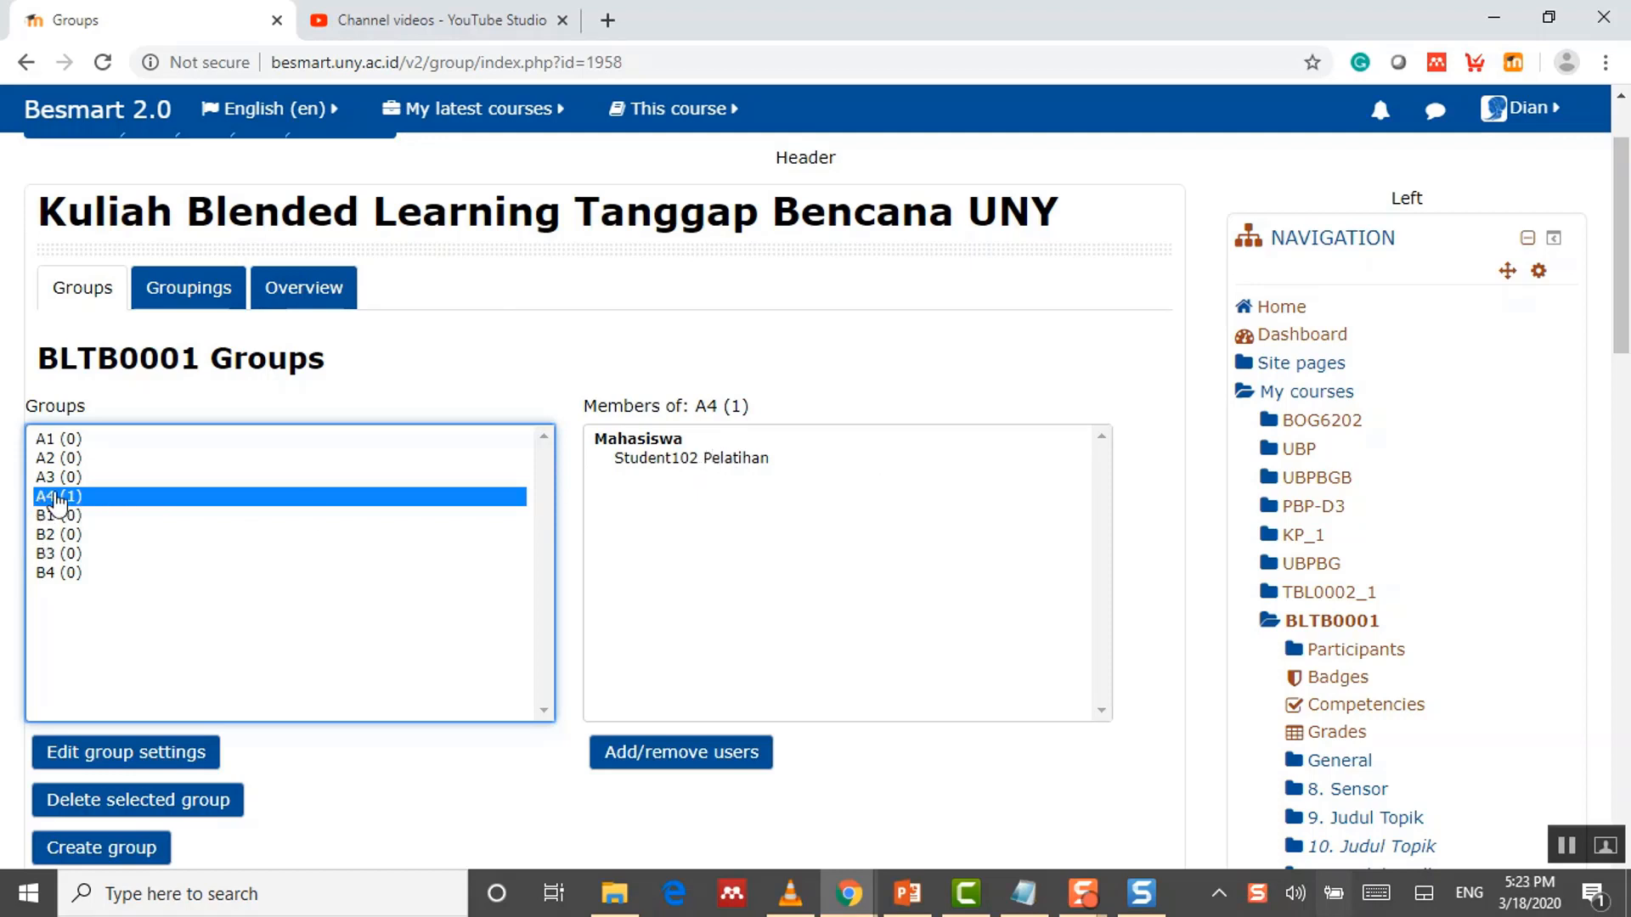
{"action": "left_click", "coordinate": [732, 458]}
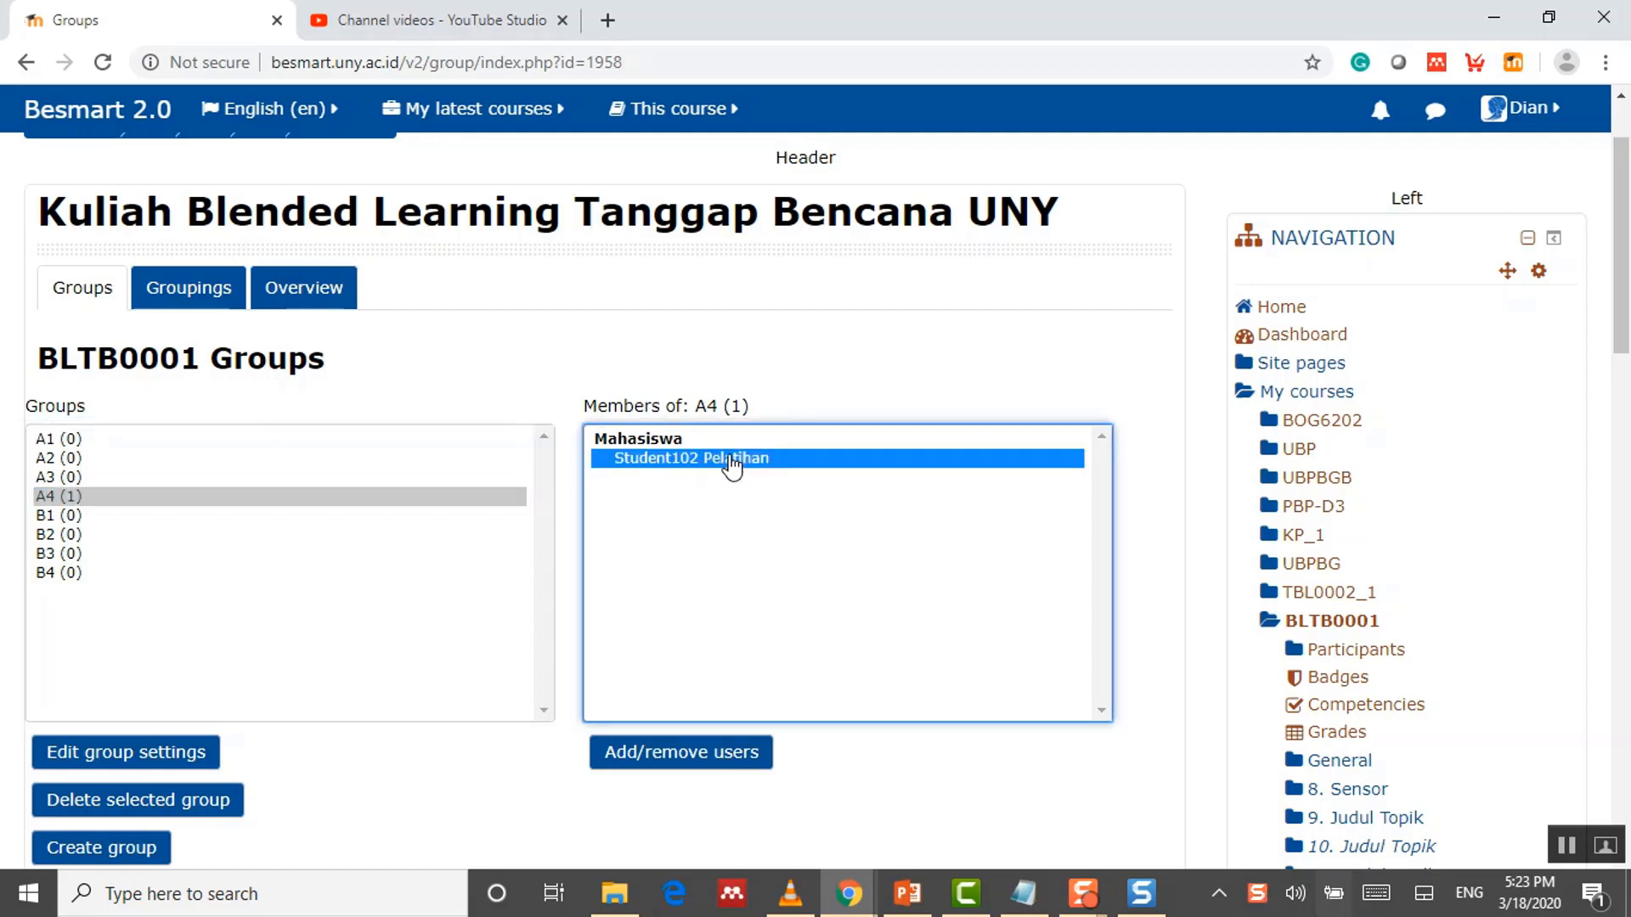
{"action": "left_click", "coordinate": [714, 765]}
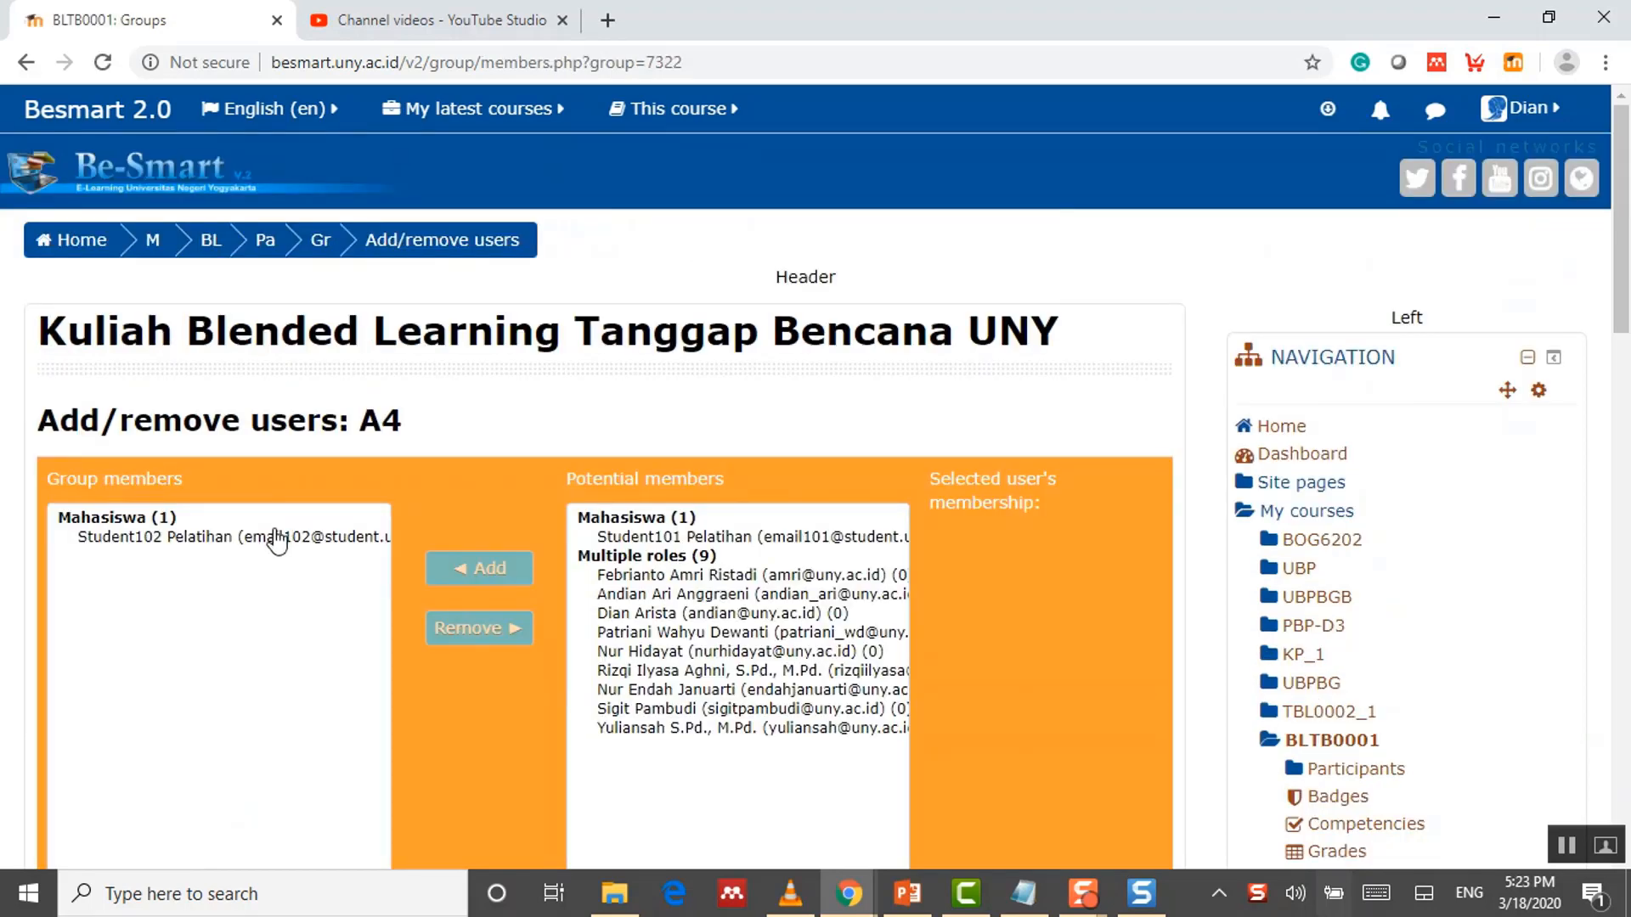
Step: Remove the student from group A4's members and return to the groups list
{"action": "left_click", "coordinate": [274, 542]}
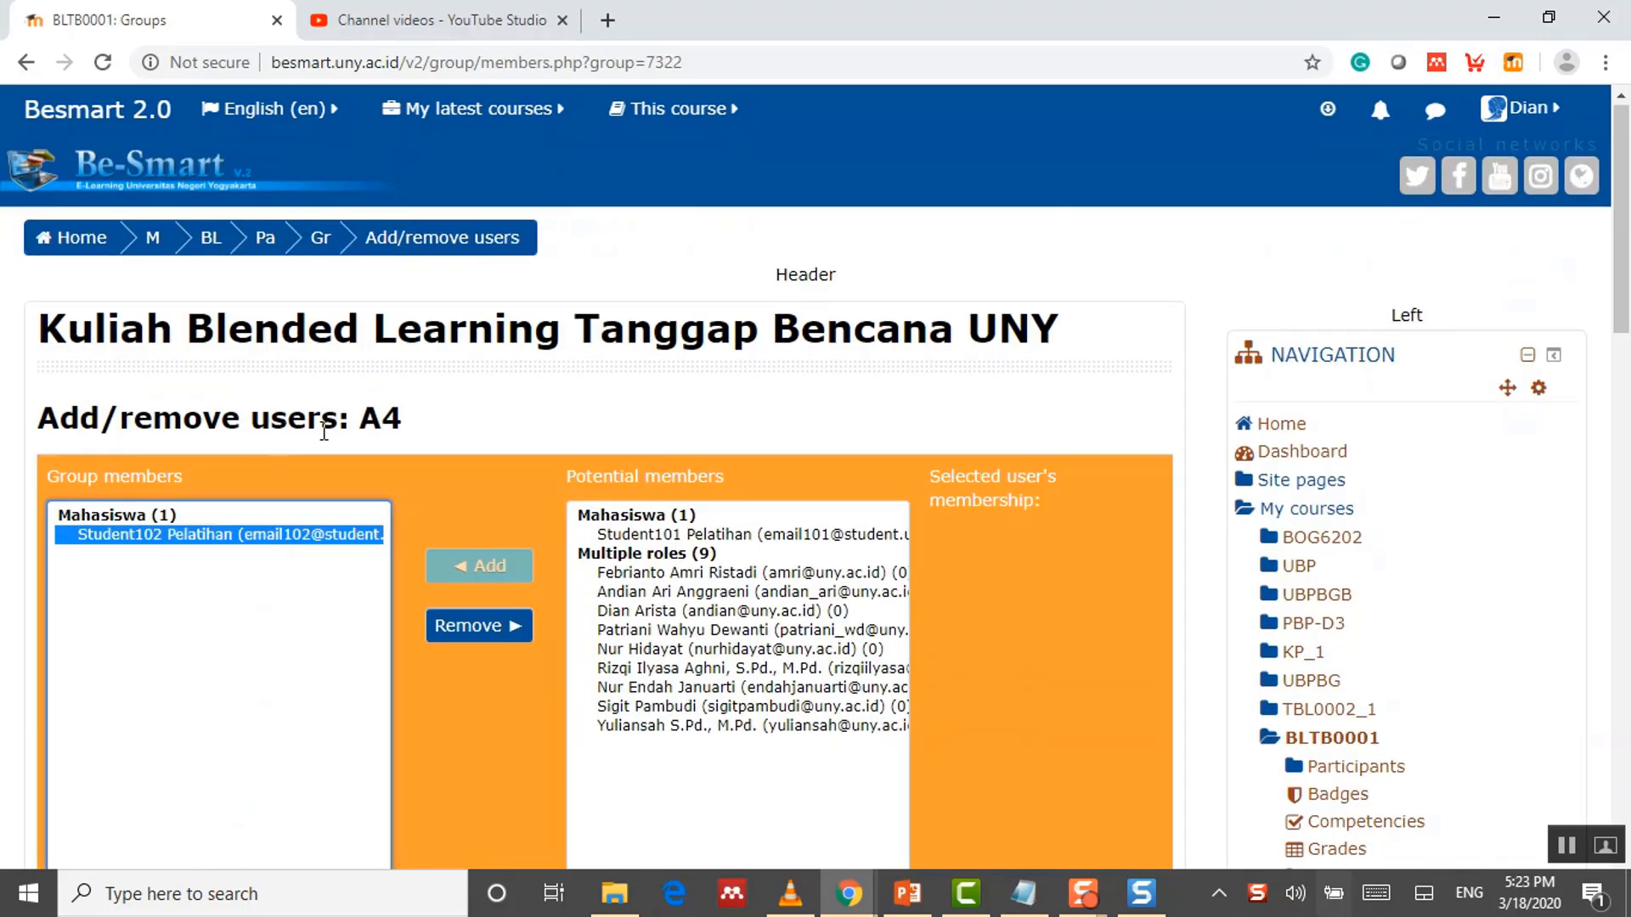
{"action": "left_click", "coordinate": [474, 638]}
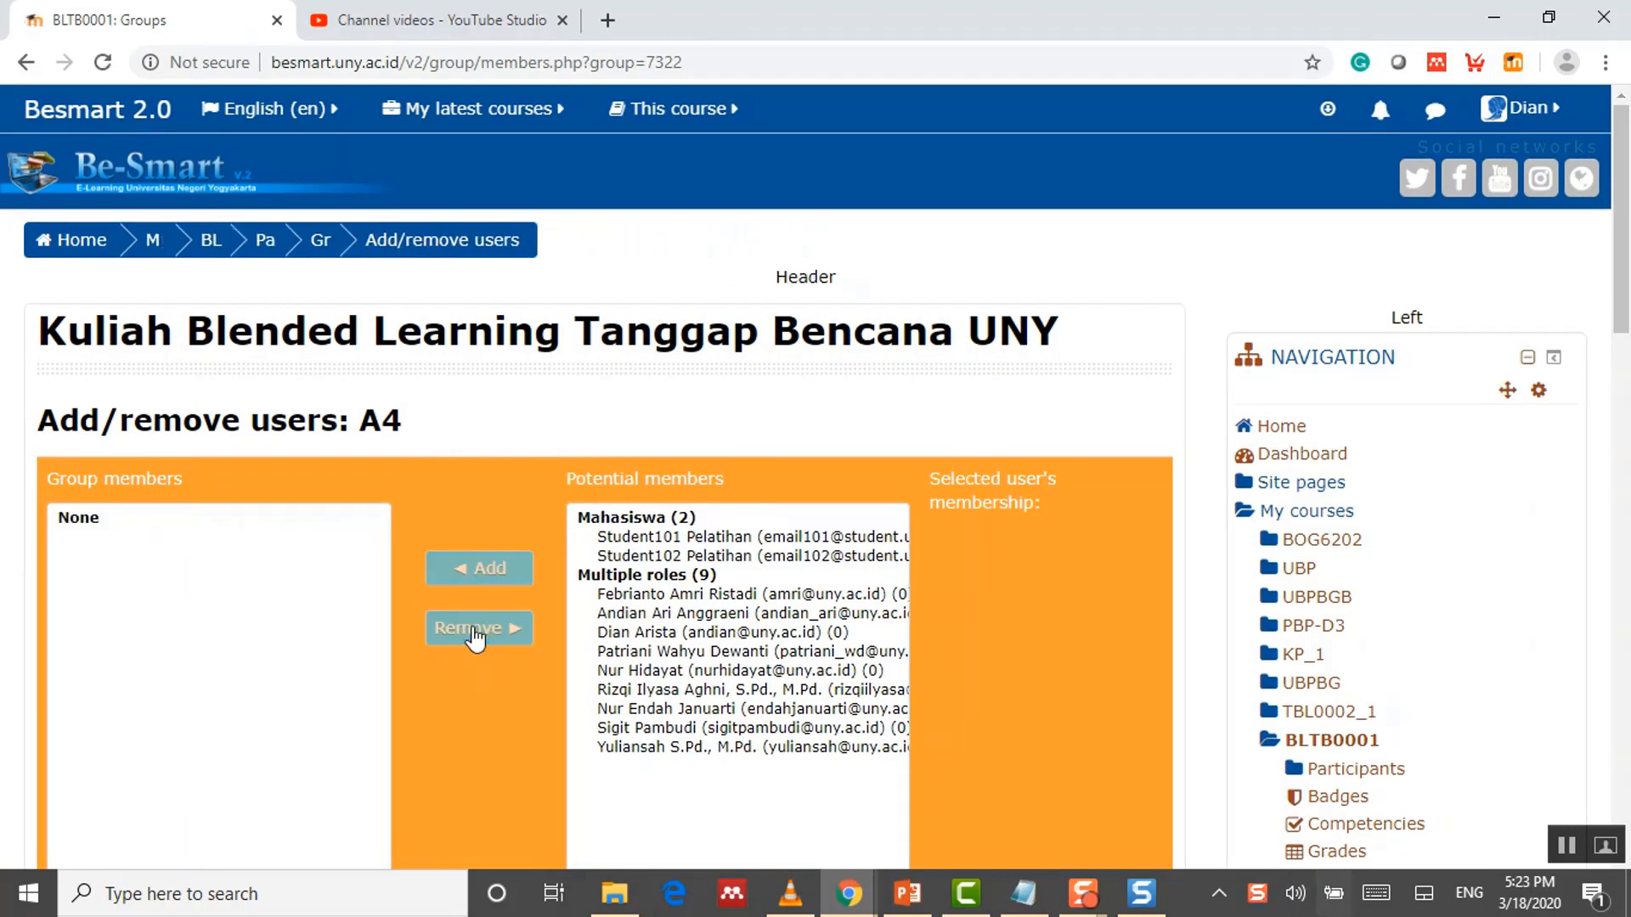
{"action": "scroll", "coordinate": [216, 559], "scroll_direction": "down", "scroll_amount": 4}
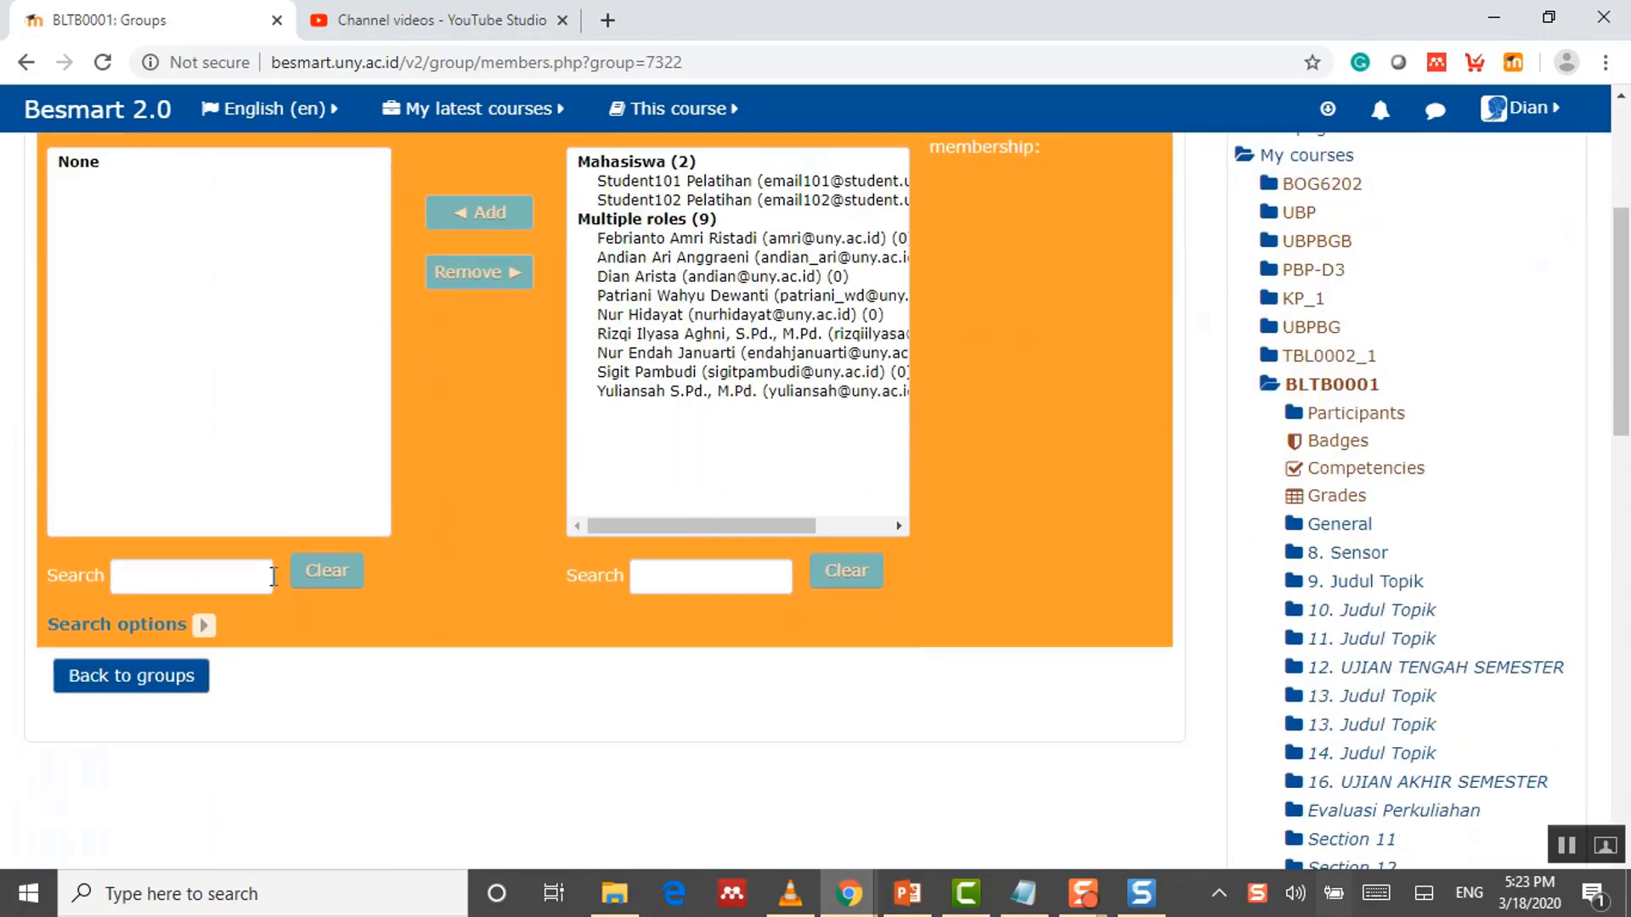
{"action": "left_click", "coordinate": [130, 672]}
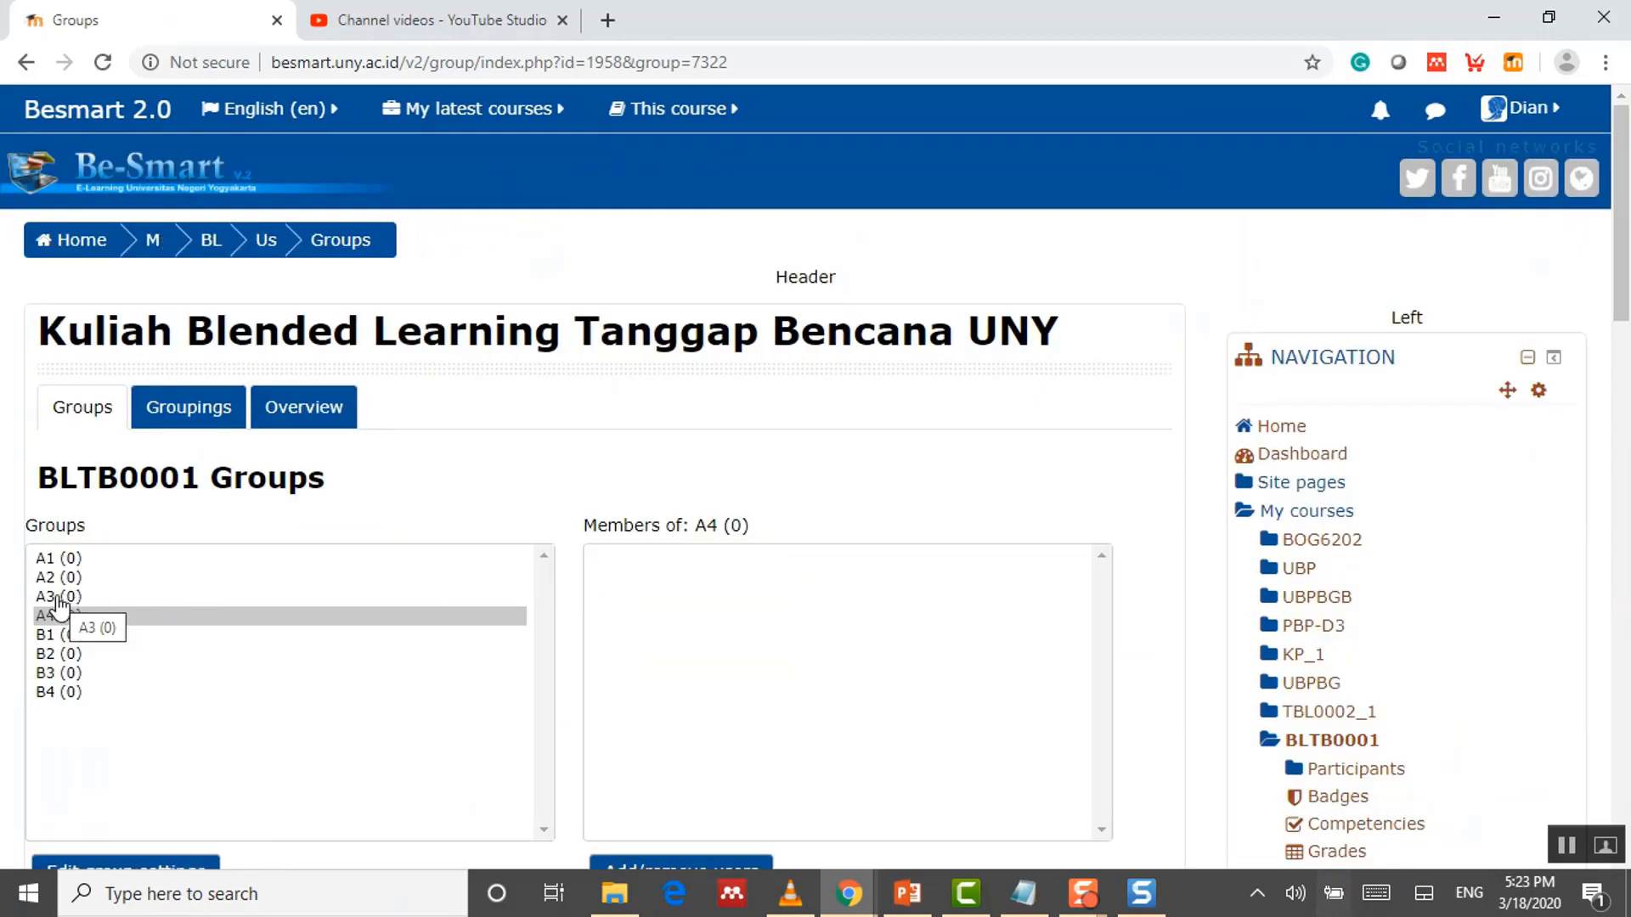
Step: Add the student from Potential members to group A3, then return to the groups list
{"action": "left_click", "coordinate": [65, 597]}
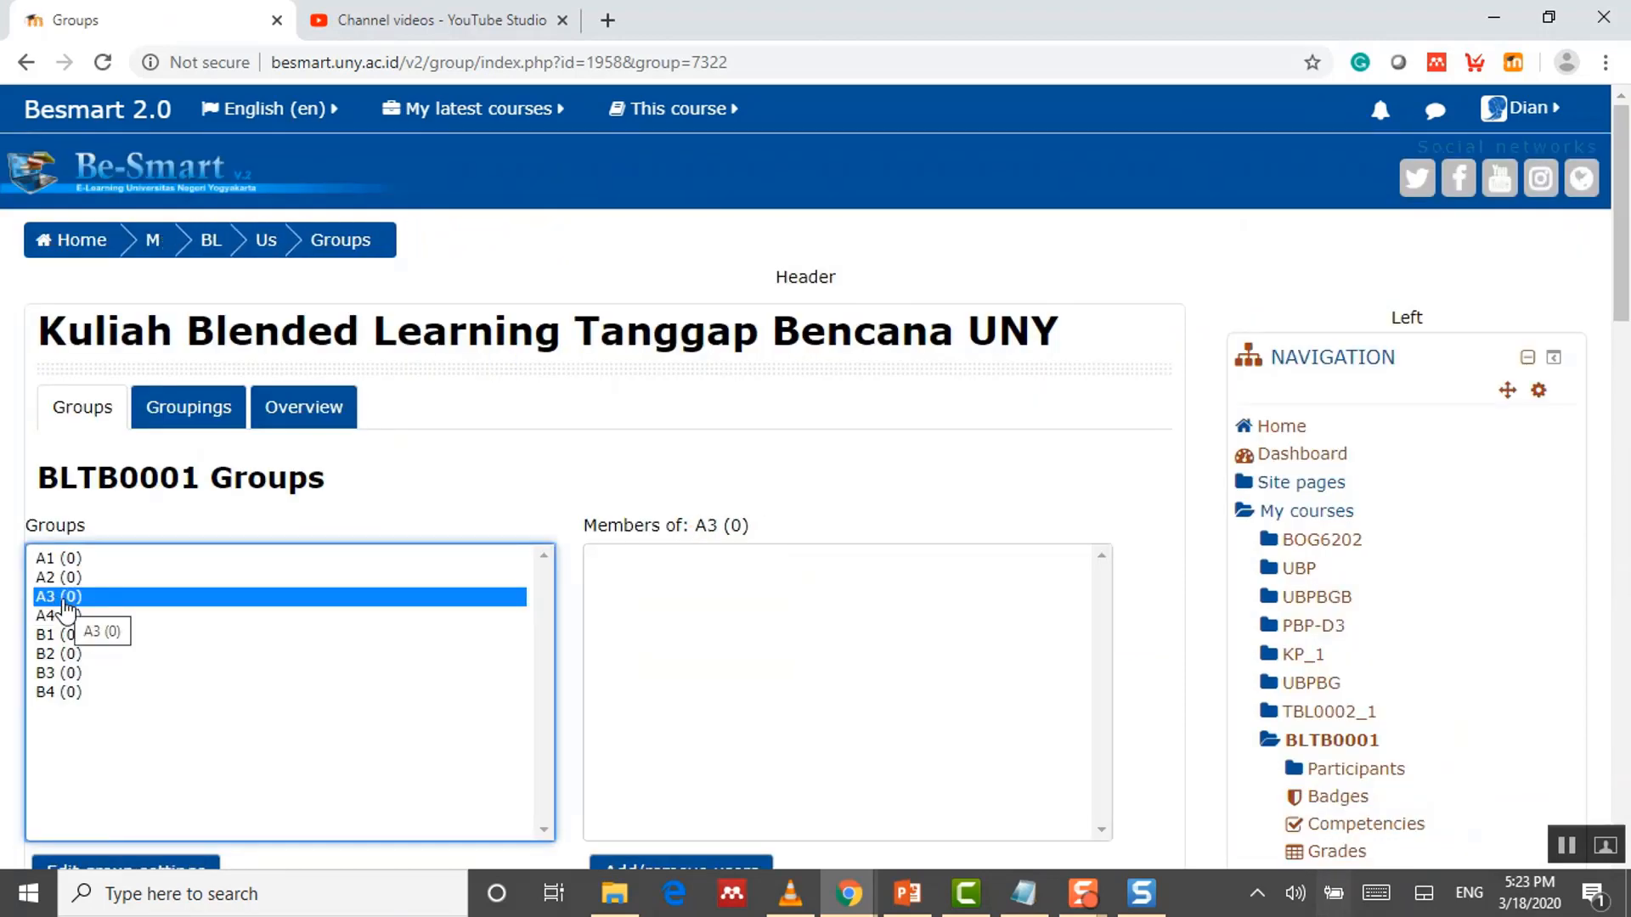
{"action": "scroll", "coordinate": [634, 601], "scroll_direction": "down", "scroll_amount": 1}
{"action": "left_click", "coordinate": [661, 760]}
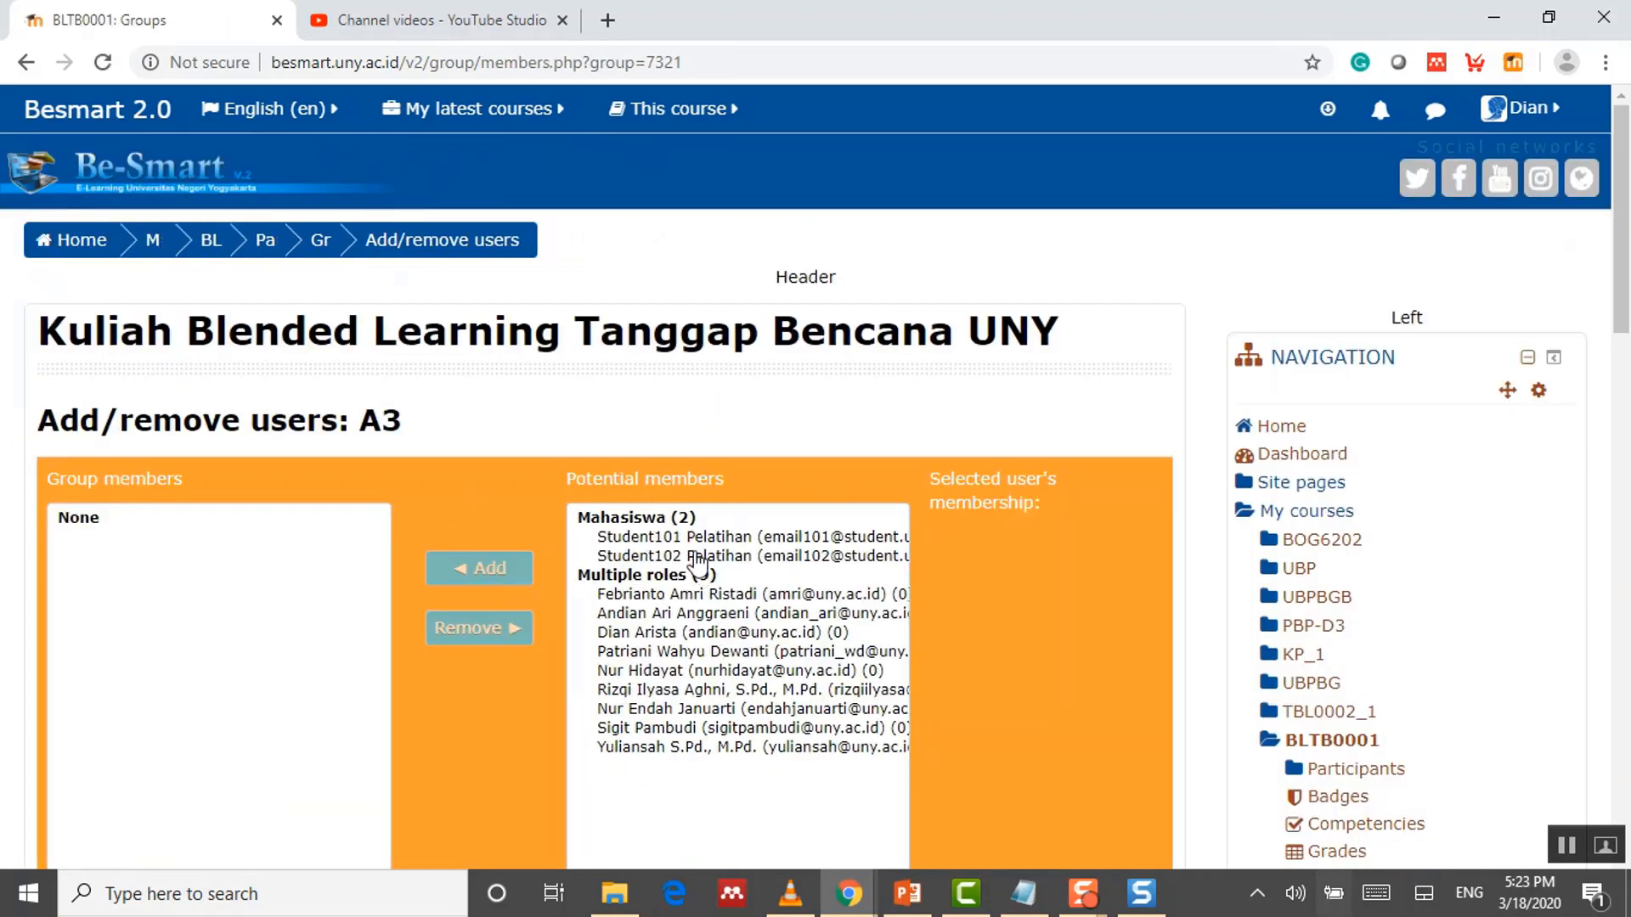
{"action": "left_click", "coordinate": [695, 556]}
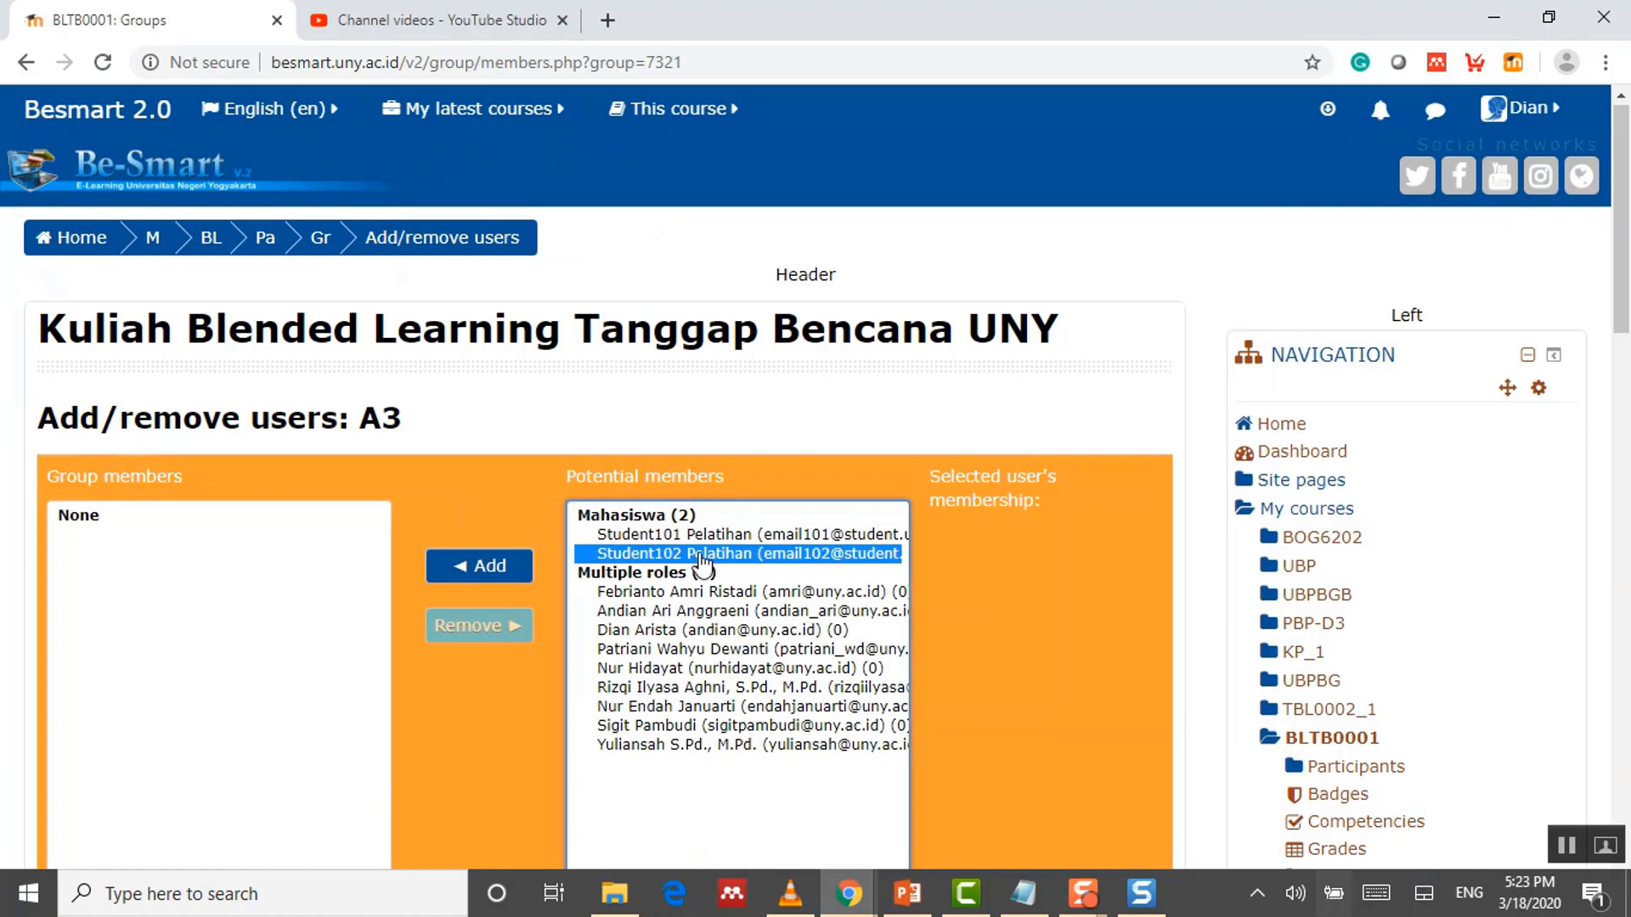
{"action": "left_click", "coordinate": [474, 567]}
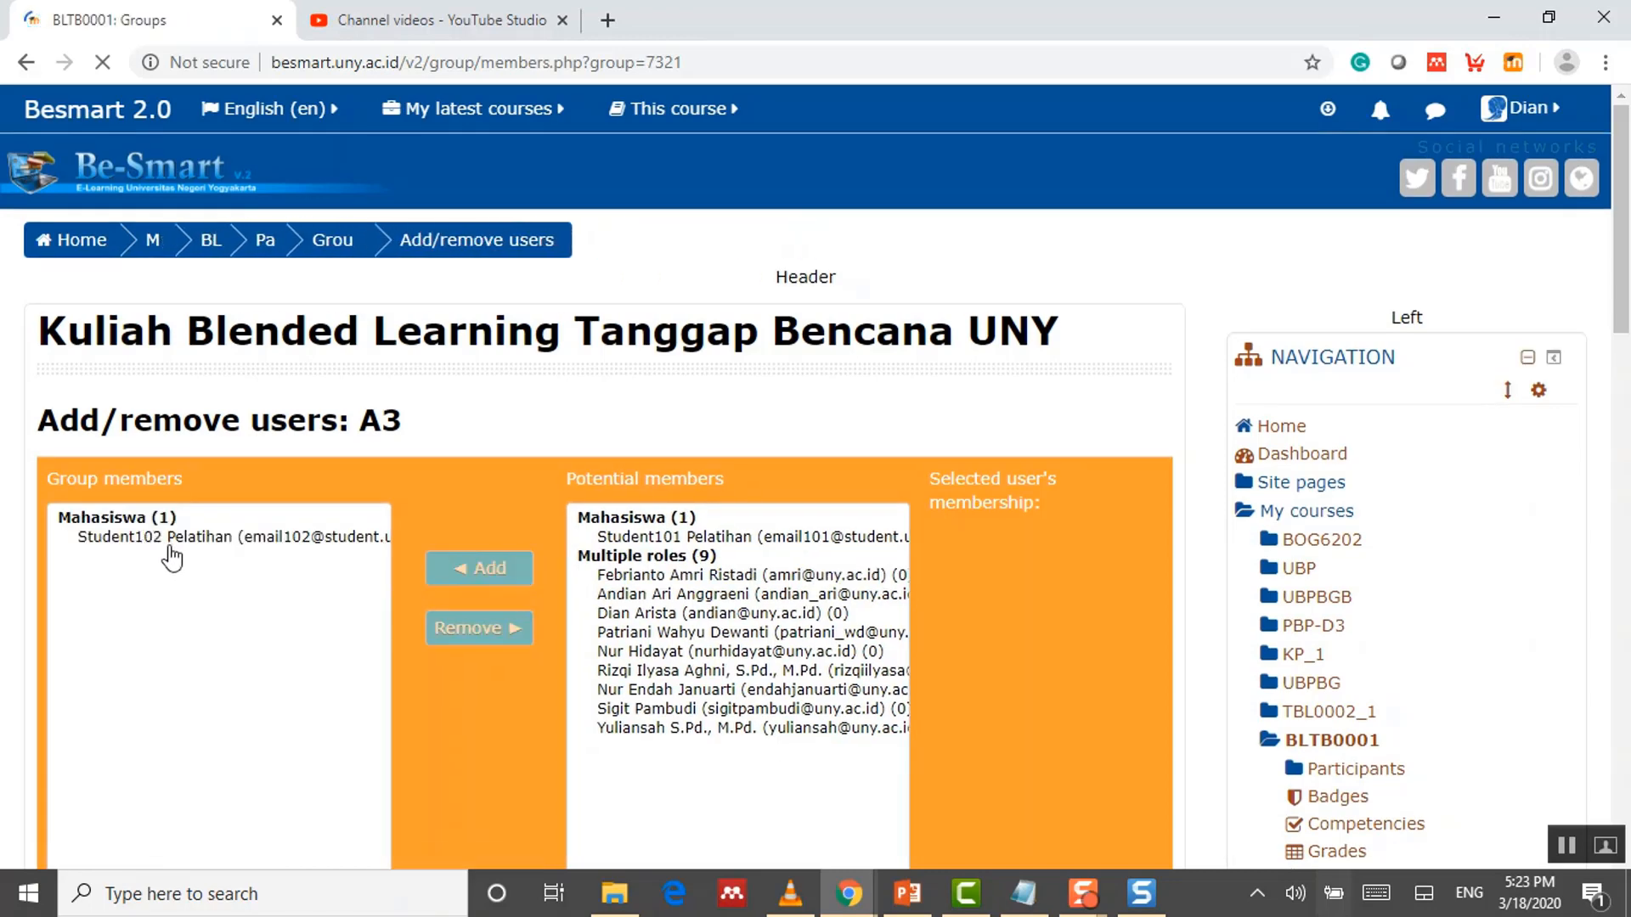
{"action": "scroll", "coordinate": [191, 586], "scroll_direction": "down", "scroll_amount": 3}
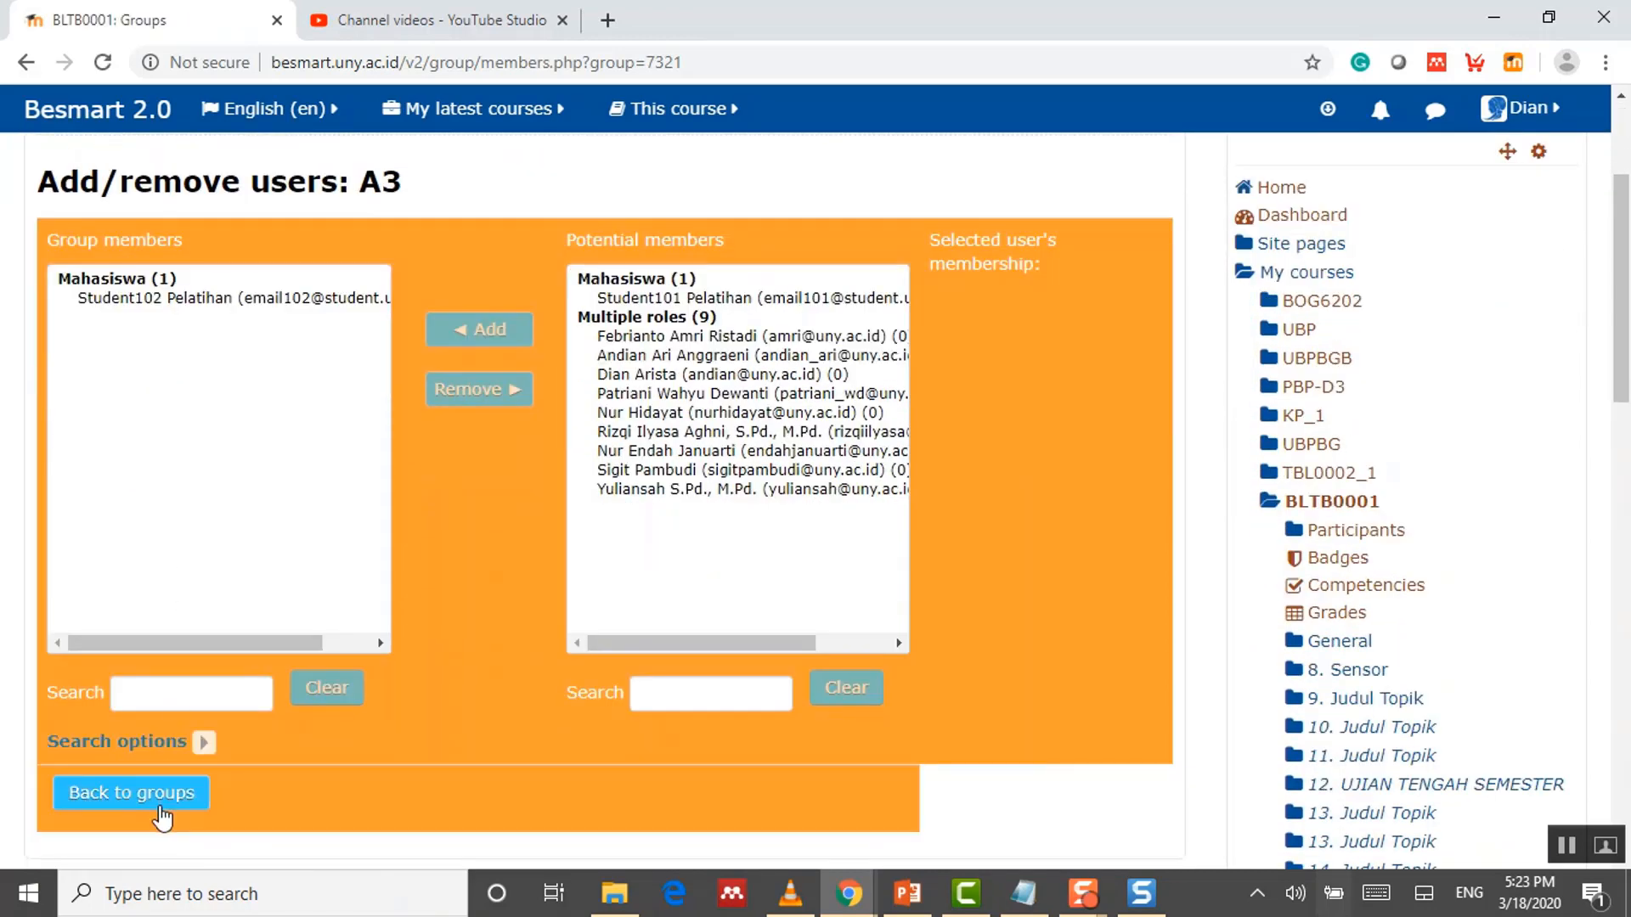
{"action": "left_click", "coordinate": [162, 803]}
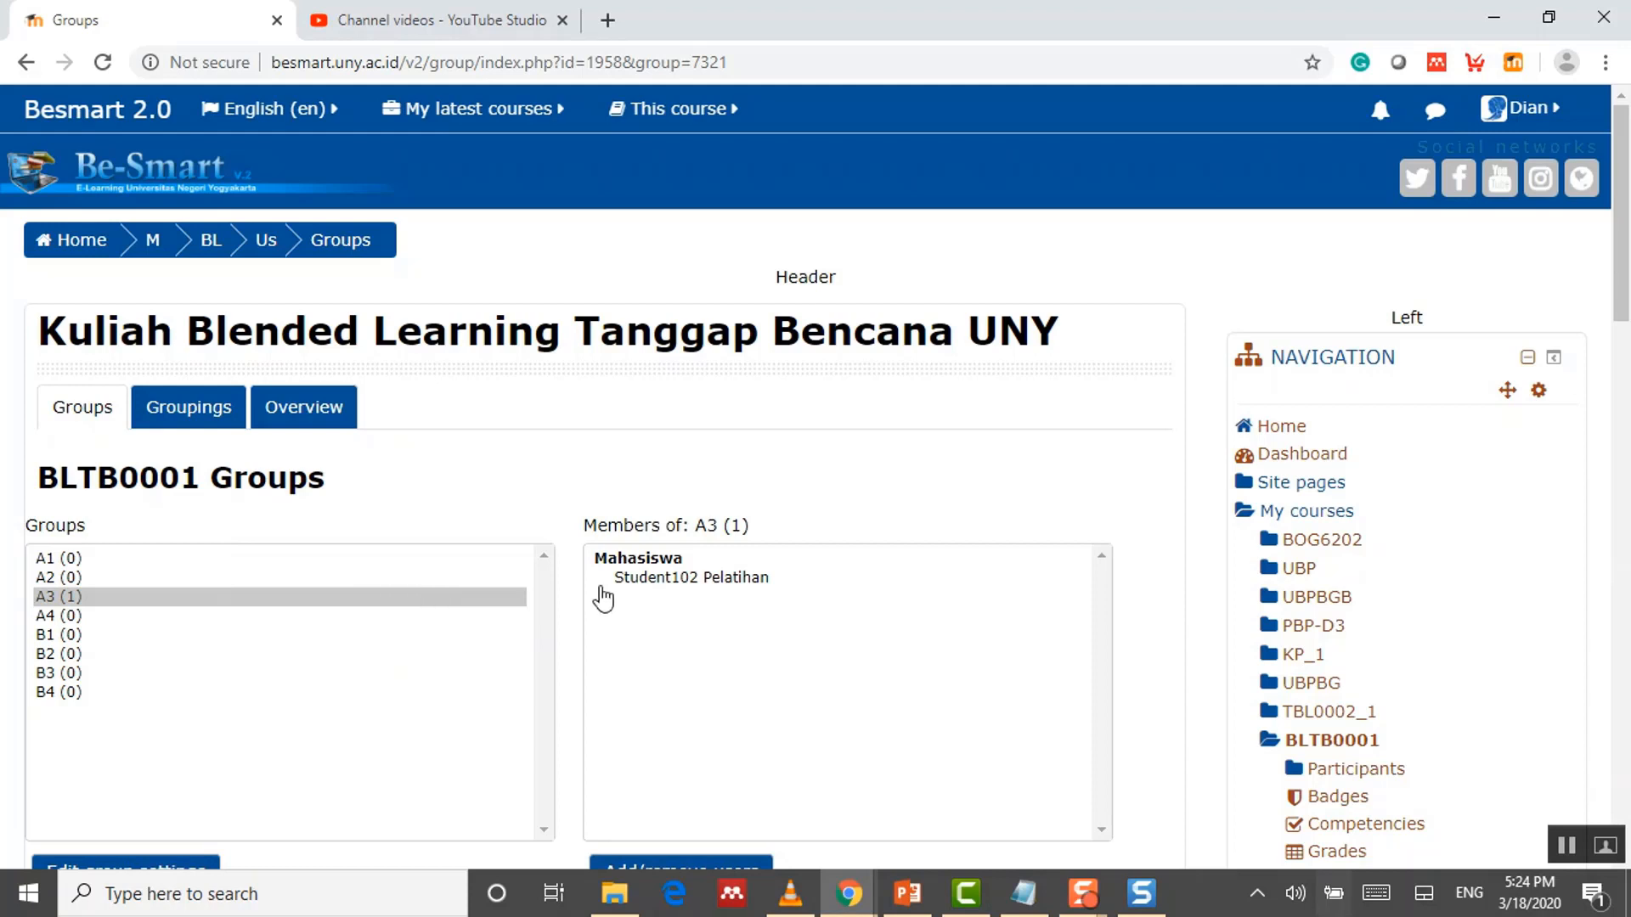
{"action": "scroll", "coordinate": [702, 594], "scroll_direction": "down", "scroll_amount": 1}
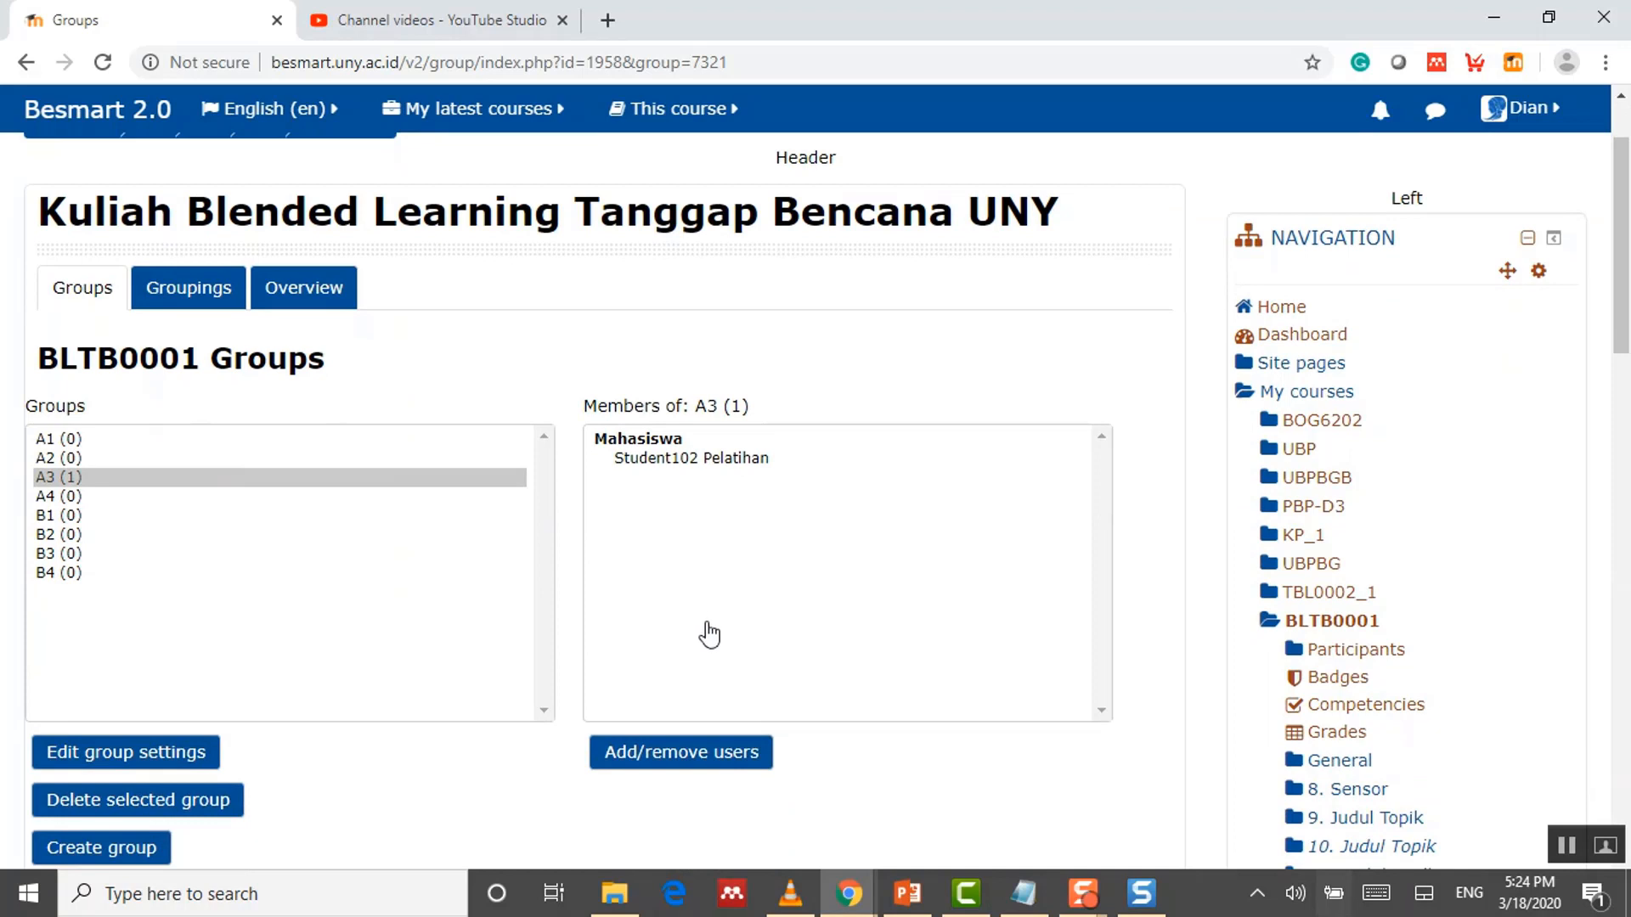